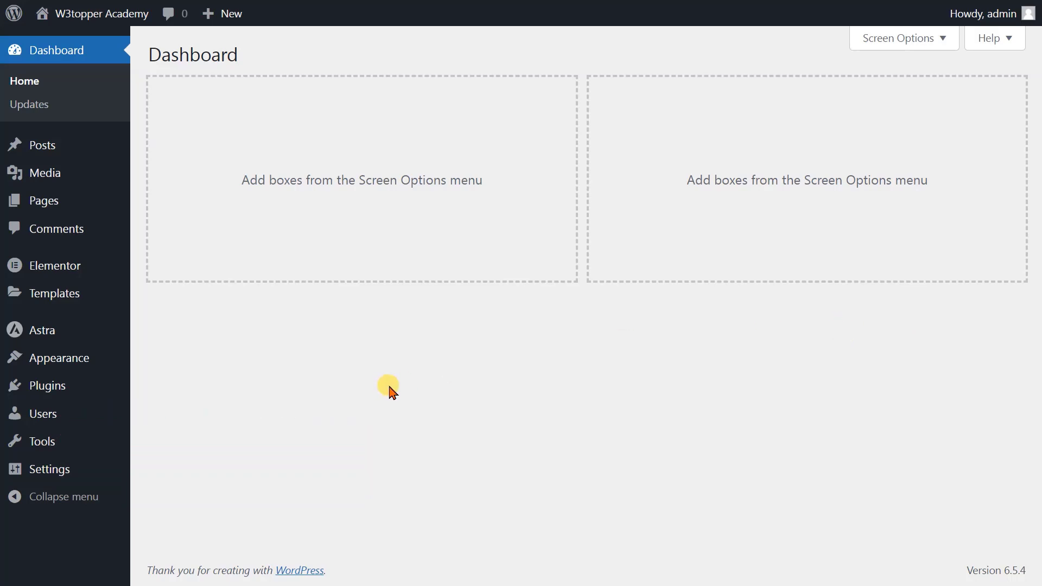
Create a navigation menu named "Menu" and assign it to the Primary Menu display location
{"action": "mouse_move", "coordinate": [40, 365]}
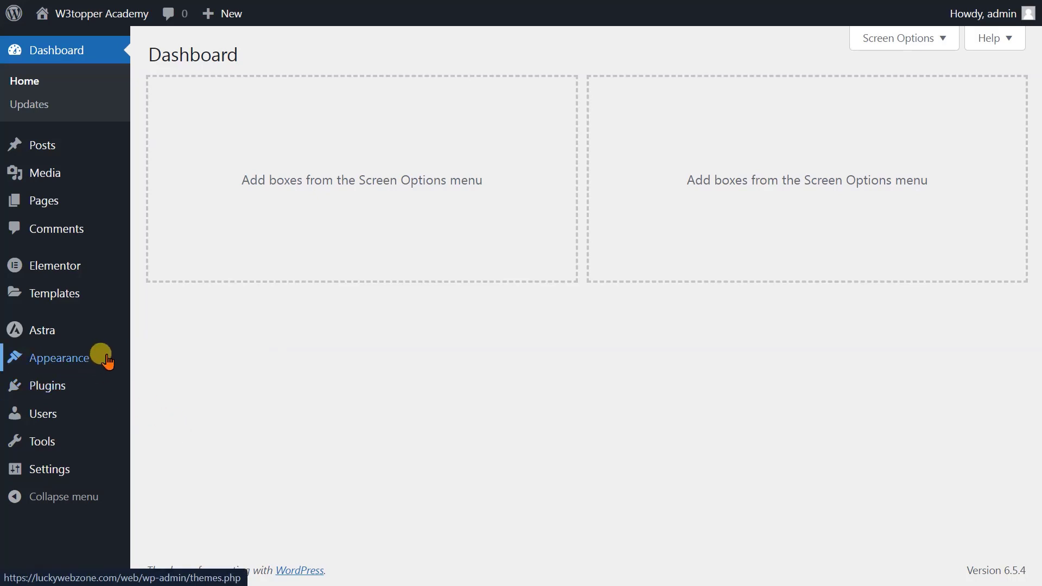
{"action": "mouse_move", "coordinate": [107, 360]}
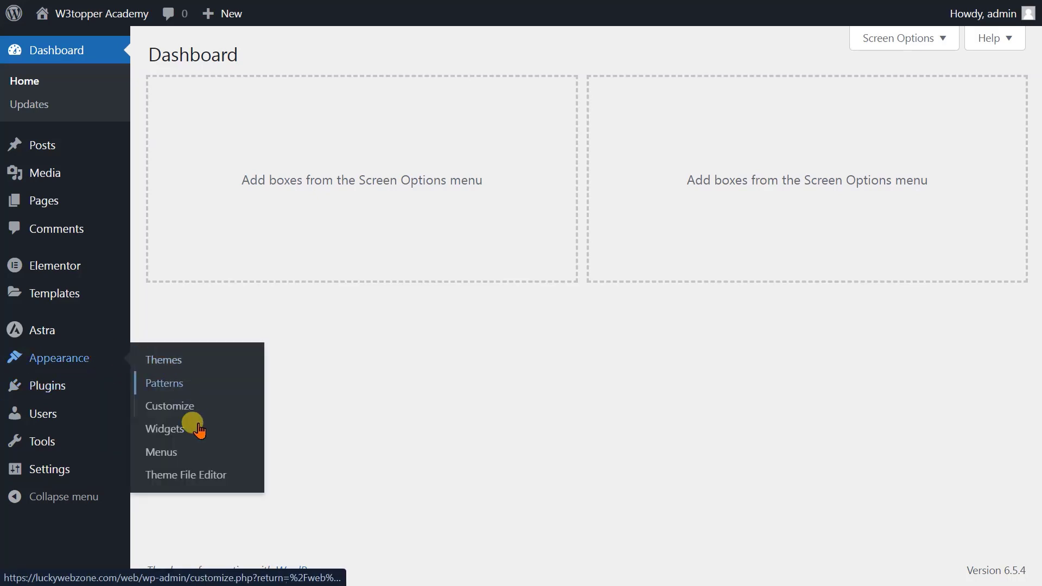
{"action": "left_click", "coordinate": [182, 455]}
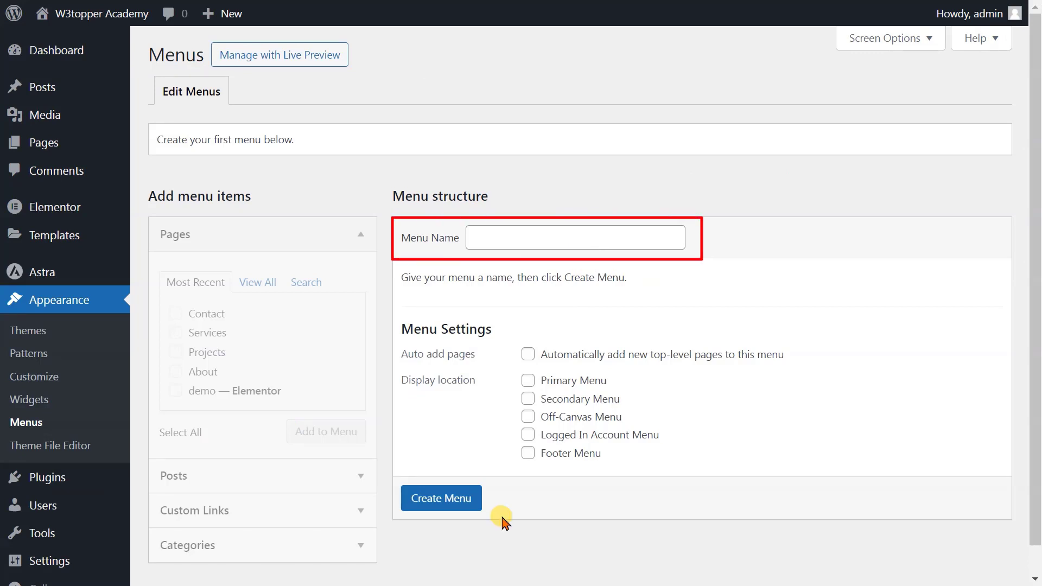
{"action": "left_click", "coordinate": [523, 243]}
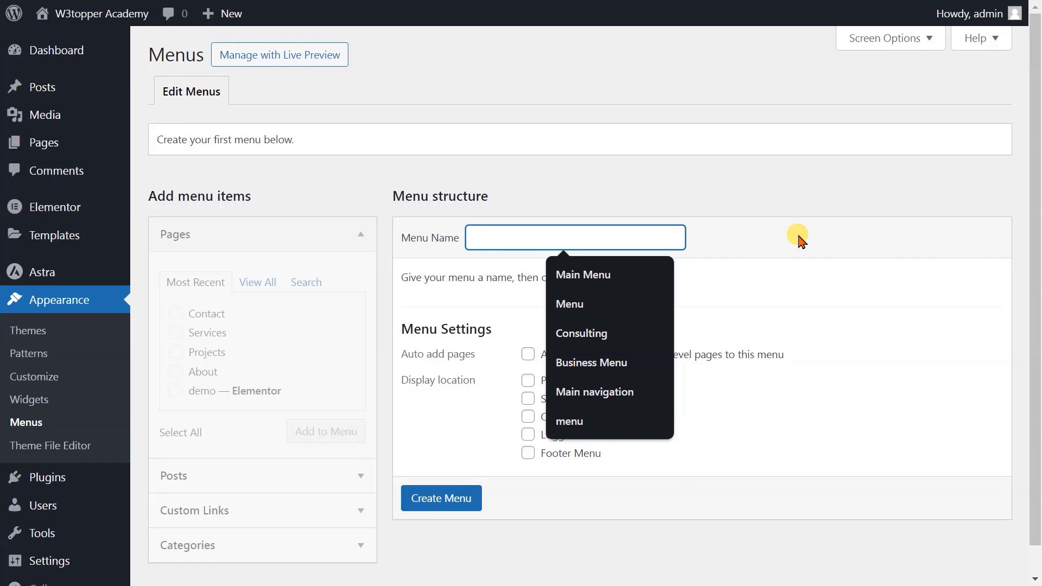
{"action": "type", "text": "Me"}
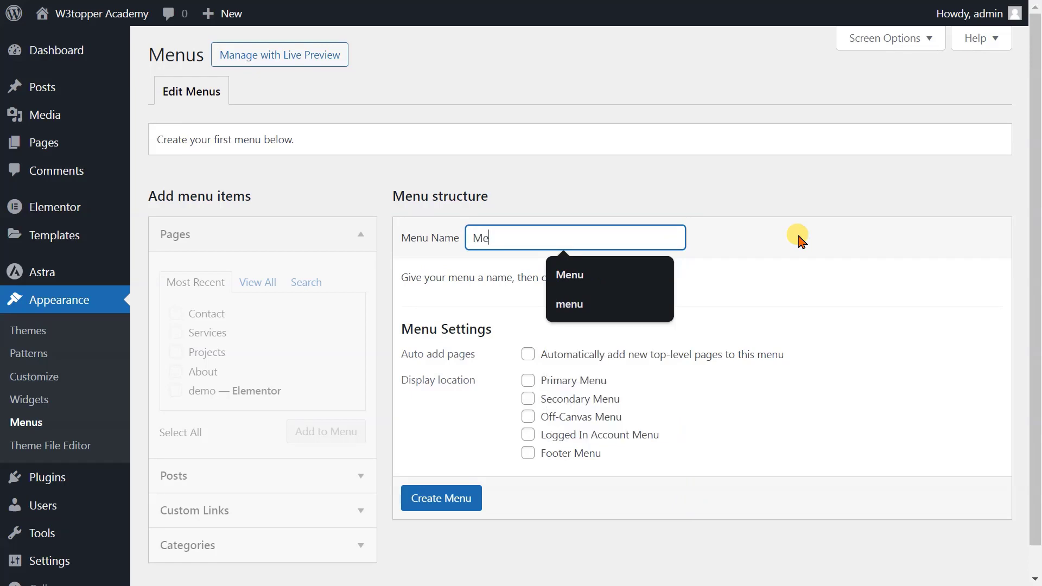
{"action": "type", "text": "nu"}
{"action": "left_click", "coordinate": [798, 237]}
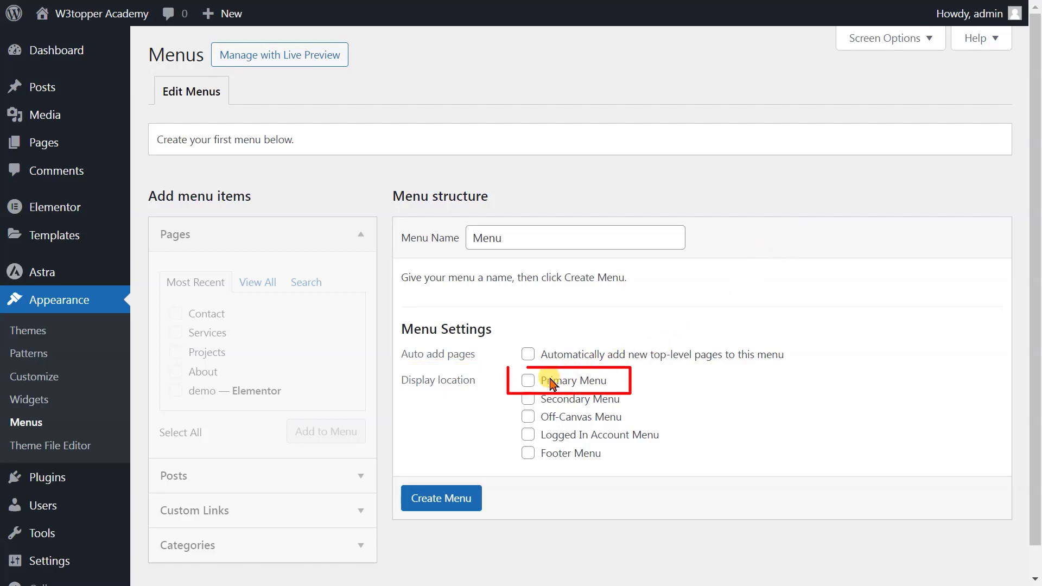
{"action": "left_click", "coordinate": [528, 380]}
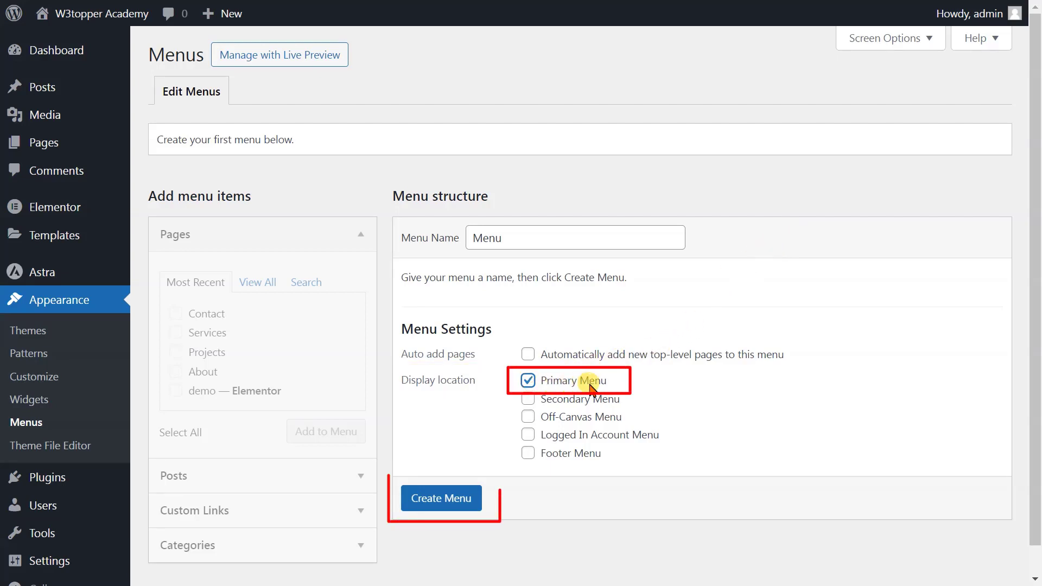
{"action": "left_click", "coordinate": [472, 503]}
{"action": "left_click", "coordinate": [450, 500]}
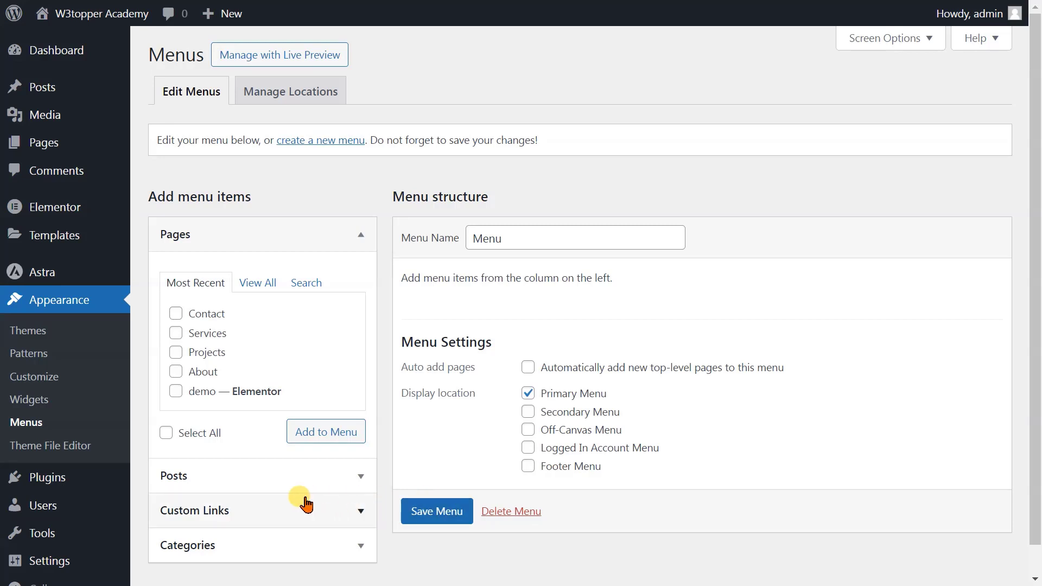
Add a custom link with URL # and link text "Assingment" to the menu
{"action": "left_click", "coordinate": [272, 501]}
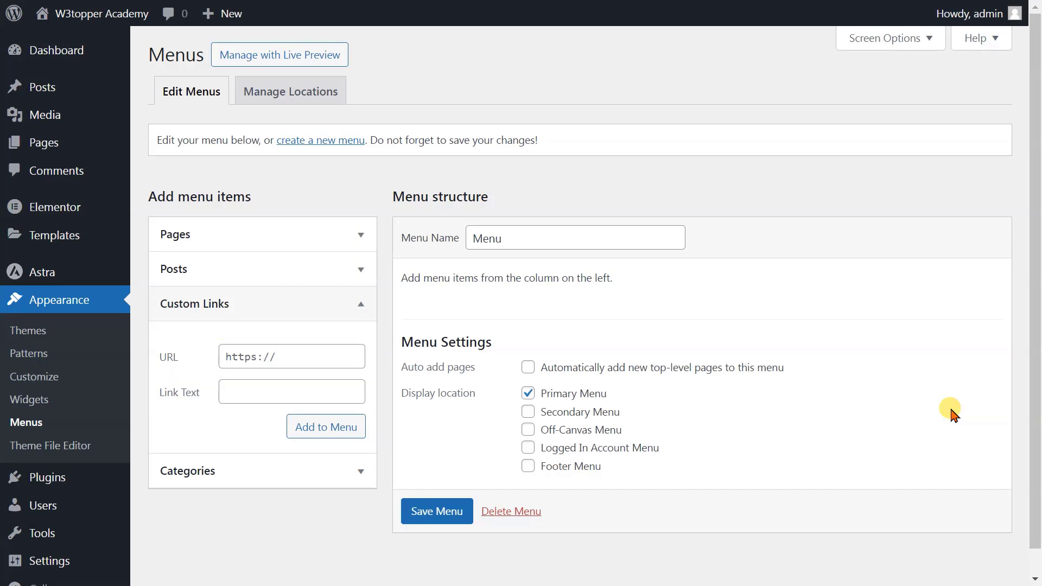
{"action": "left_click", "coordinate": [308, 356]}
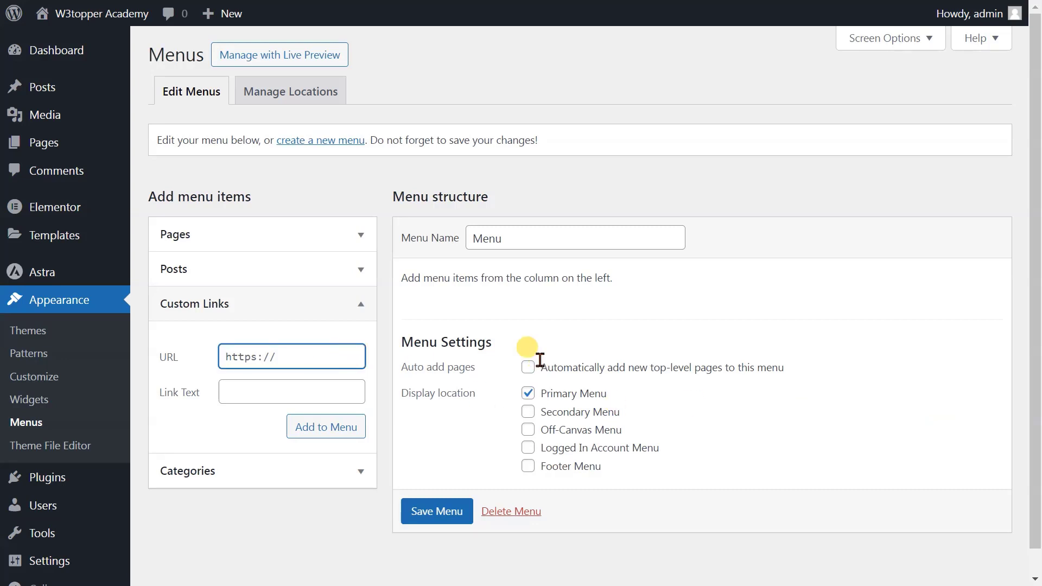
{"action": "type", "text": "#"}
{"action": "left_click", "coordinate": [322, 387]}
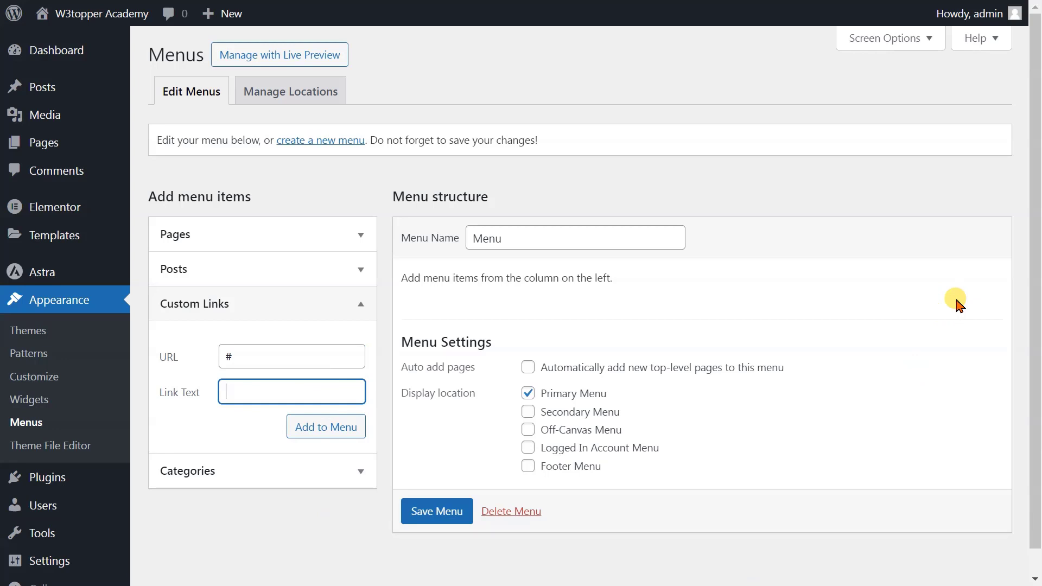
{"action": "type", "text": "Assi"}
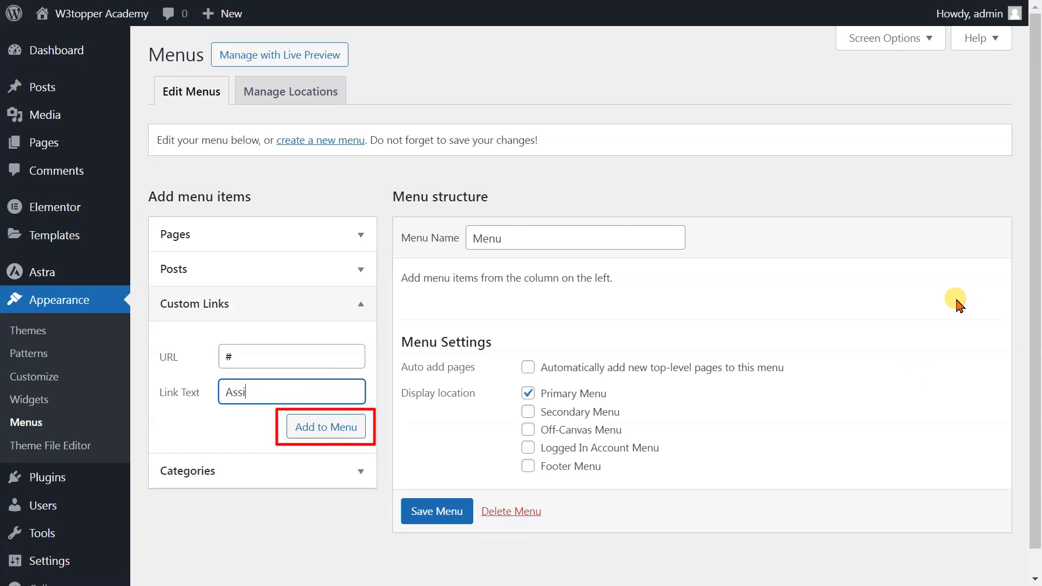
{"action": "type", "text": "ngment"}
{"action": "left_click", "coordinate": [996, 457]}
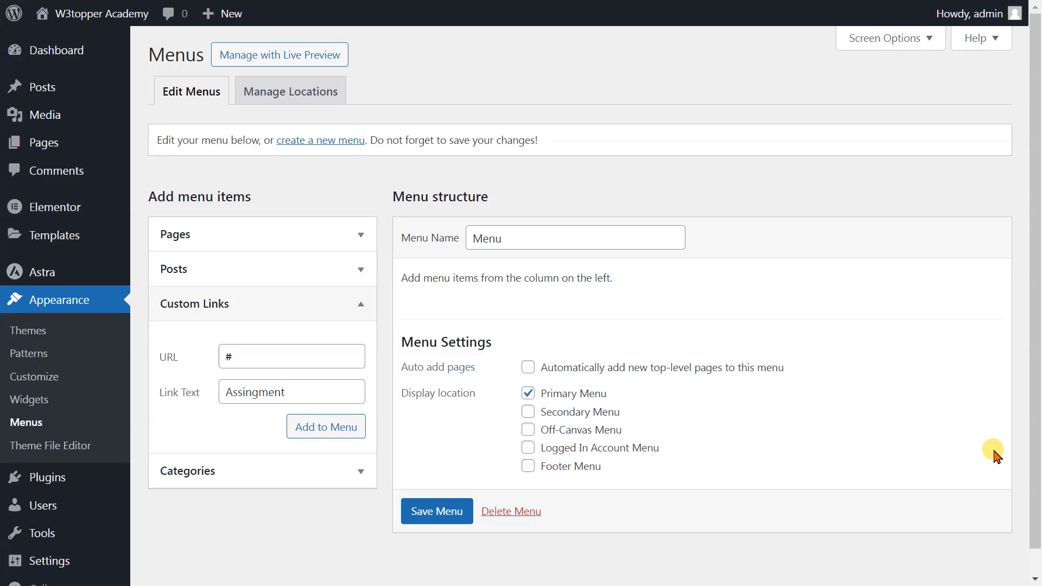
{"action": "left_click", "coordinate": [322, 428]}
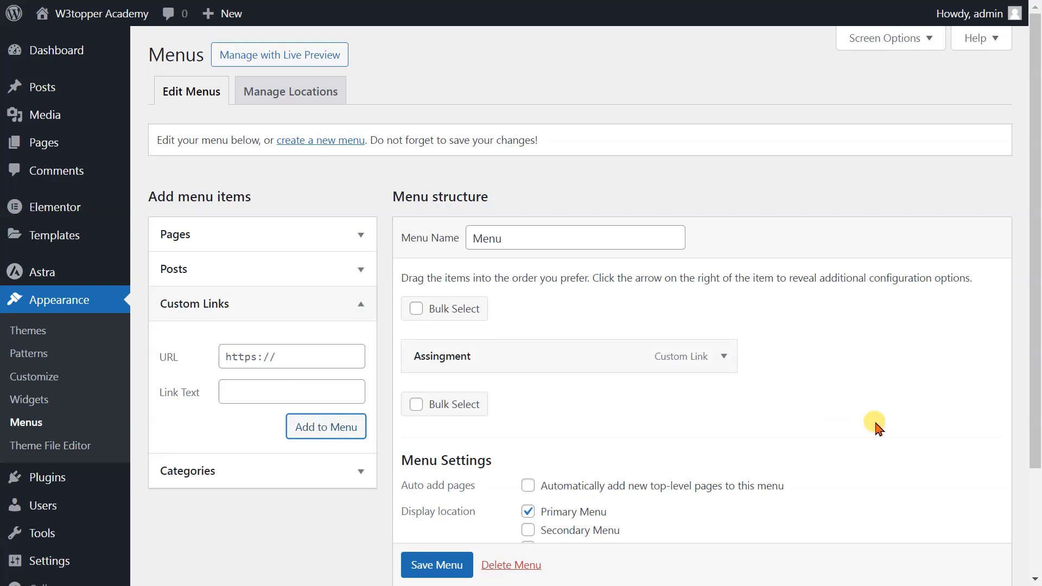
Nest the WordPress Web Design, Development & Freelancing and Search Engine Optimization (WordPress SEO) items as sub items of Courses
{"action": "scroll", "coordinate": [874, 423], "scroll_direction": "down", "scroll_amount": 2}
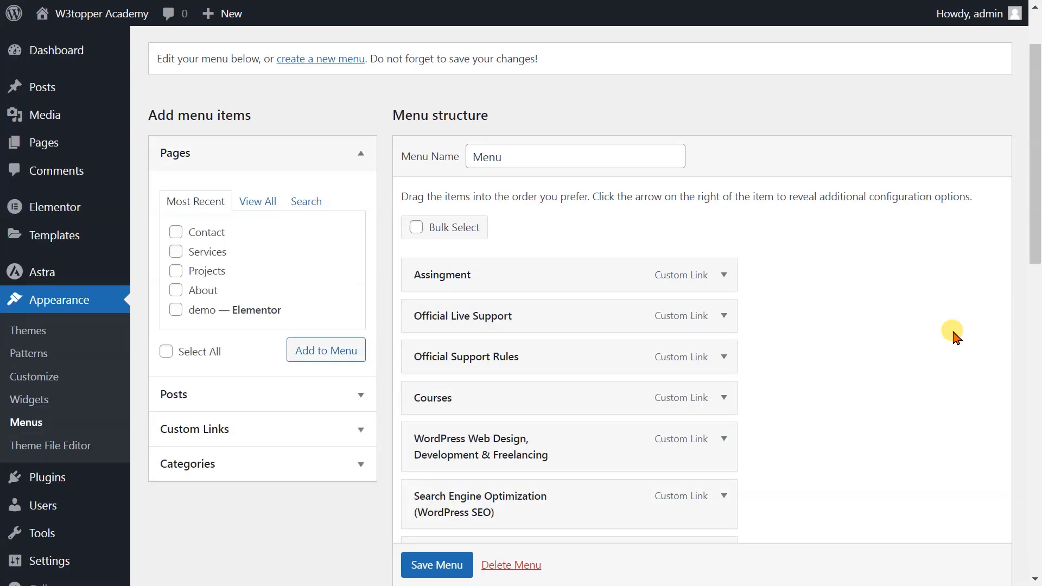
{"action": "scroll", "coordinate": [954, 336], "scroll_direction": "down", "scroll_amount": 10}
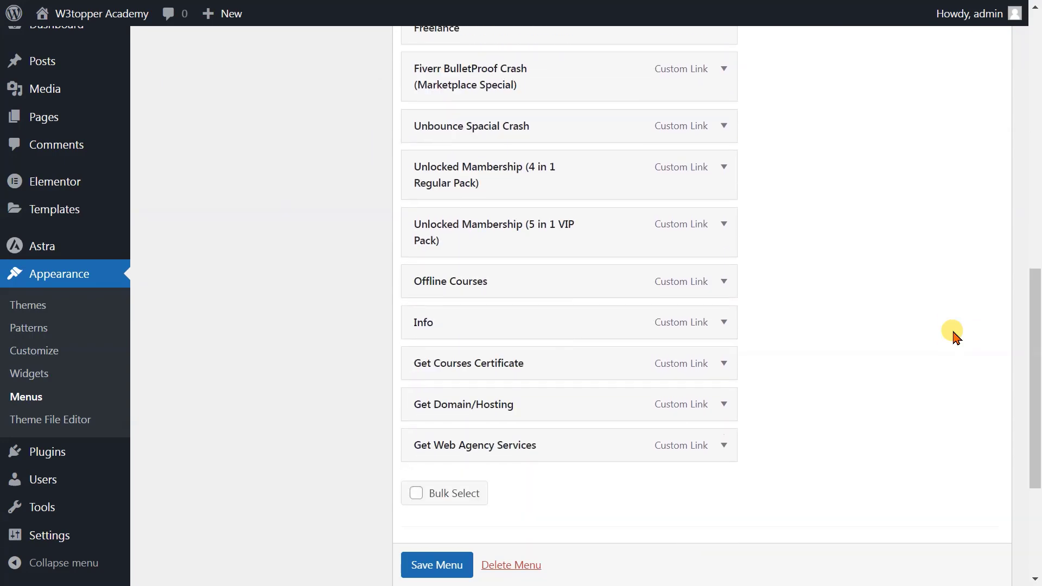
{"action": "scroll", "coordinate": [954, 336], "scroll_direction": "down", "scroll_amount": 4}
{"action": "scroll", "coordinate": [955, 337], "scroll_direction": "up", "scroll_amount": 3}
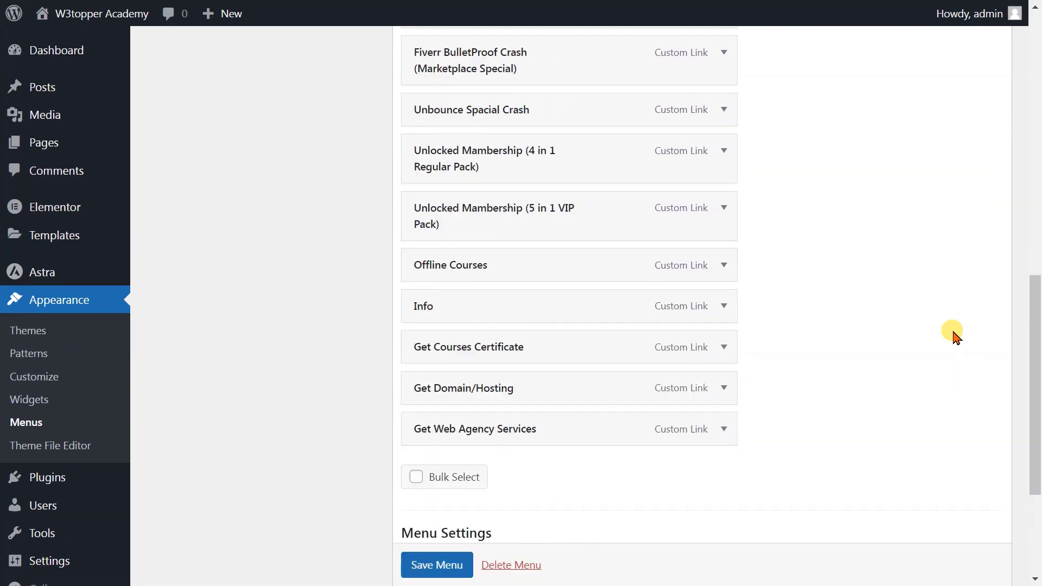
{"action": "scroll", "coordinate": [955, 337], "scroll_direction": "up", "scroll_amount": 10}
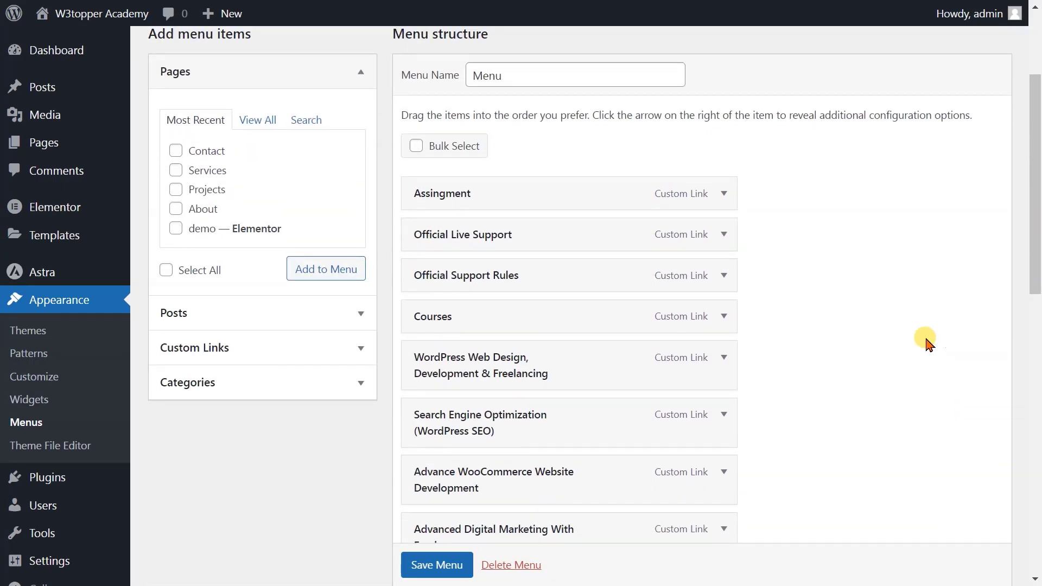
{"action": "left_click_drag", "start_coordinate": [480, 375], "coordinate": [505, 374]}
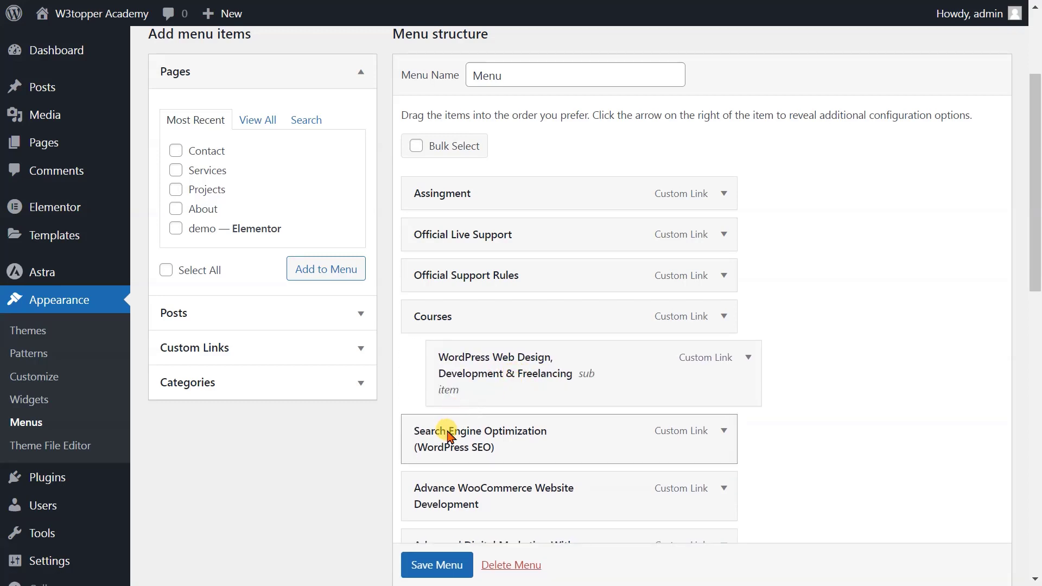
{"action": "left_click_drag", "start_coordinate": [448, 436], "coordinate": [489, 388]}
Nest the items from Advance WooCommerce Website Development through Unlocked Mambership (5 in 1 VIP Pack) as sub items of Courses
{"action": "scroll", "coordinate": [455, 423], "scroll_direction": "down", "scroll_amount": 2}
{"action": "scroll", "coordinate": [472, 384], "scroll_direction": "down", "scroll_amount": 2}
{"action": "scroll", "coordinate": [428, 384], "scroll_direction": "down", "scroll_amount": 2}
{"action": "left_click_drag", "start_coordinate": [423, 384], "coordinate": [493, 367]}
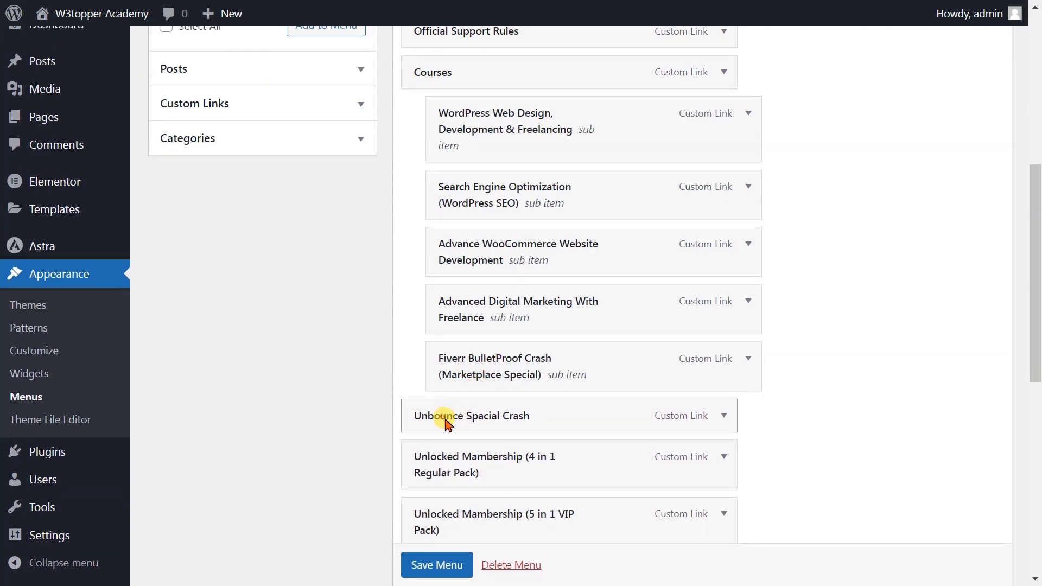
{"action": "left_click_drag", "start_coordinate": [445, 423], "coordinate": [498, 395]}
{"action": "scroll", "coordinate": [491, 410], "scroll_direction": "down", "scroll_amount": 2}
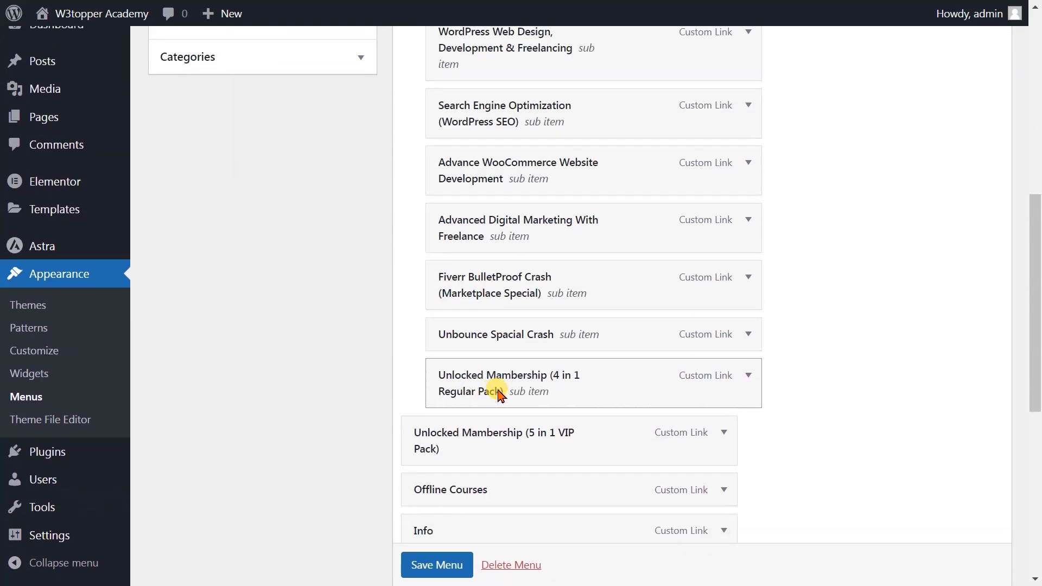
{"action": "left_click_drag", "start_coordinate": [442, 435], "coordinate": [535, 432]}
Nest Info, Get Courses Certificate, Get Domain/Hosting and Get Web Agency Services as sub items of Offline Courses
{"action": "scroll", "coordinate": [536, 434], "scroll_direction": "down", "scroll_amount": 3}
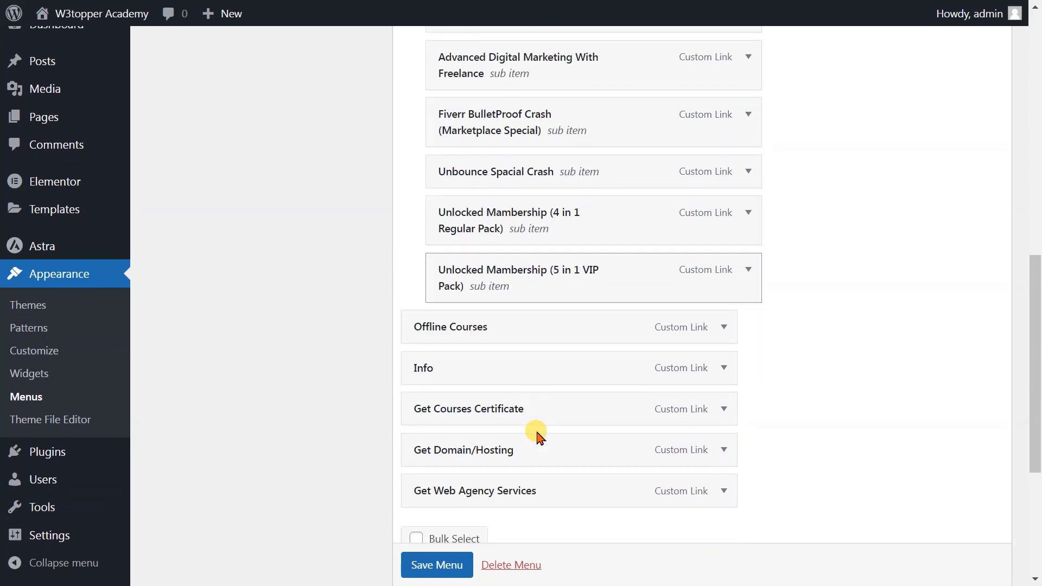
{"action": "left_click_drag", "start_coordinate": [463, 380], "coordinate": [484, 380]}
{"action": "left_click_drag", "start_coordinate": [458, 414], "coordinate": [485, 456]}
{"action": "left_click_drag", "start_coordinate": [444, 490], "coordinate": [485, 491]}
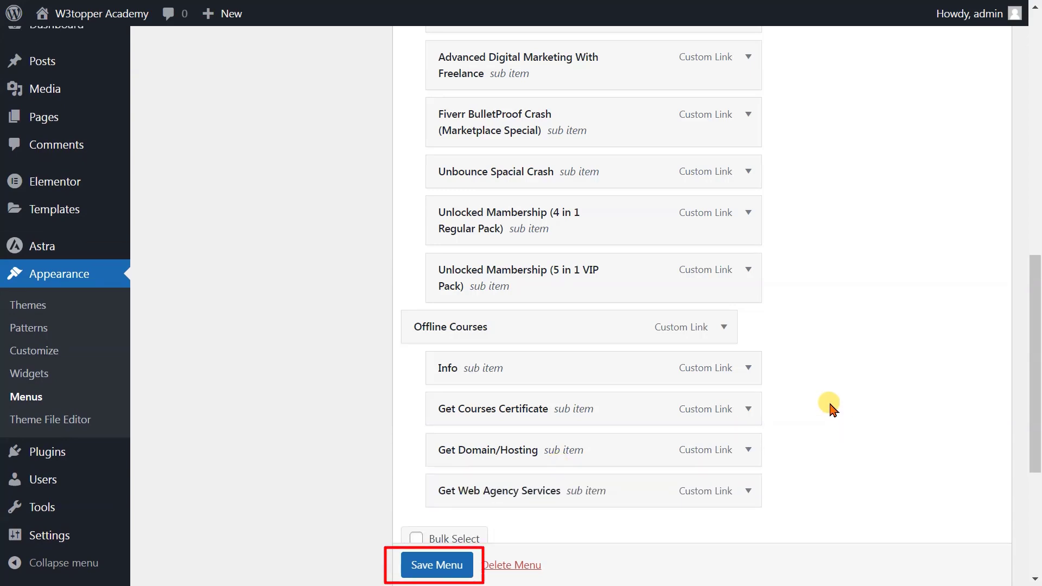
Check the nested menu structure and save the menu
{"action": "scroll", "coordinate": [829, 406], "scroll_direction": "up", "scroll_amount": 6}
{"action": "scroll", "coordinate": [829, 407], "scroll_direction": "down", "scroll_amount": 3}
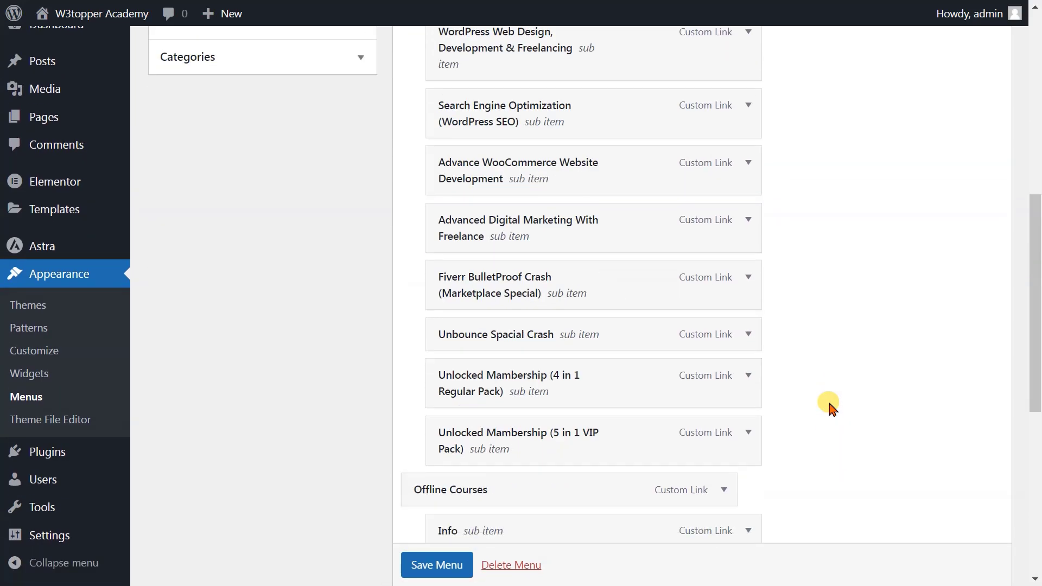
{"action": "scroll", "coordinate": [829, 407], "scroll_direction": "down", "scroll_amount": 7}
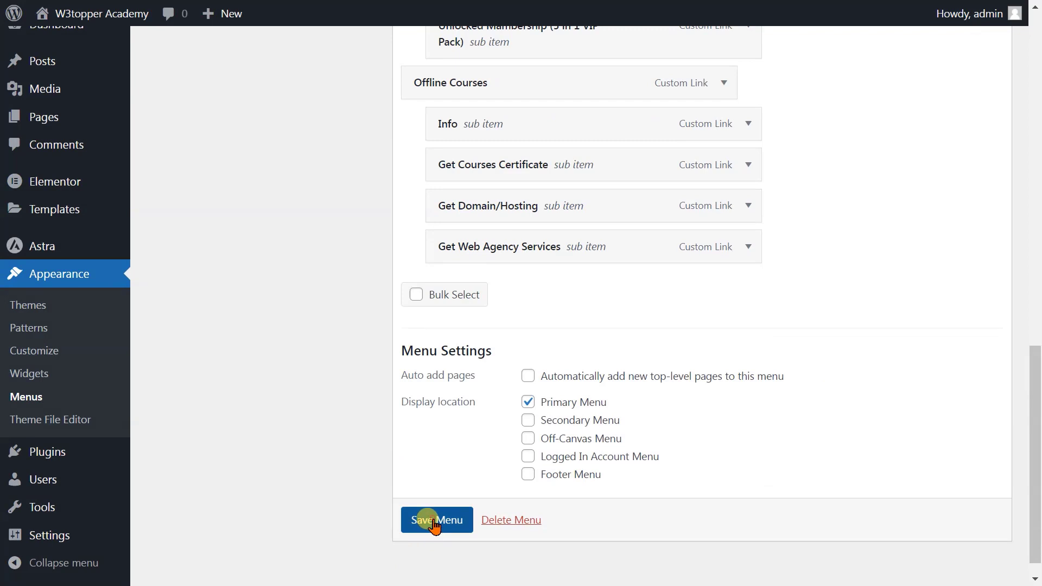
{"action": "left_click", "coordinate": [431, 521]}
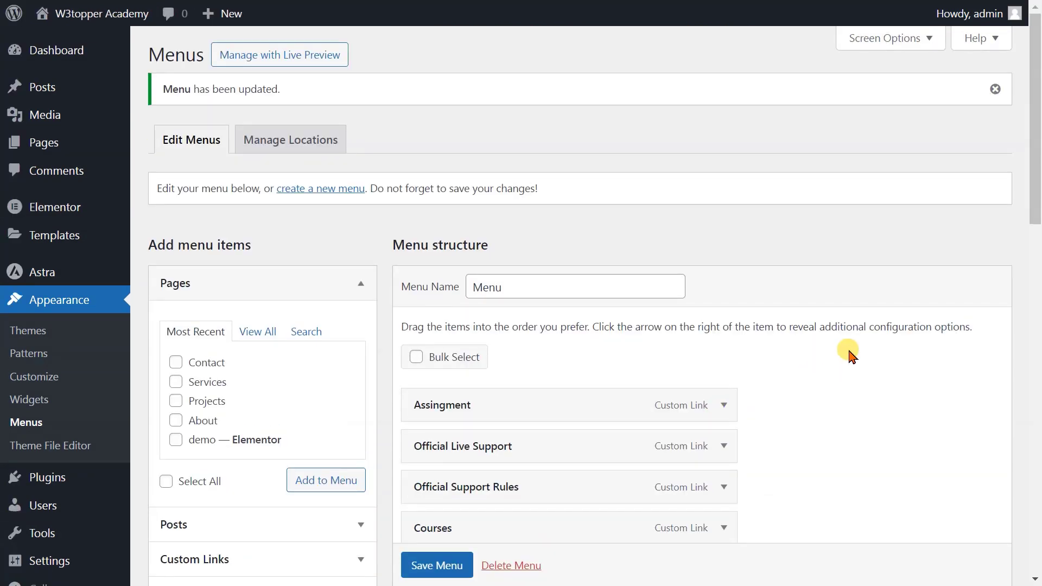
Create a new Elementor template of type Popup named "Menu Popup"
{"action": "left_click", "coordinate": [61, 50]}
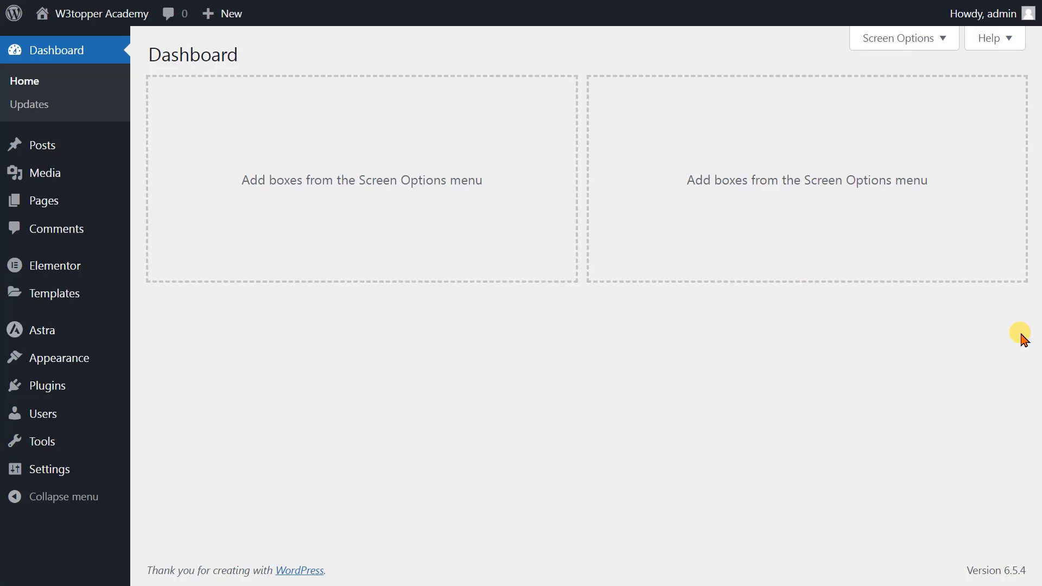
{"action": "mouse_move", "coordinate": [69, 293]}
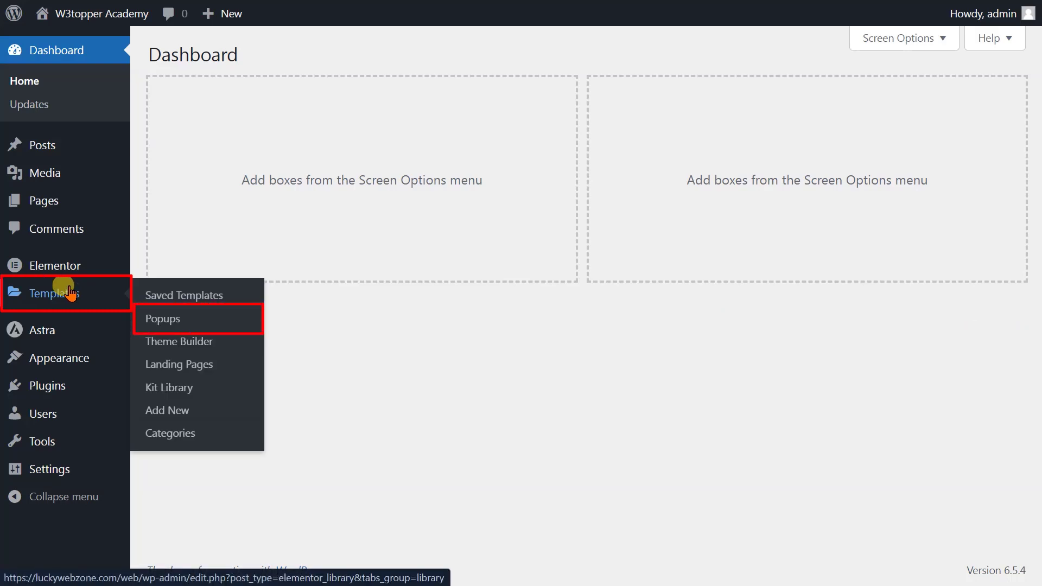
{"action": "left_click", "coordinate": [240, 323]}
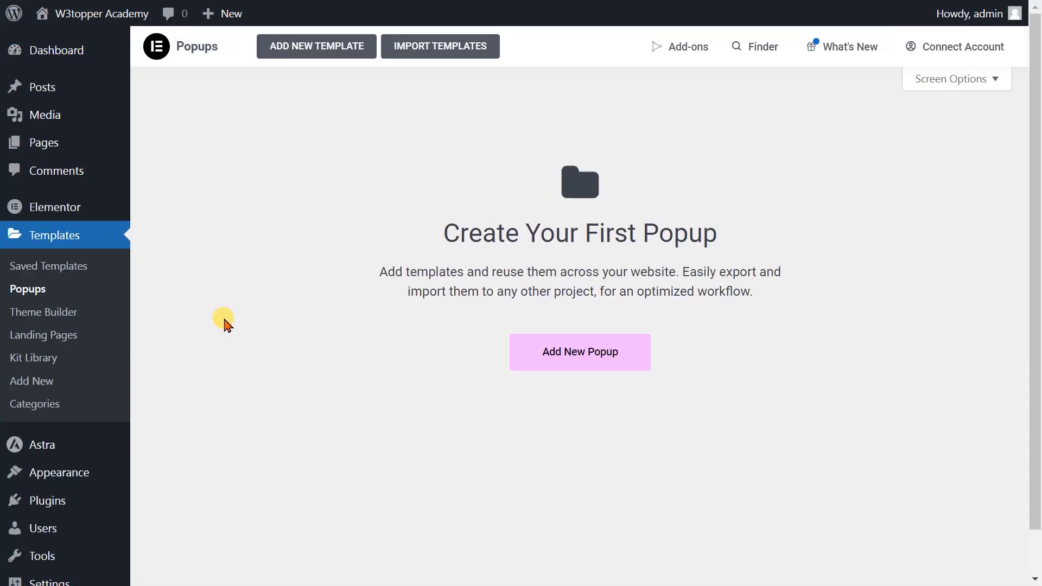
{"action": "left_click", "coordinate": [616, 358]}
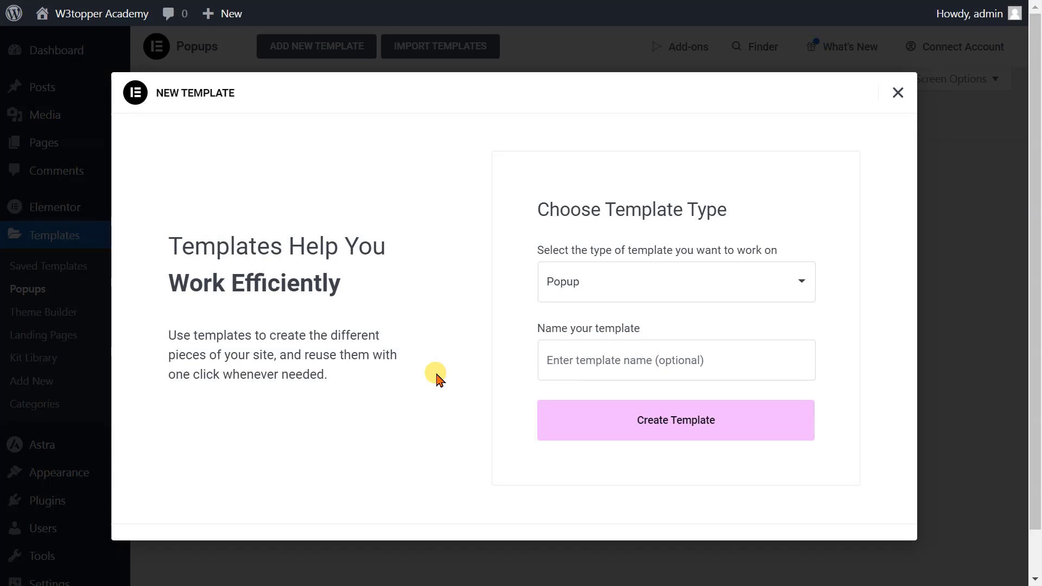
{"action": "left_click", "coordinate": [591, 361]}
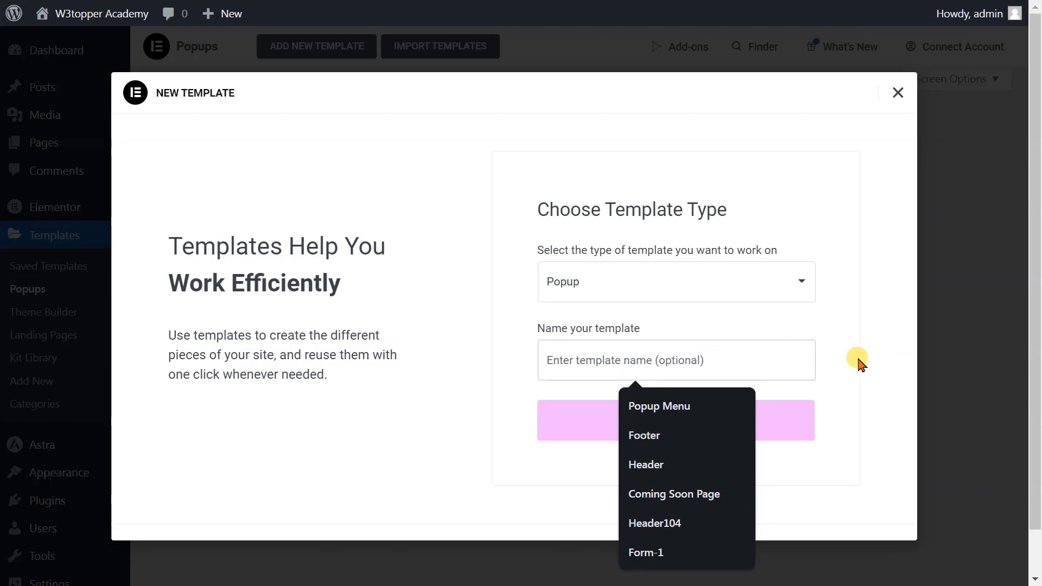
{"action": "type", "text": "Menu"}
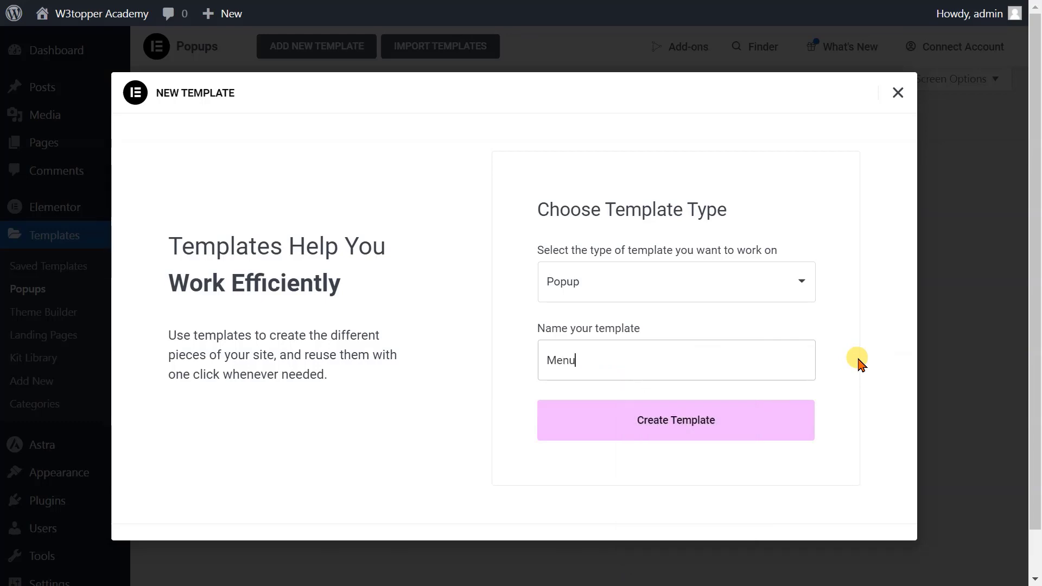
{"action": "type", "text": " Popup"}
{"action": "left_click", "coordinate": [782, 424]}
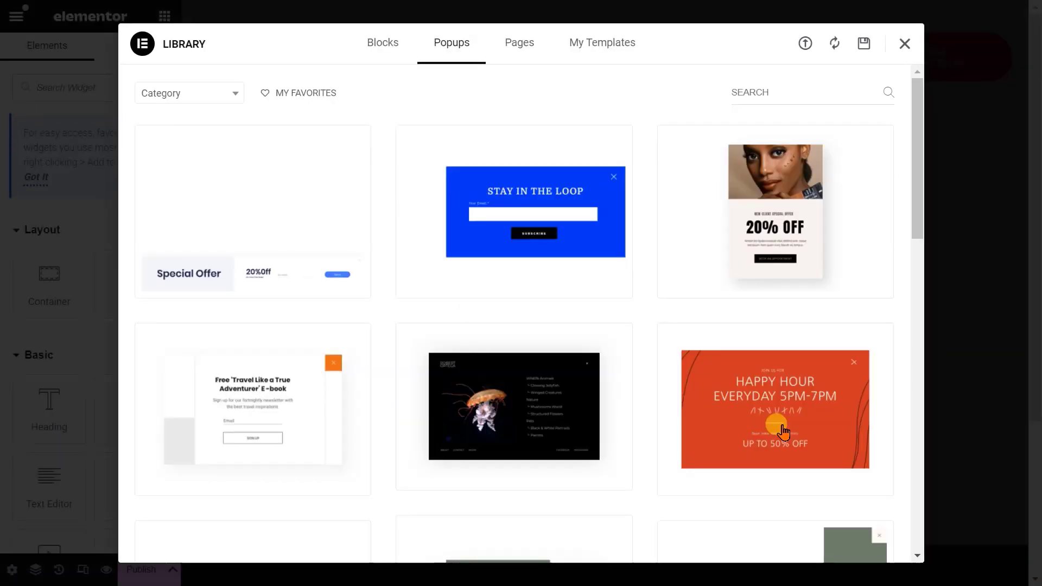
Close the template library and add a Flexbox container with two equal columns to the popup, dismissing the AI offer
{"action": "left_click", "coordinate": [903, 43]}
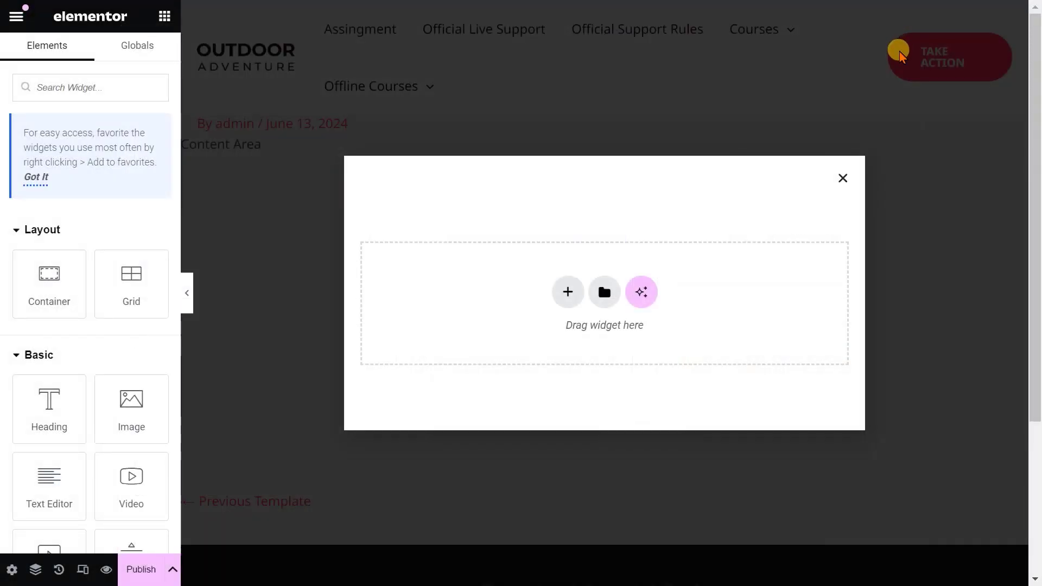
{"action": "left_click", "coordinate": [567, 298]}
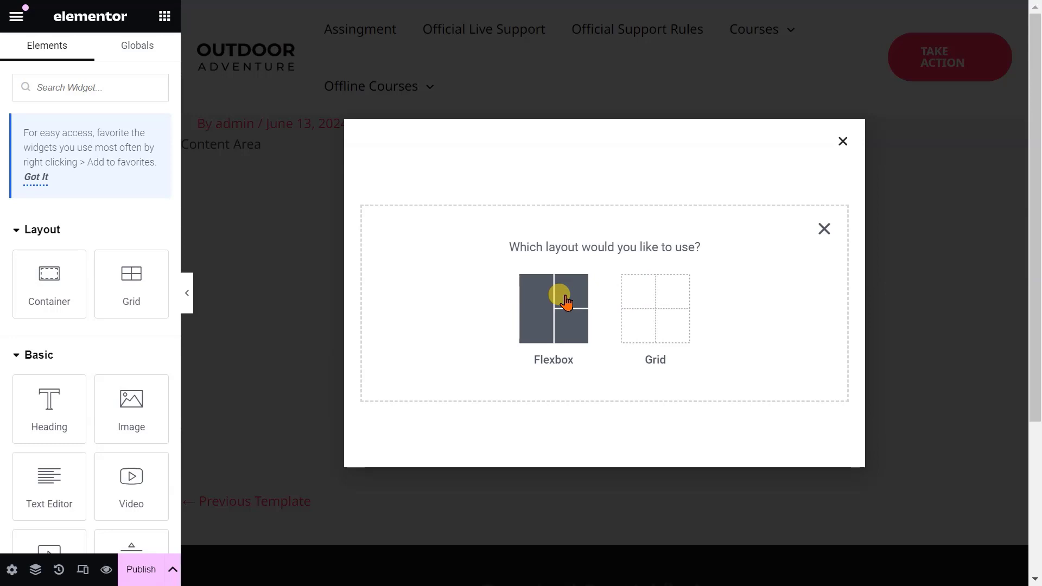
{"action": "left_click", "coordinate": [549, 345]}
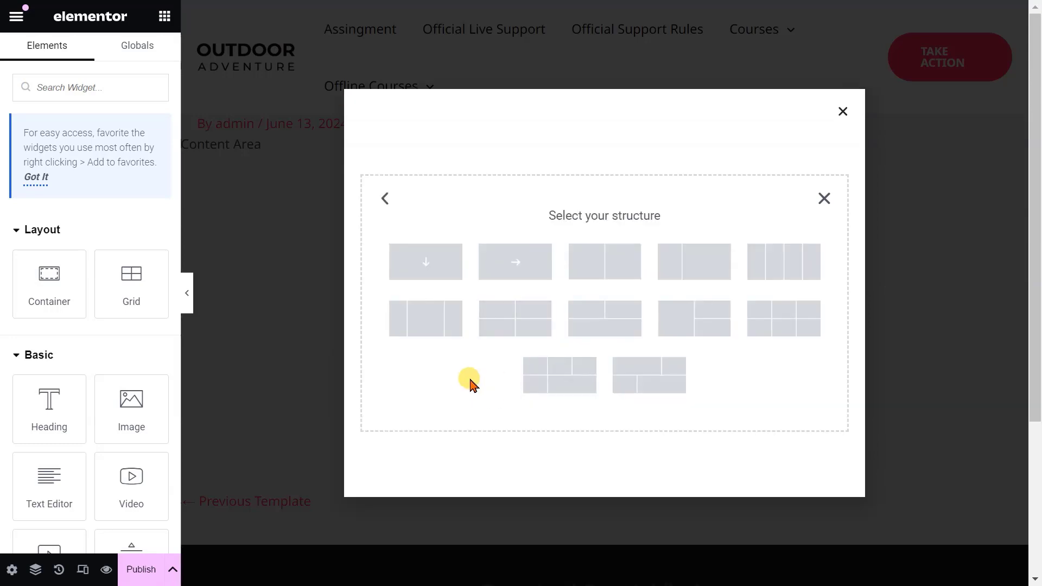
{"action": "left_click", "coordinate": [619, 271]}
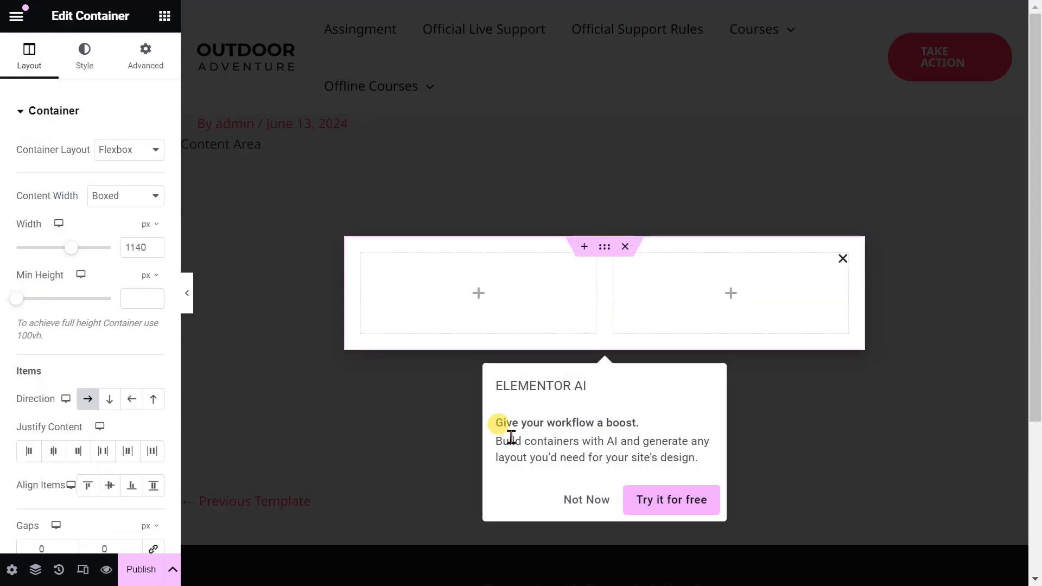
{"action": "left_click", "coordinate": [576, 499]}
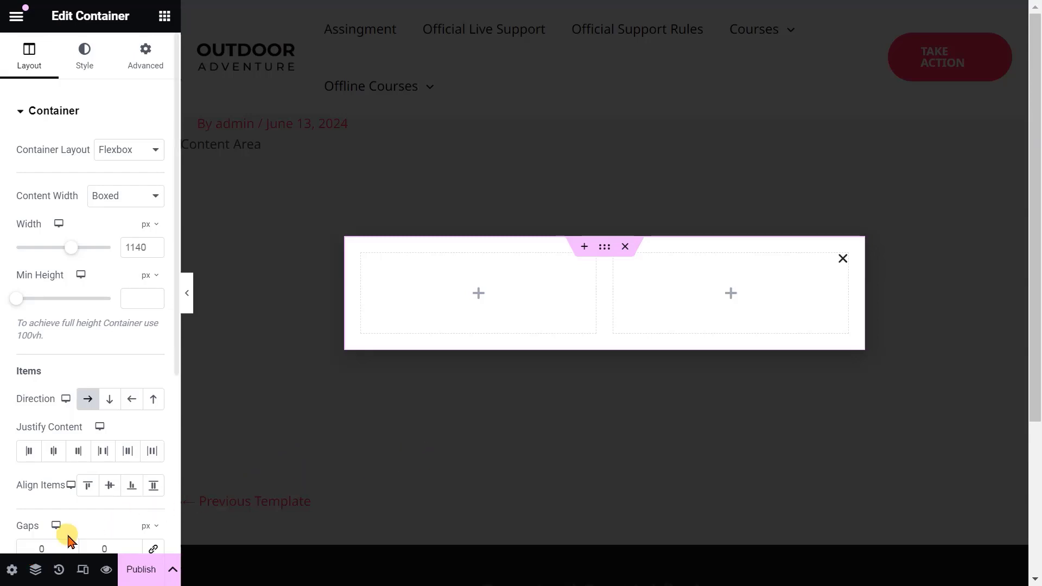
Set the popup's width to 1500 px and its height to Fit To Screen in the popup settings
{"action": "left_click", "coordinate": [10, 570]}
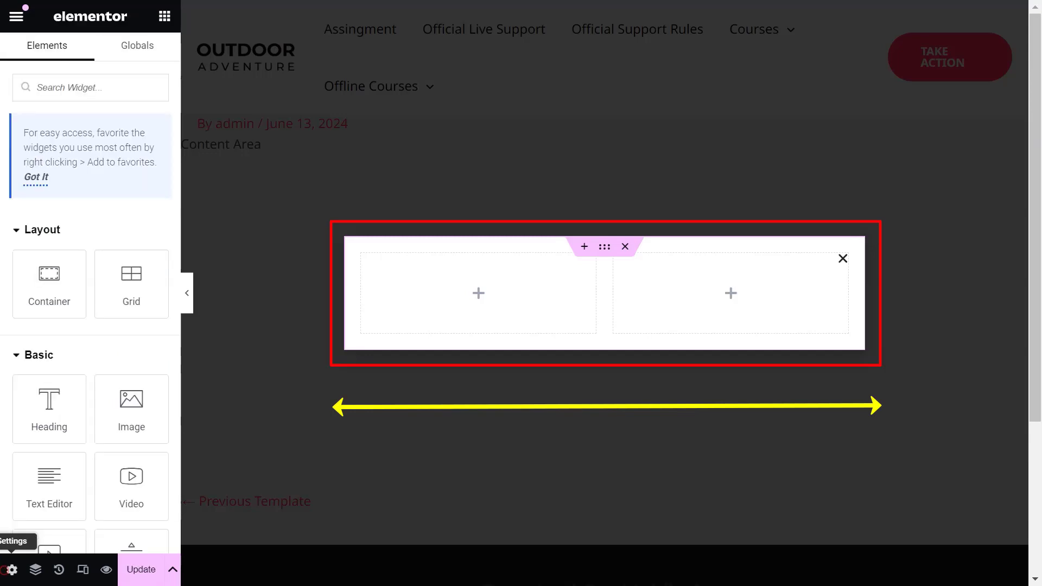
{"action": "left_click", "coordinate": [10, 570]}
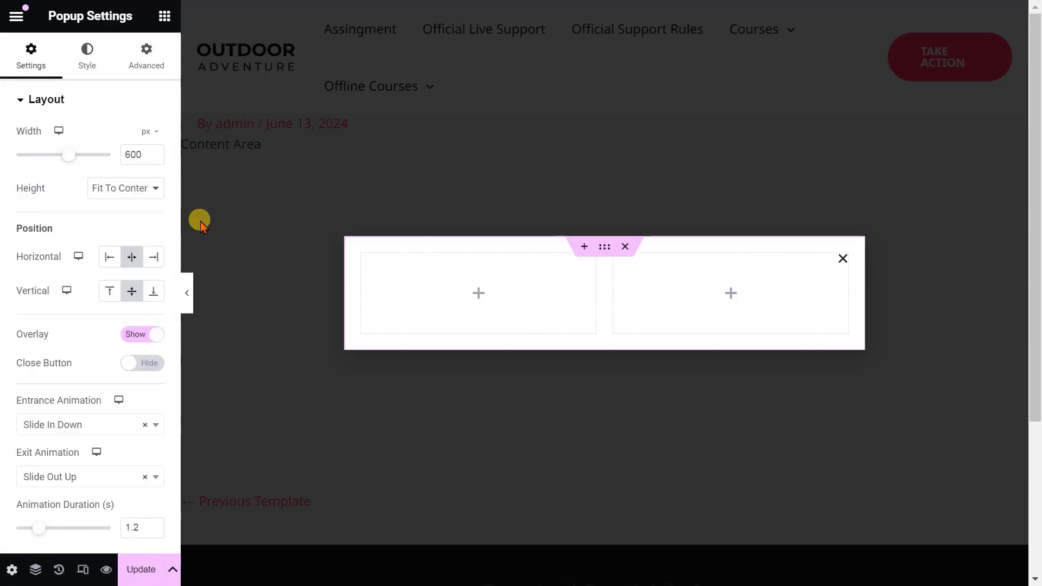
{"action": "left_click_drag", "start_coordinate": [146, 157], "coordinate": [117, 158]}
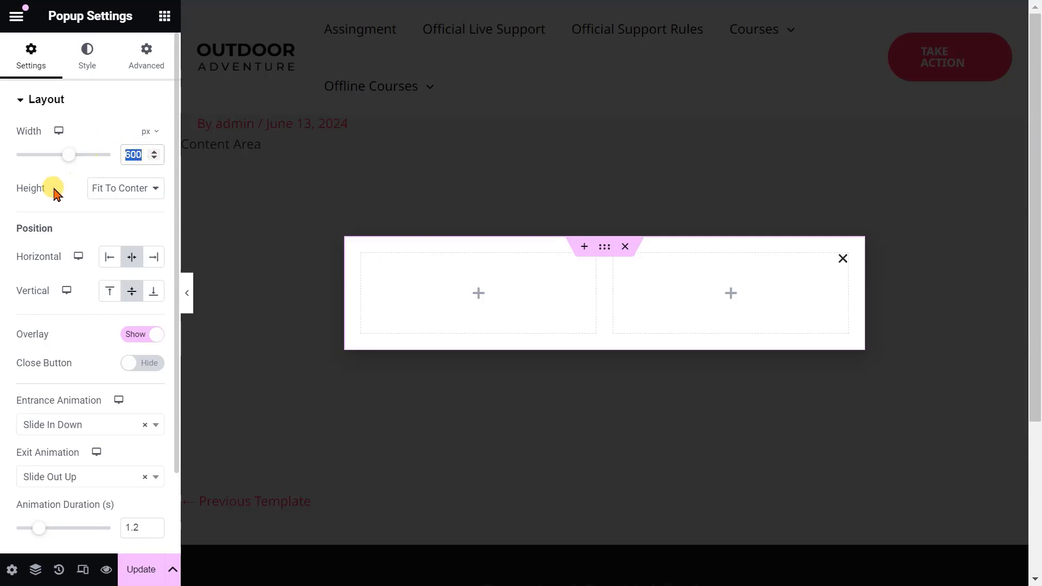
{"action": "type", "text": "1"}
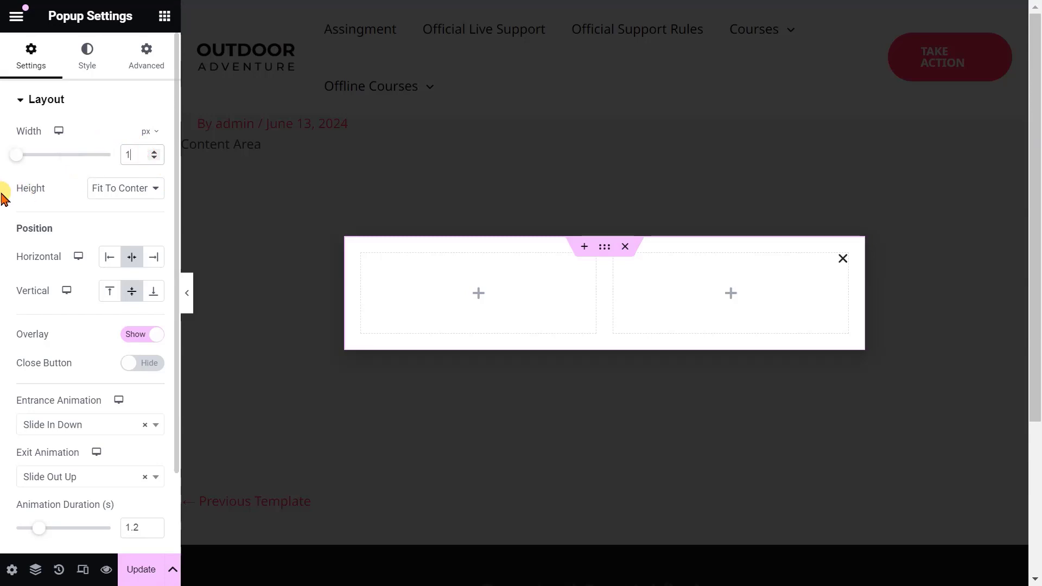
{"action": "type", "text": "500"}
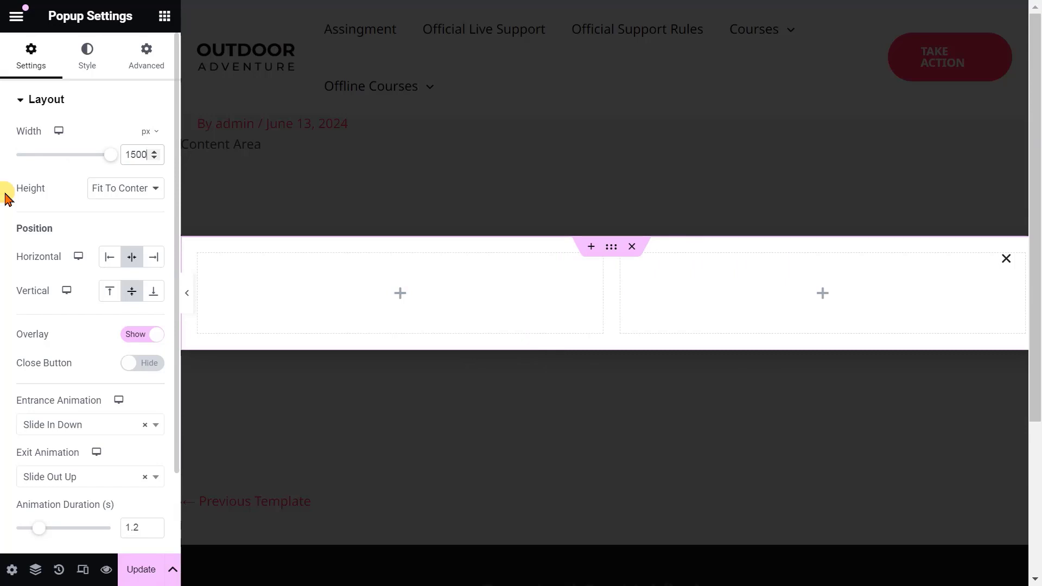
{"action": "left_click", "coordinate": [133, 198]}
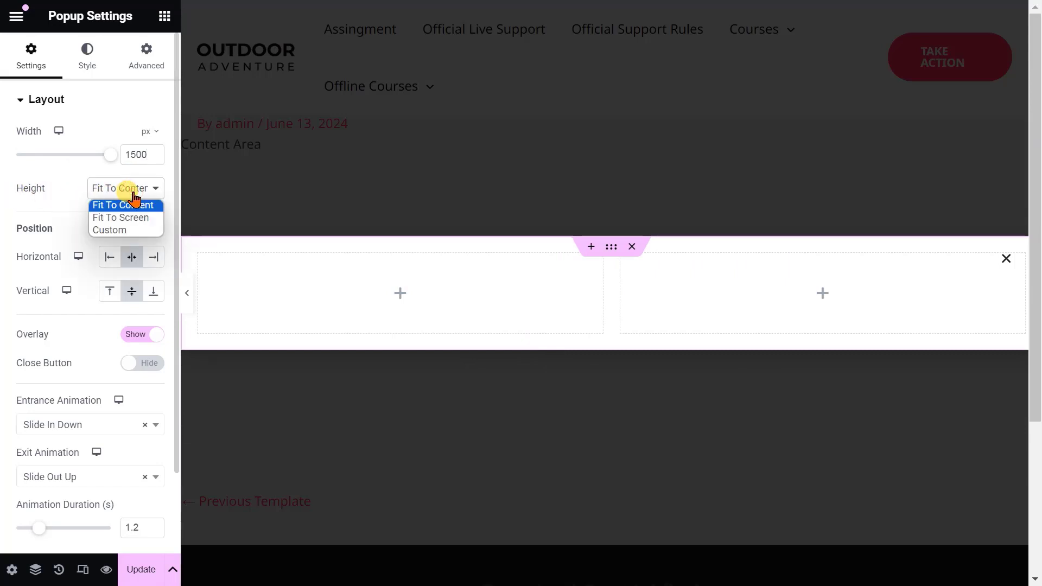
{"action": "left_click", "coordinate": [152, 219]}
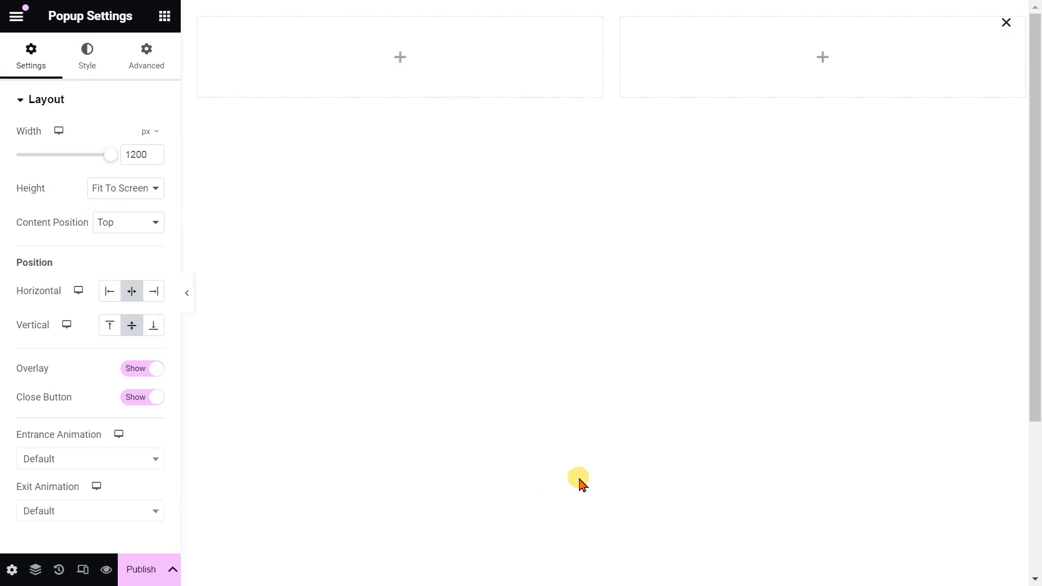
Give the popup a classic background with the color #033537
{"action": "left_click", "coordinate": [88, 70]}
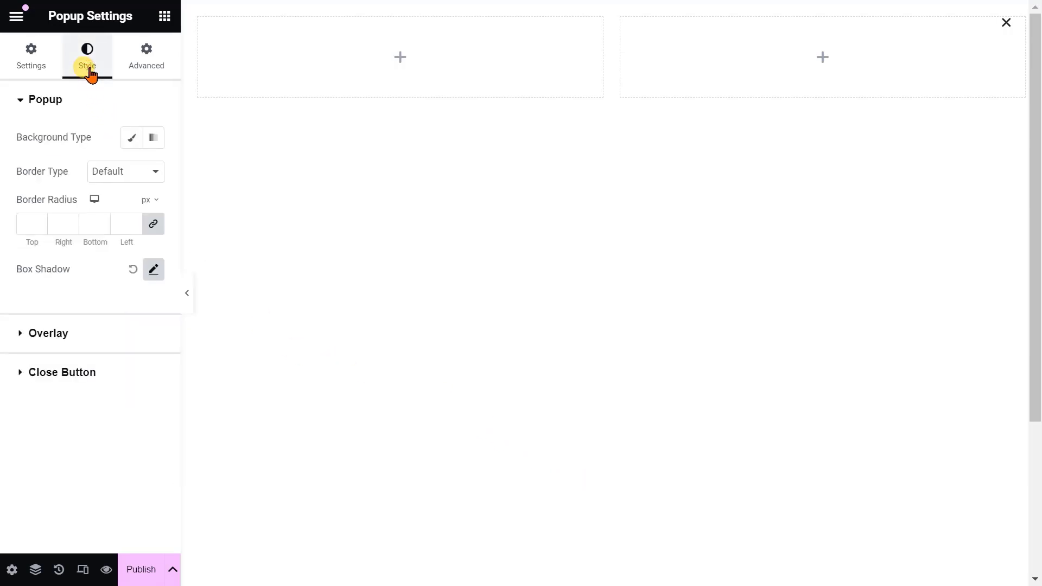
{"action": "left_click", "coordinate": [132, 137]}
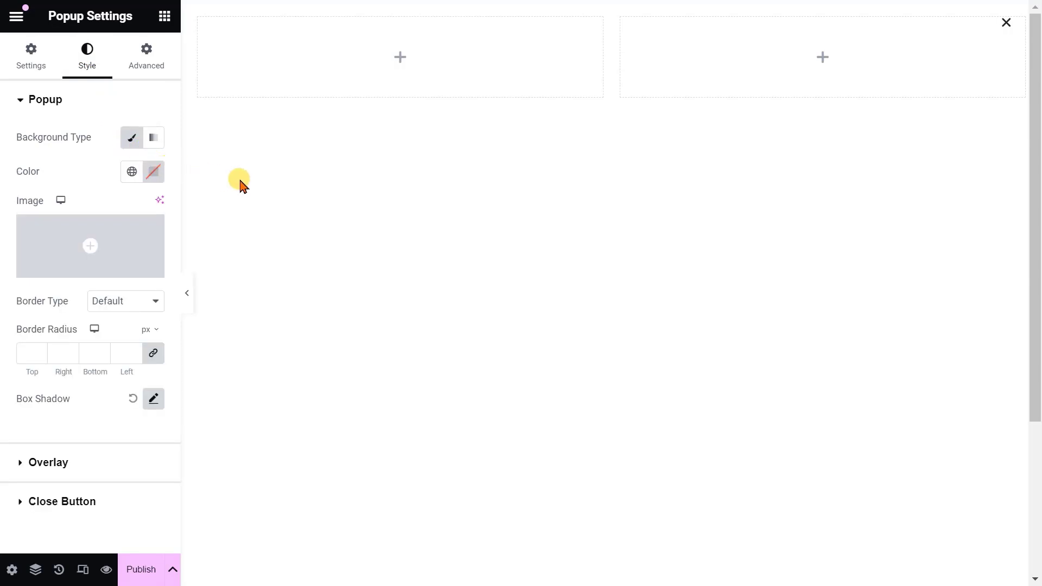
{"action": "left_click", "coordinate": [154, 173]}
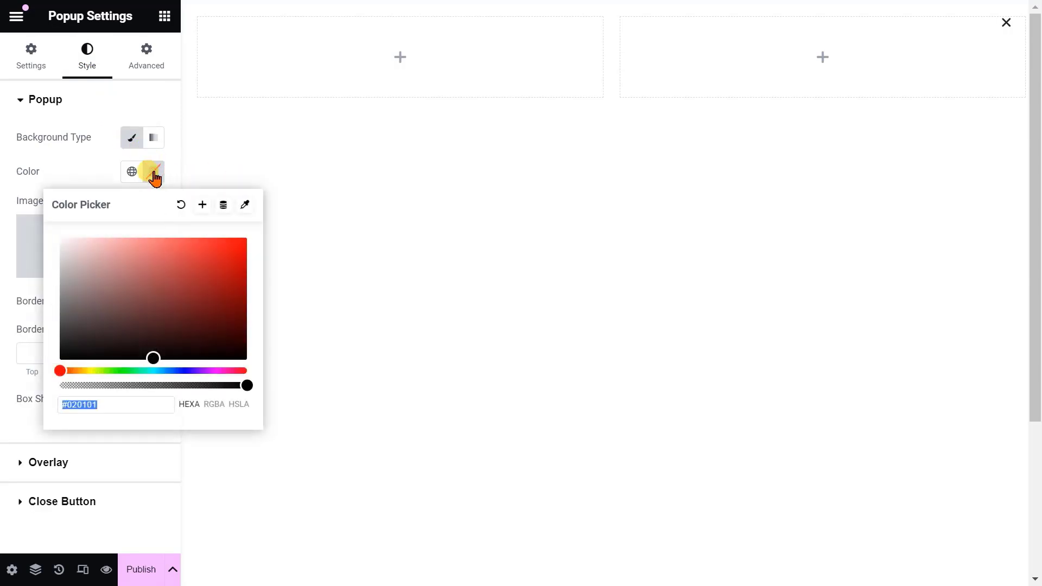
{"action": "type", "text": "#033537"}
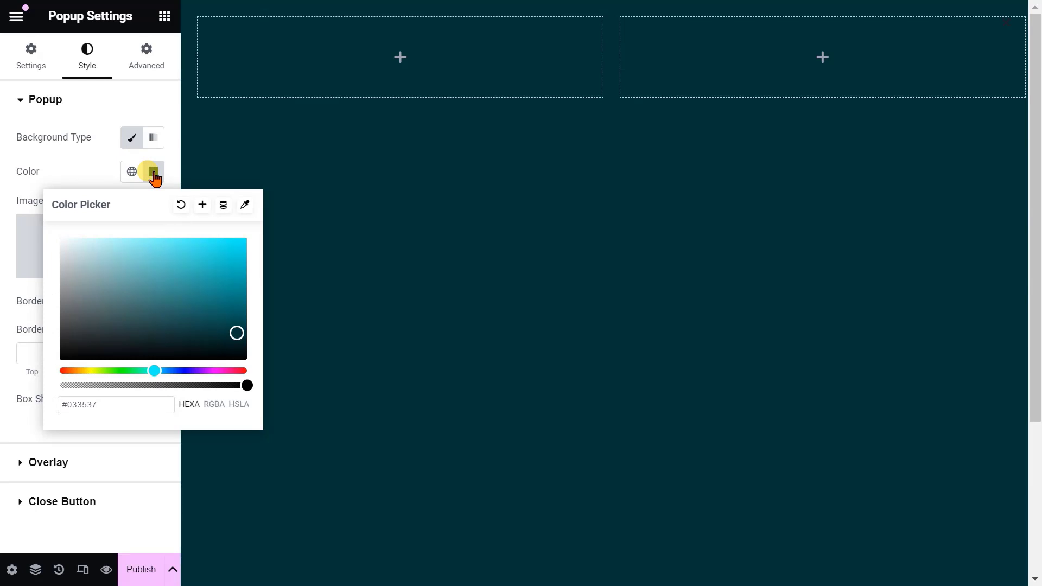
{"action": "left_click", "coordinate": [84, 175]}
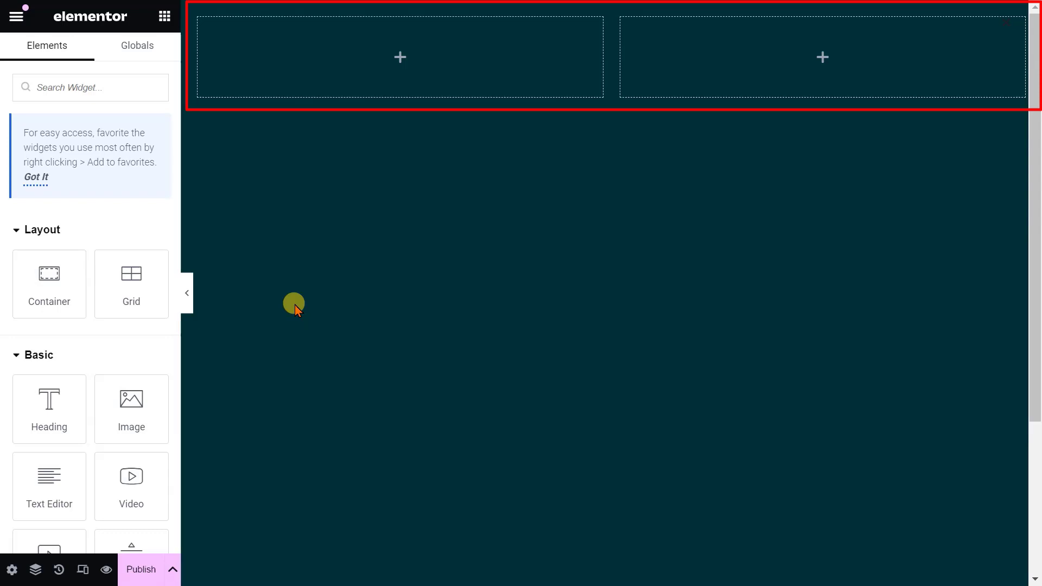
Add an Image widget to the left column with logo-3-2048x566-1.png from the media library and dismiss the optimizer notice
{"action": "left_click_drag", "start_coordinate": [130, 423], "coordinate": [374, 87]}
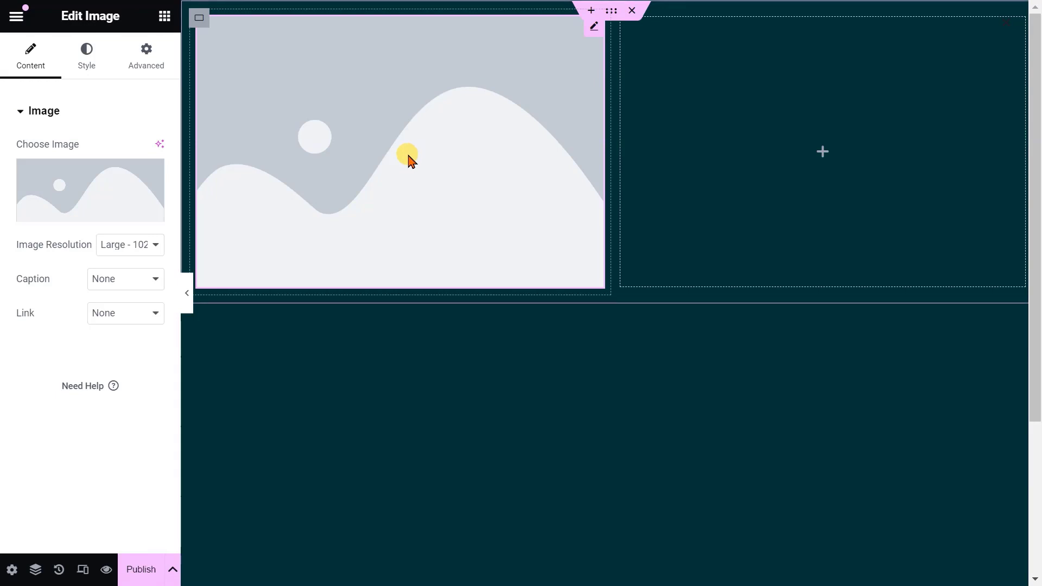
{"action": "left_click", "coordinate": [75, 216]}
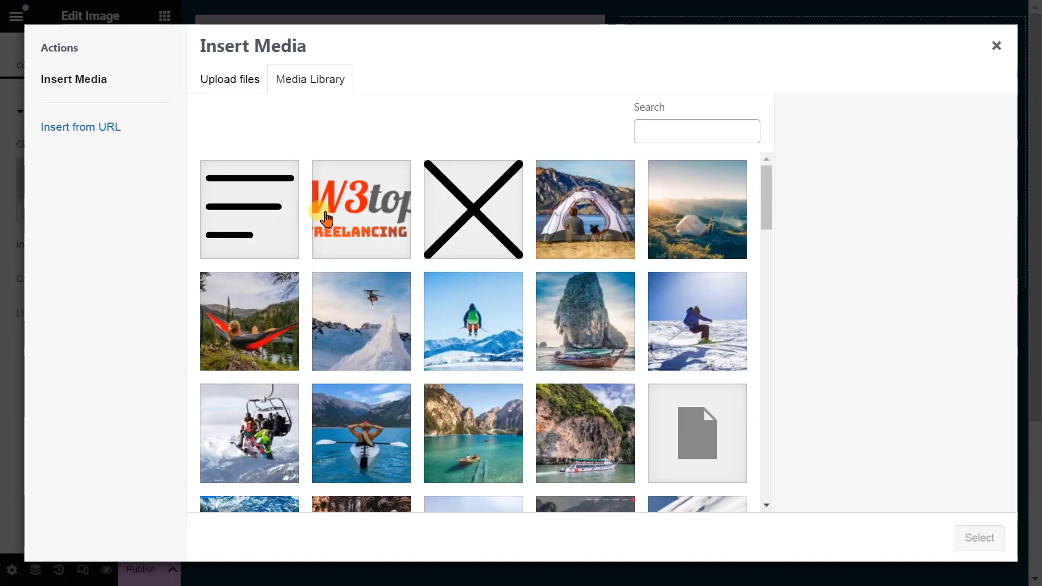
{"action": "left_click", "coordinate": [353, 213]}
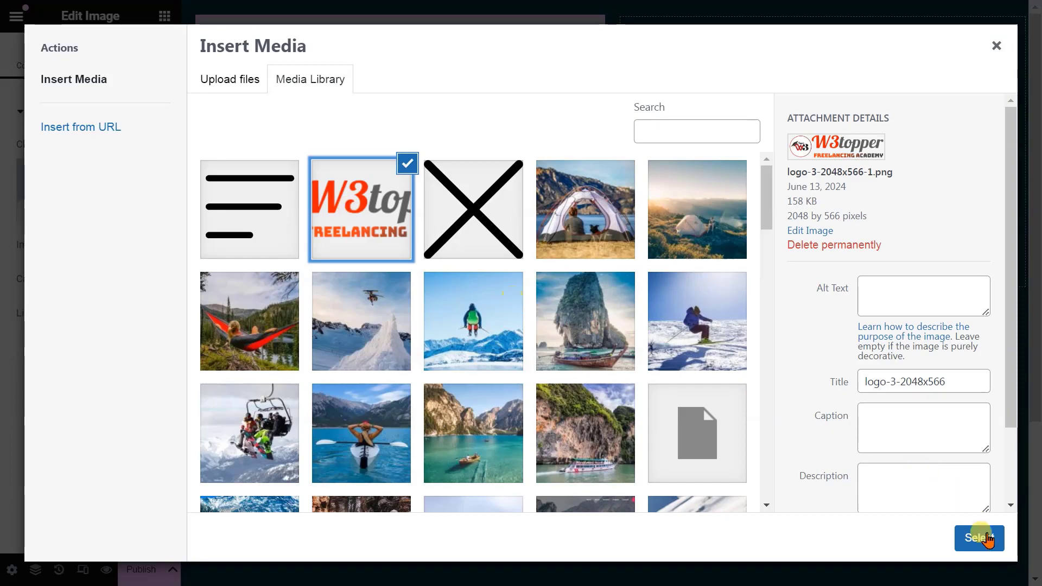
{"action": "left_click", "coordinate": [979, 537]}
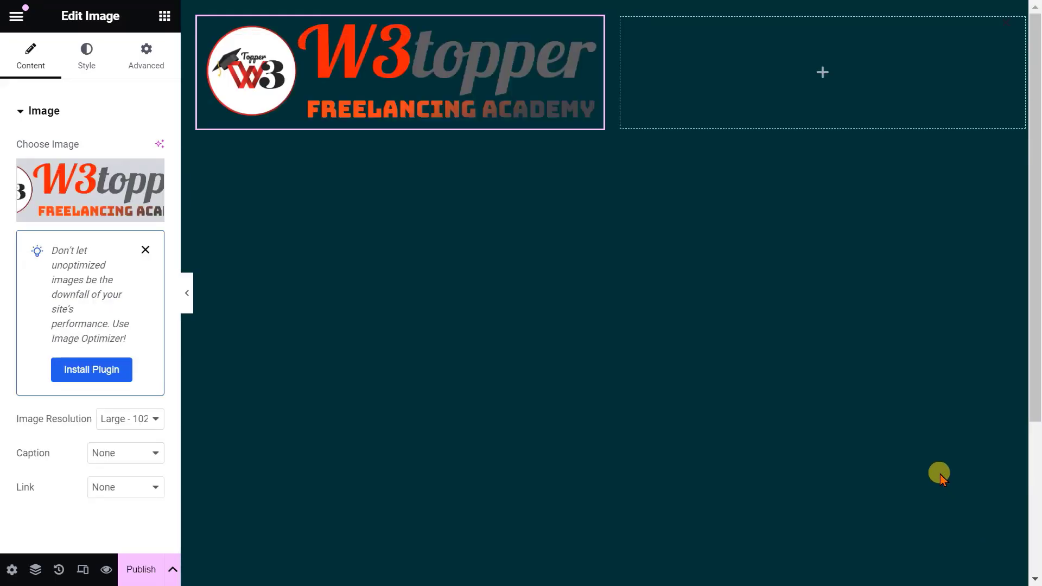
{"action": "left_click", "coordinate": [145, 249]}
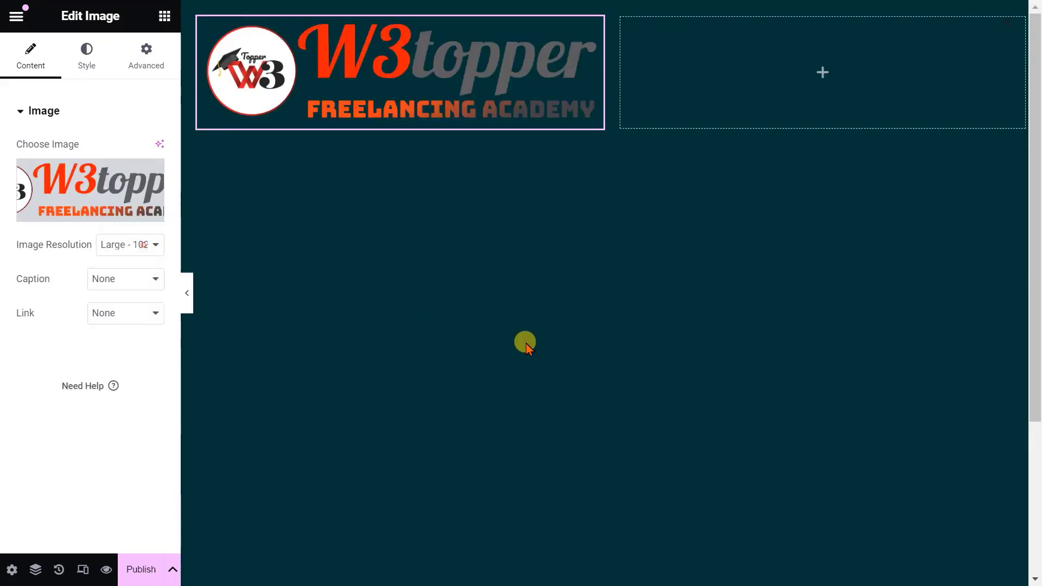
Set the logo image's width to 35% and align it left
{"action": "left_click", "coordinate": [87, 55]}
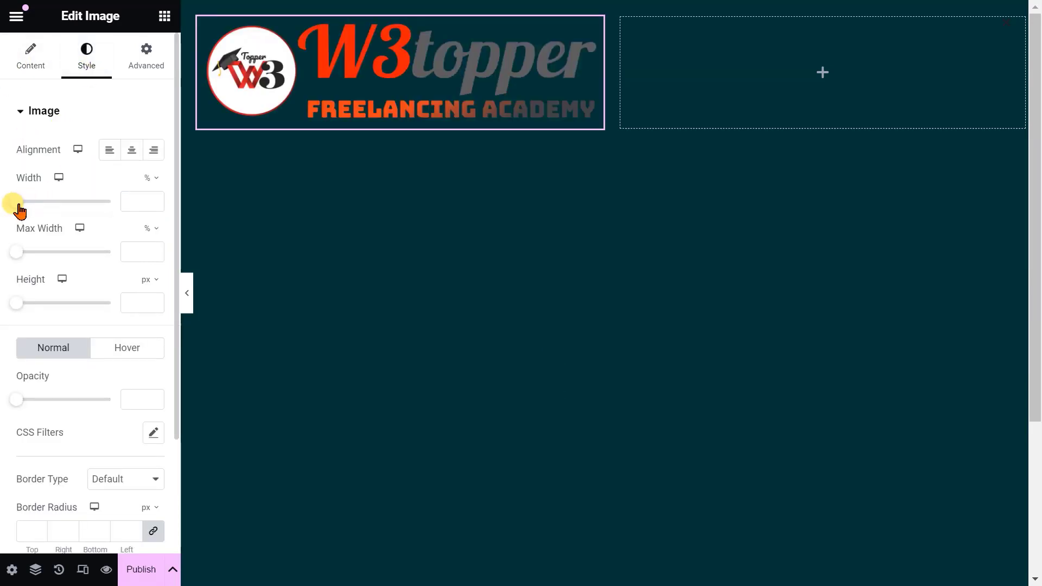
{"action": "left_click_drag", "start_coordinate": [20, 210], "coordinate": [49, 207]}
{"action": "left_click", "coordinate": [109, 152]}
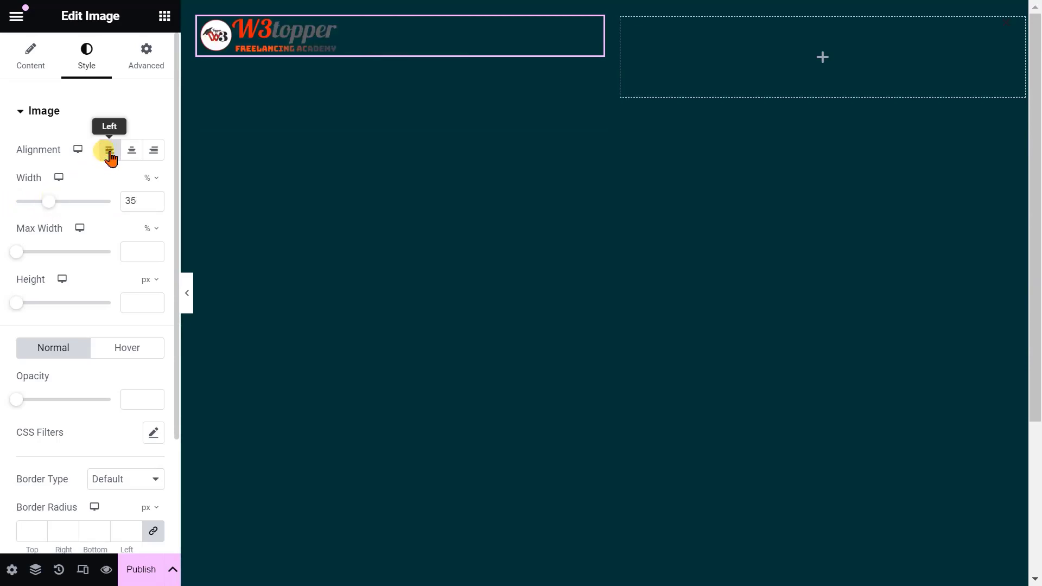
Center the left column container's content with Justify Content and Align Items, and set the logo's width to 38%
{"action": "left_click", "coordinate": [199, 18]}
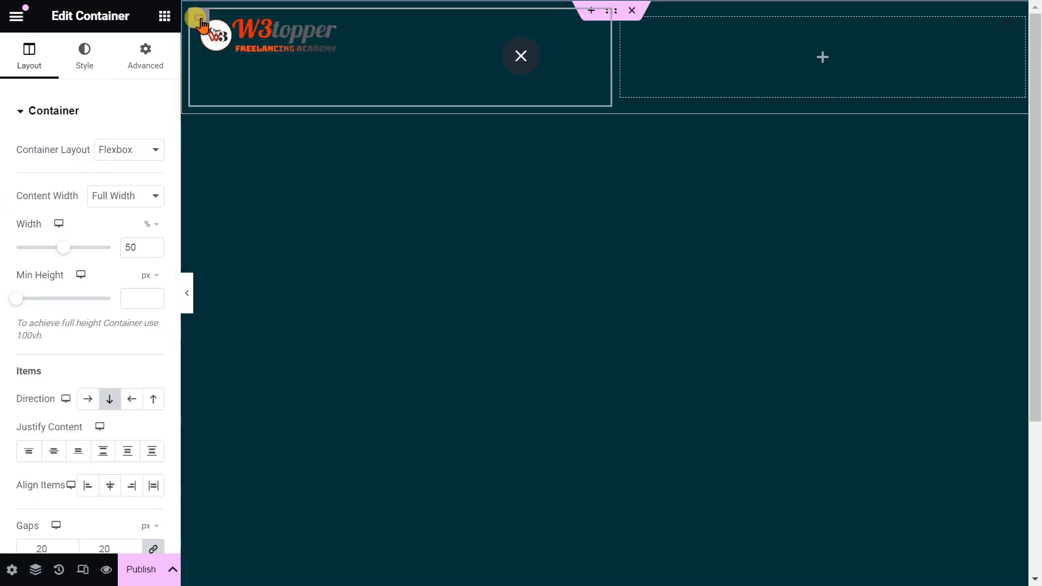
{"action": "left_click", "coordinate": [54, 452]}
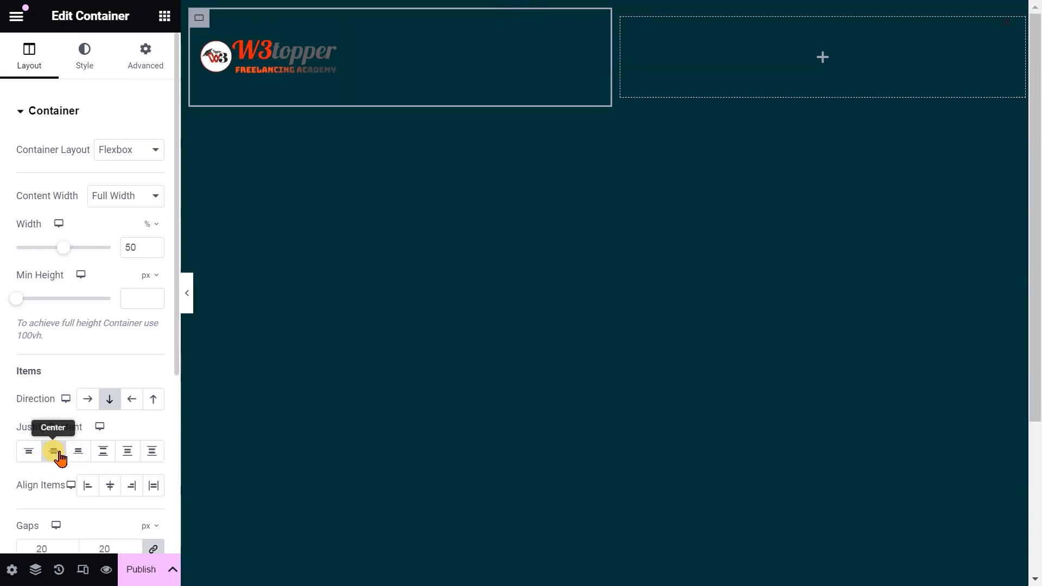
{"action": "left_click", "coordinate": [111, 486]}
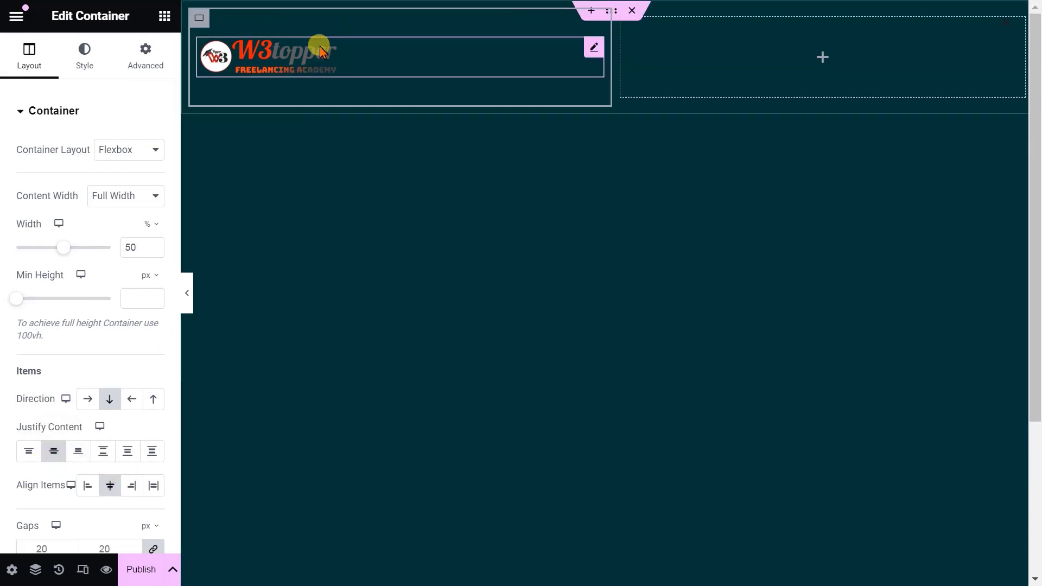
{"action": "left_click", "coordinate": [588, 43]}
{"action": "left_click_drag", "start_coordinate": [48, 202], "coordinate": [53, 206]}
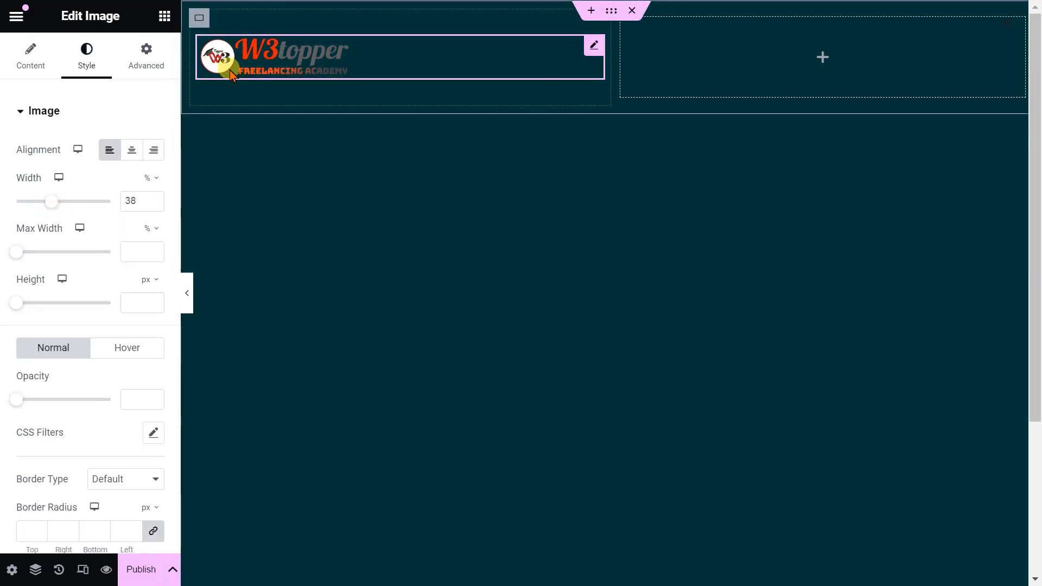
Add a Button widget to the empty right column and clear its text
{"action": "left_click", "coordinate": [163, 15]}
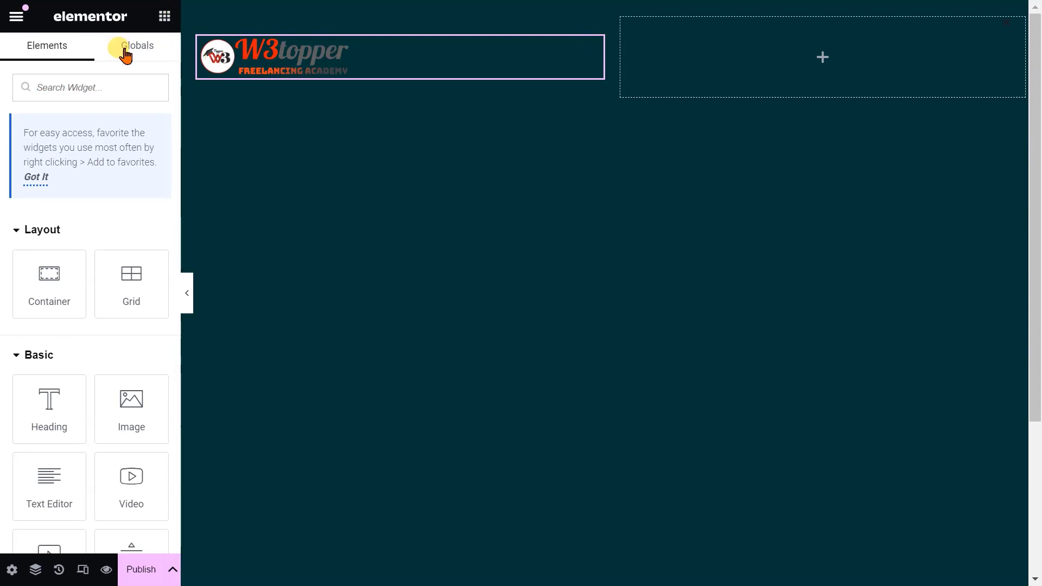
{"action": "scroll", "coordinate": [72, 325], "scroll_direction": "down", "scroll_amount": 2}
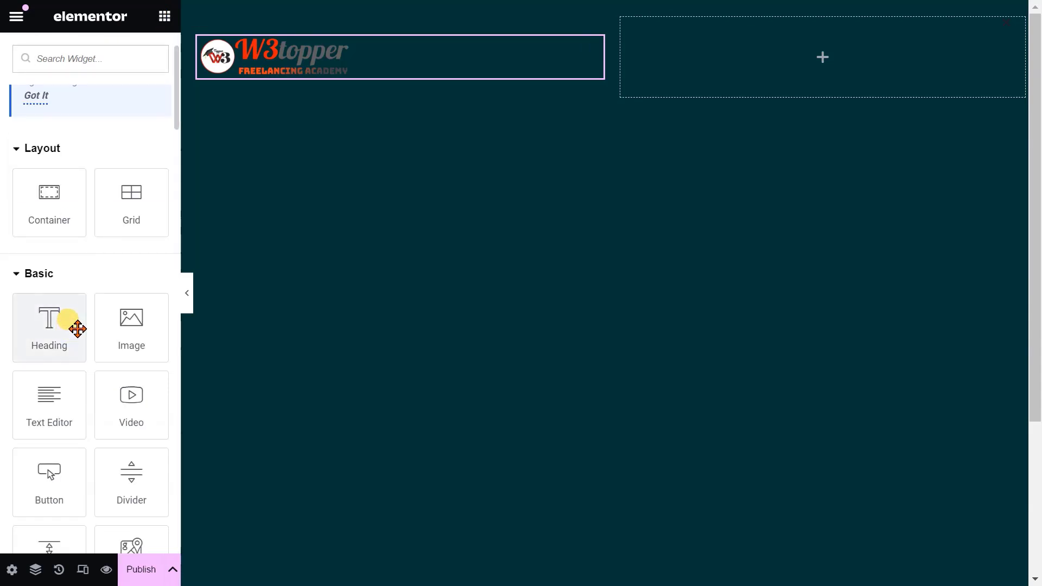
{"action": "scroll", "coordinate": [78, 329], "scroll_direction": "down", "scroll_amount": 2}
{"action": "left_click_drag", "start_coordinate": [49, 418], "coordinate": [853, 81]}
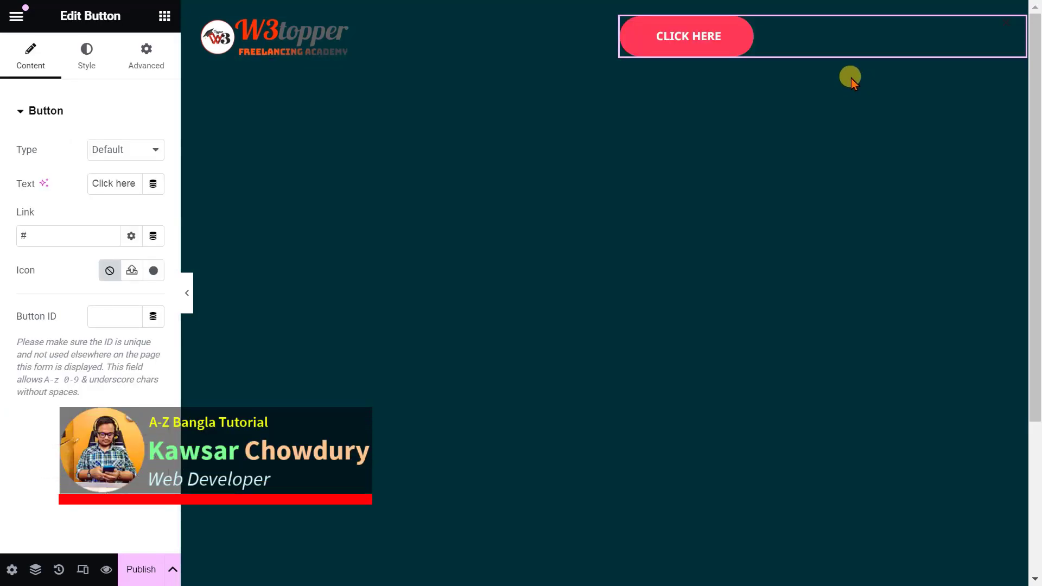
{"action": "left_click_drag", "start_coordinate": [138, 181], "coordinate": [78, 180]}
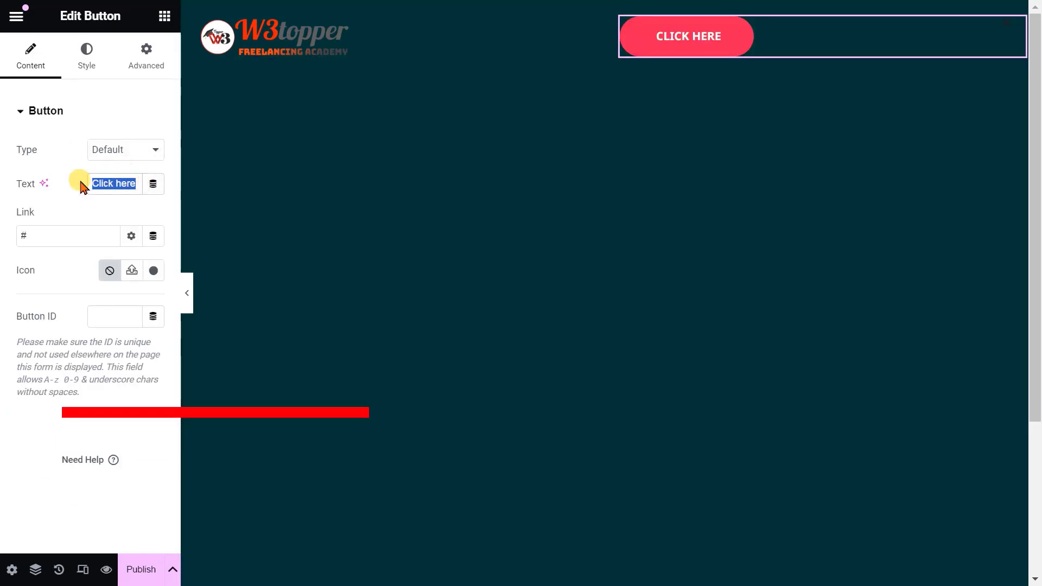
{"action": "key", "text": "BackSpace"}
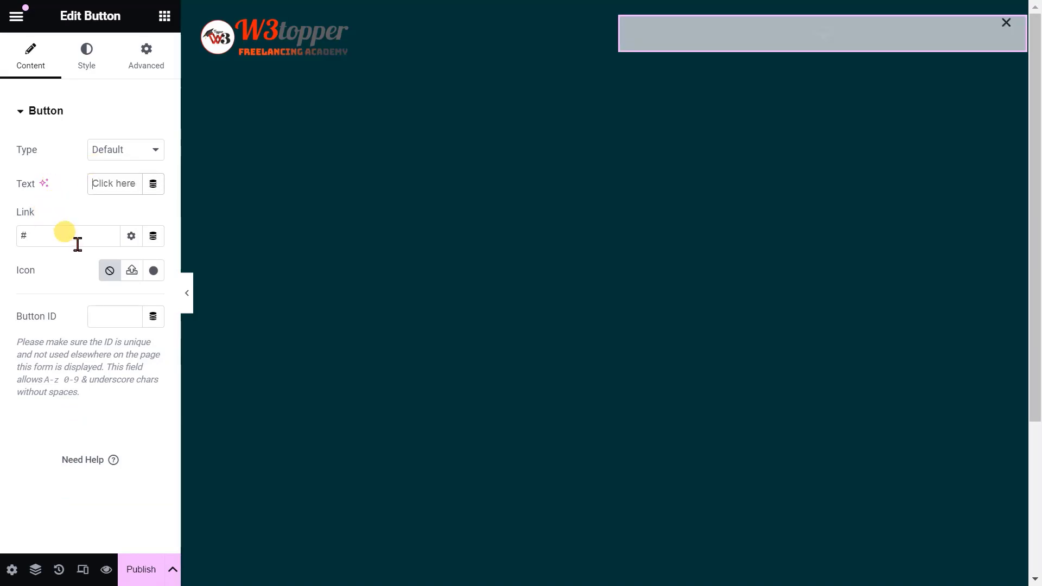
Set the button's icon to 11121451_fi_rr_cross_icon.svg from the media library
{"action": "left_click", "coordinate": [133, 275]}
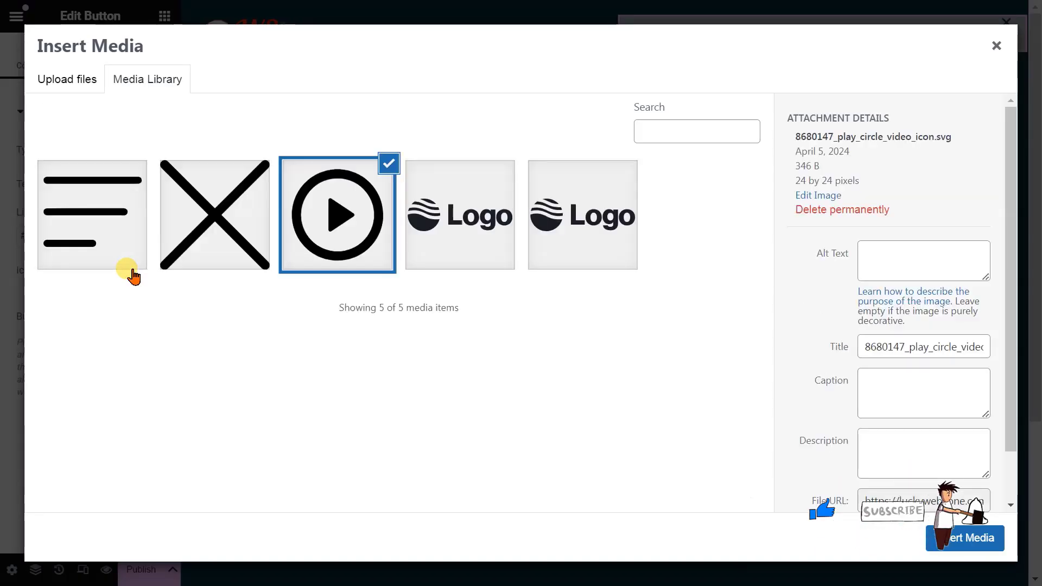
{"action": "left_click", "coordinate": [214, 243]}
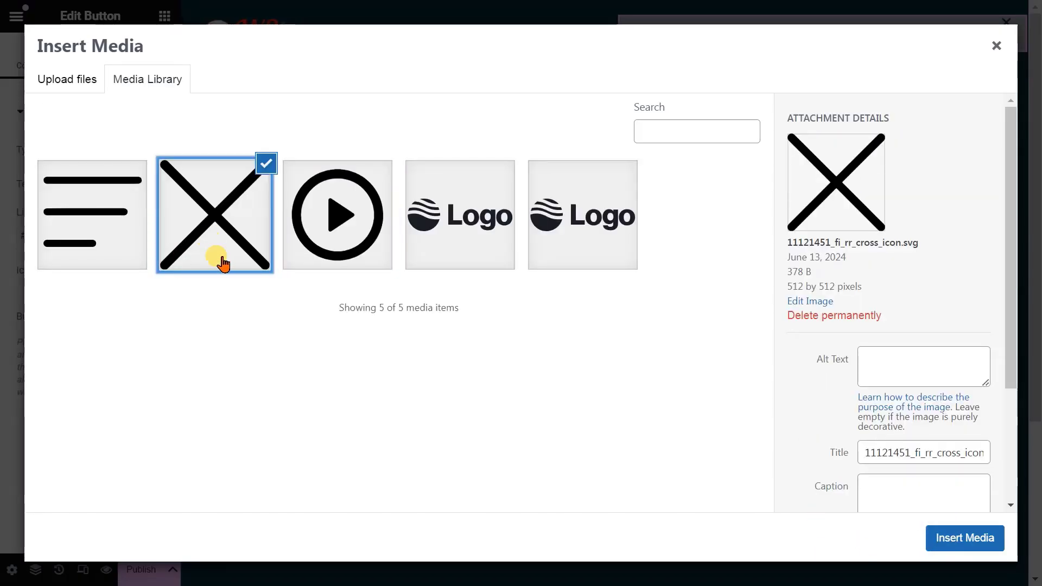
{"action": "left_click", "coordinate": [971, 538]}
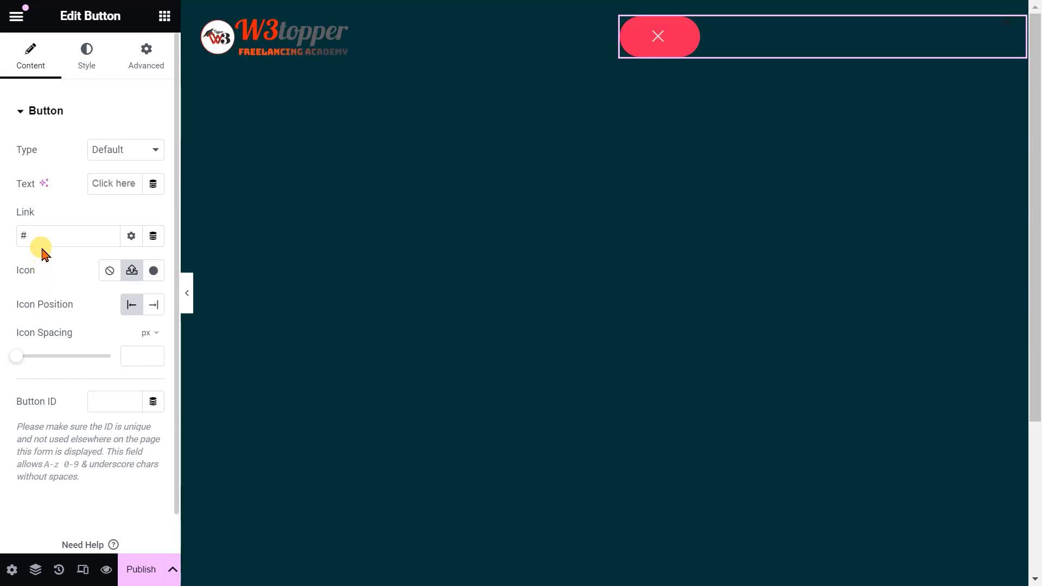
Set the cross button's border radius to 0 px on all corners and align the button right
{"action": "left_click", "coordinate": [91, 68]}
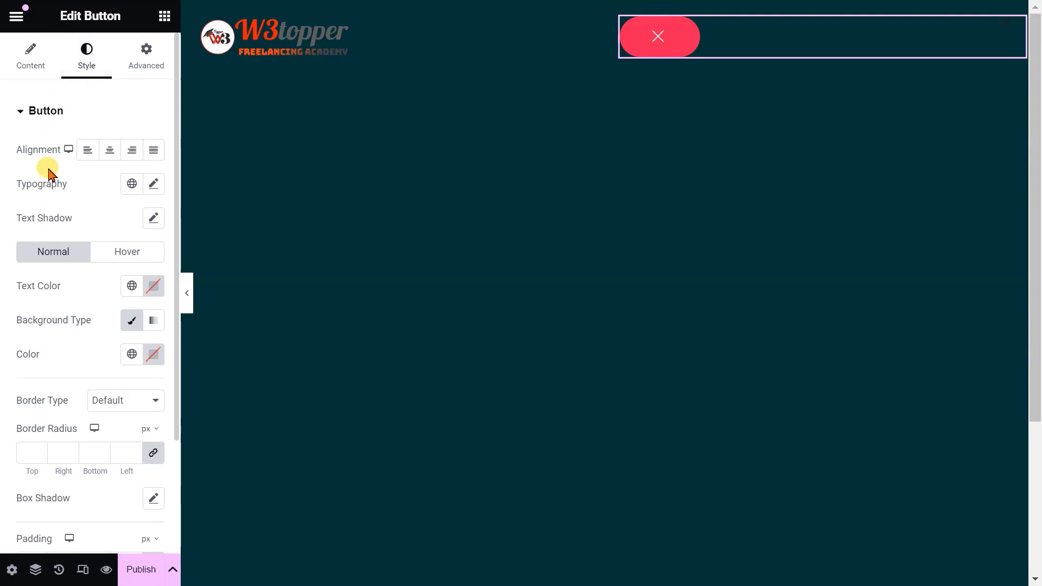
{"action": "scroll", "coordinate": [52, 258], "scroll_direction": "down", "scroll_amount": 2}
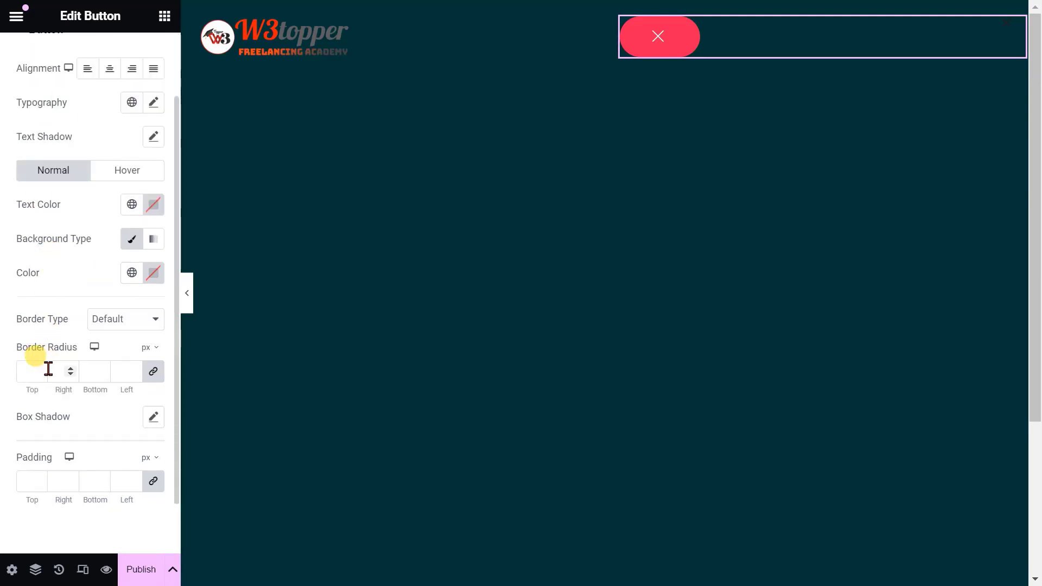
{"action": "left_click", "coordinate": [153, 372]}
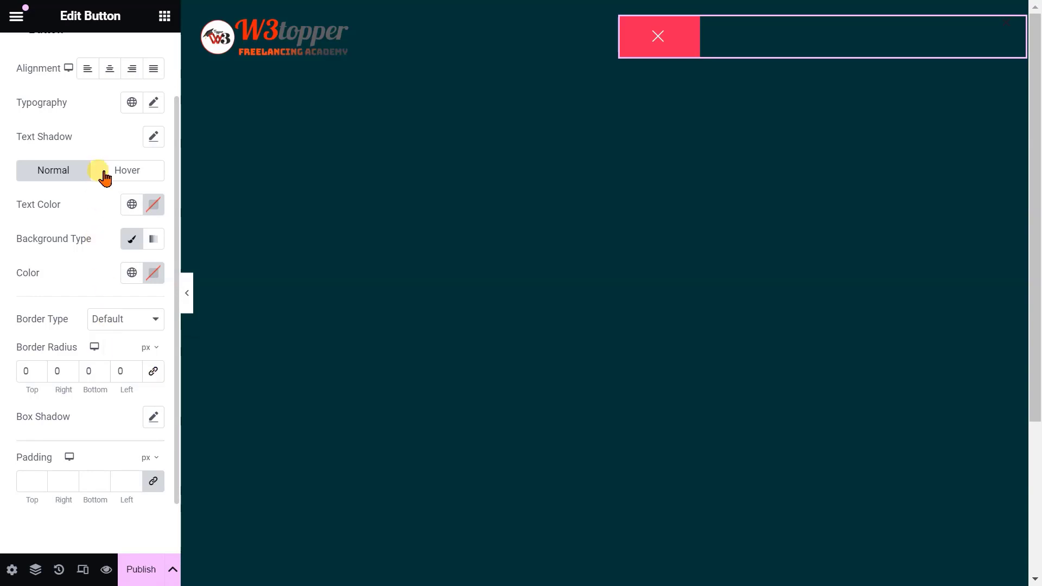
{"action": "scroll", "coordinate": [109, 171], "scroll_direction": "up", "scroll_amount": 2}
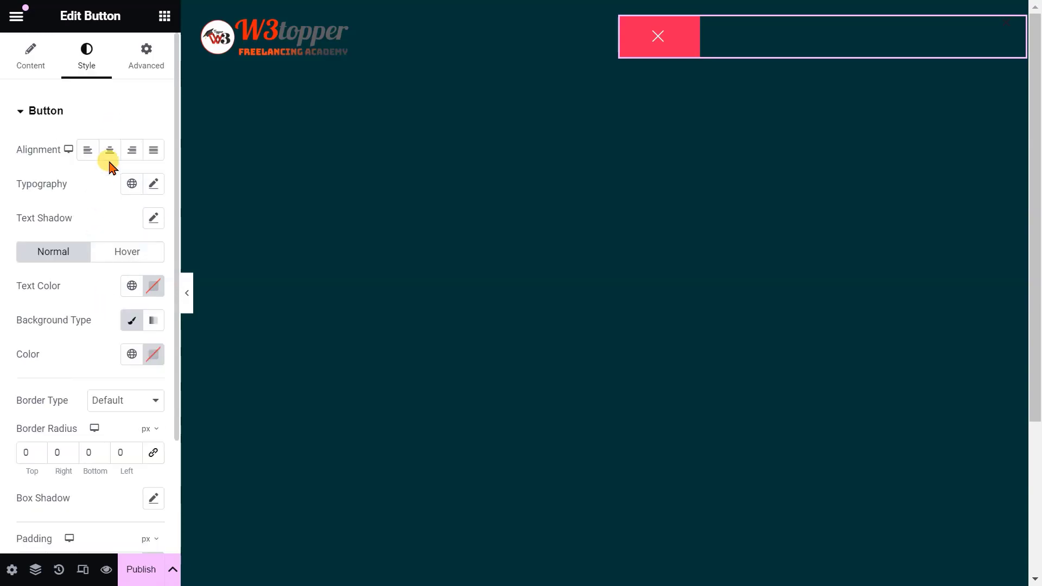
{"action": "left_click", "coordinate": [131, 150]}
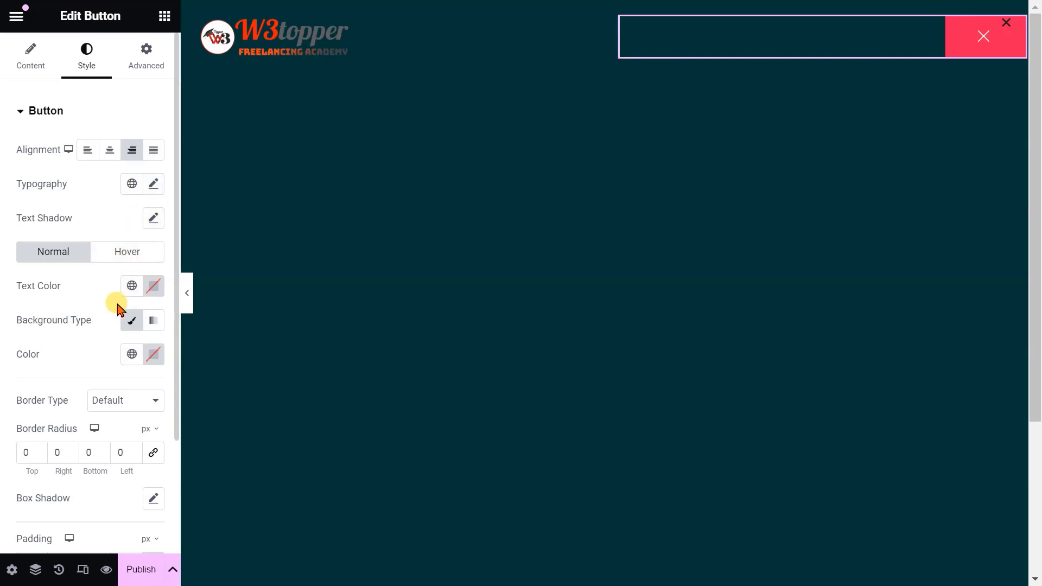
Set the cross button's normal background color to #FFFFFF
{"action": "scroll", "coordinate": [112, 304], "scroll_direction": "down", "scroll_amount": 3}
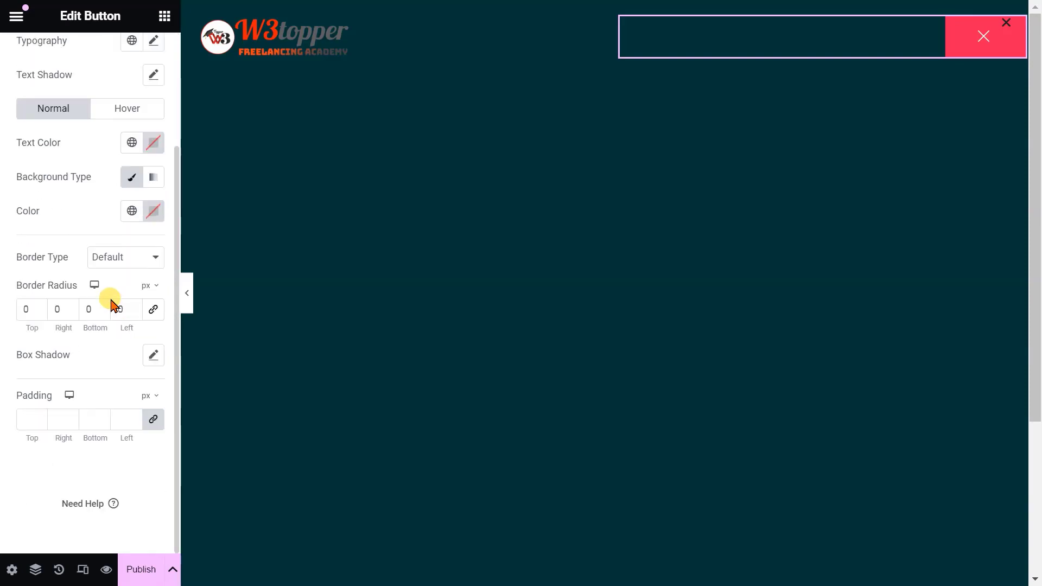
{"action": "scroll", "coordinate": [111, 304], "scroll_direction": "up", "scroll_amount": 2}
{"action": "scroll", "coordinate": [112, 303], "scroll_direction": "up", "scroll_amount": 1}
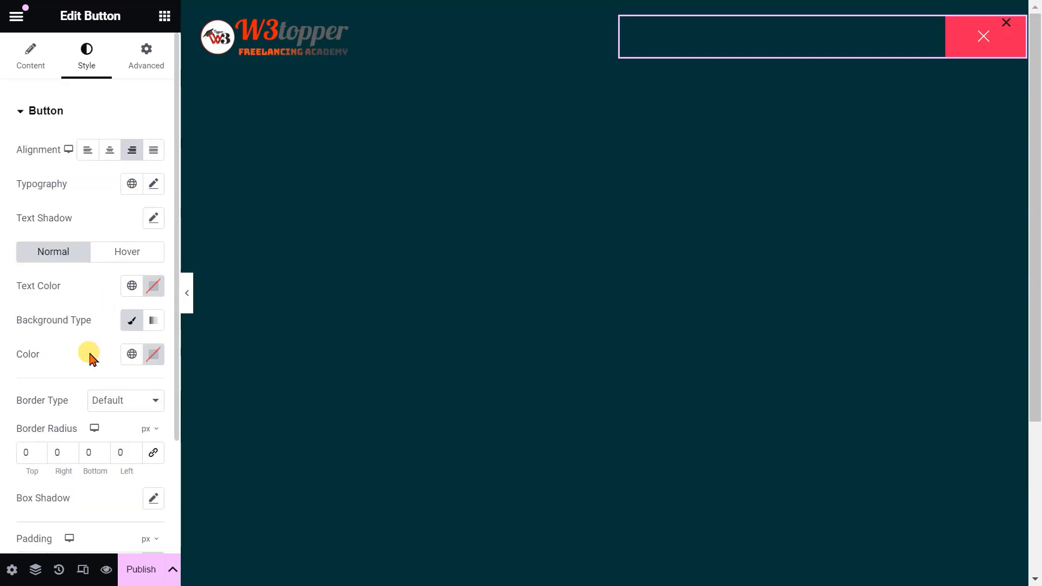
{"action": "left_click", "coordinate": [154, 357]}
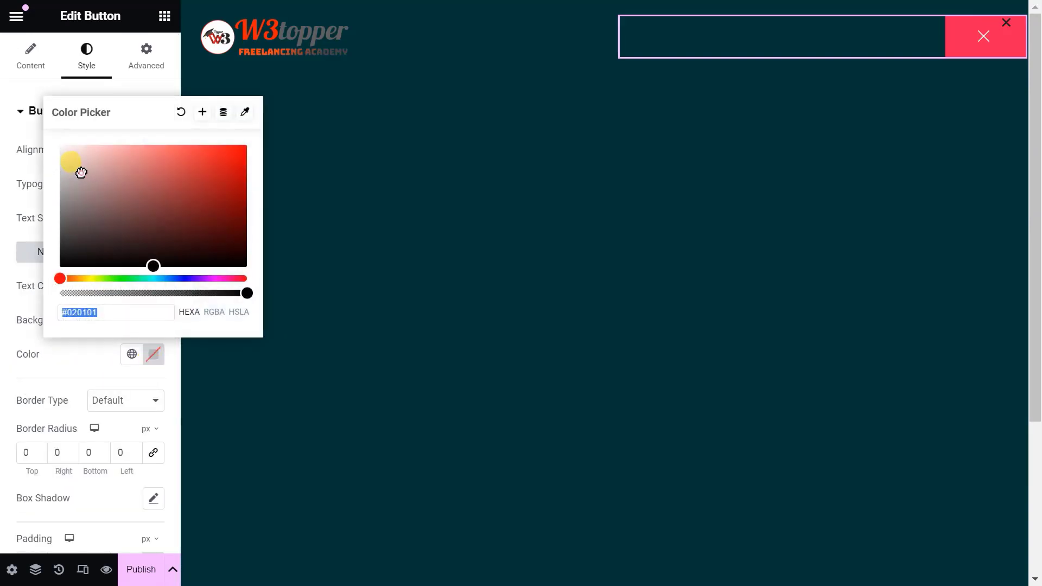
{"action": "left_click_drag", "start_coordinate": [79, 169], "coordinate": [43, 137]}
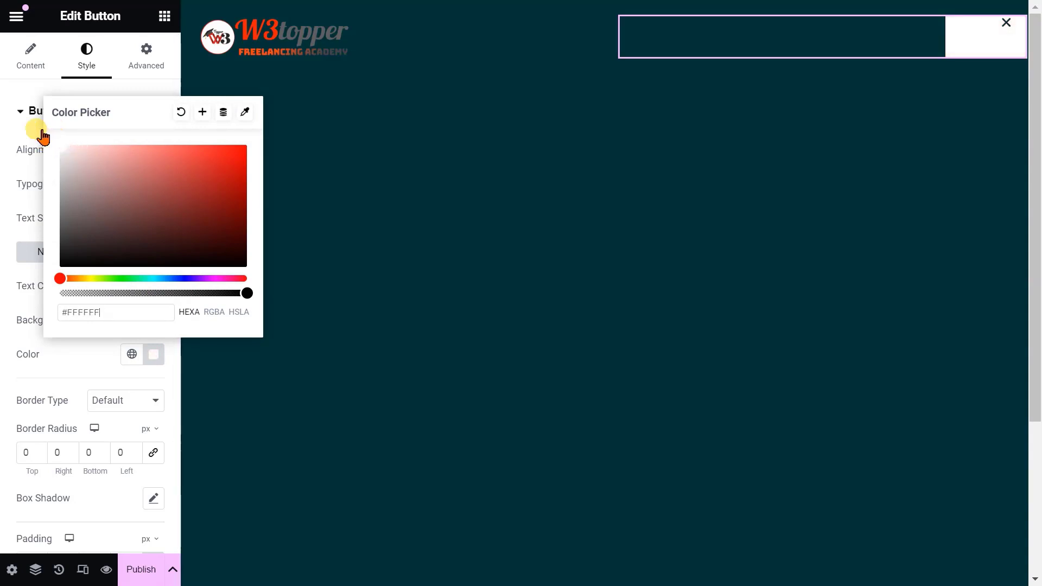
{"action": "left_click", "coordinate": [62, 351]}
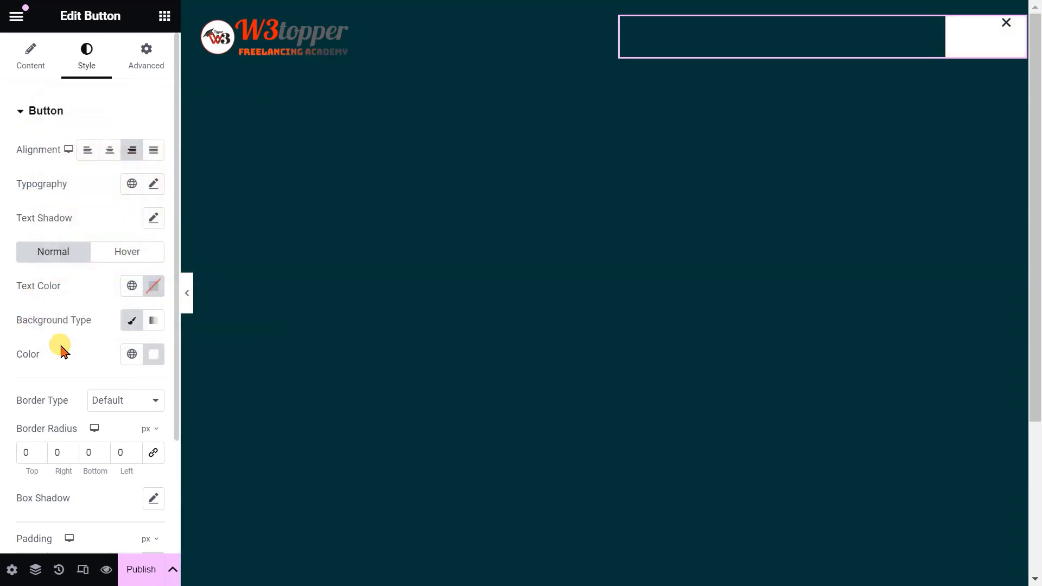
Set the cross button's text color to #000000 and enlarge its icon through the typography size
{"action": "left_click", "coordinate": [153, 285]}
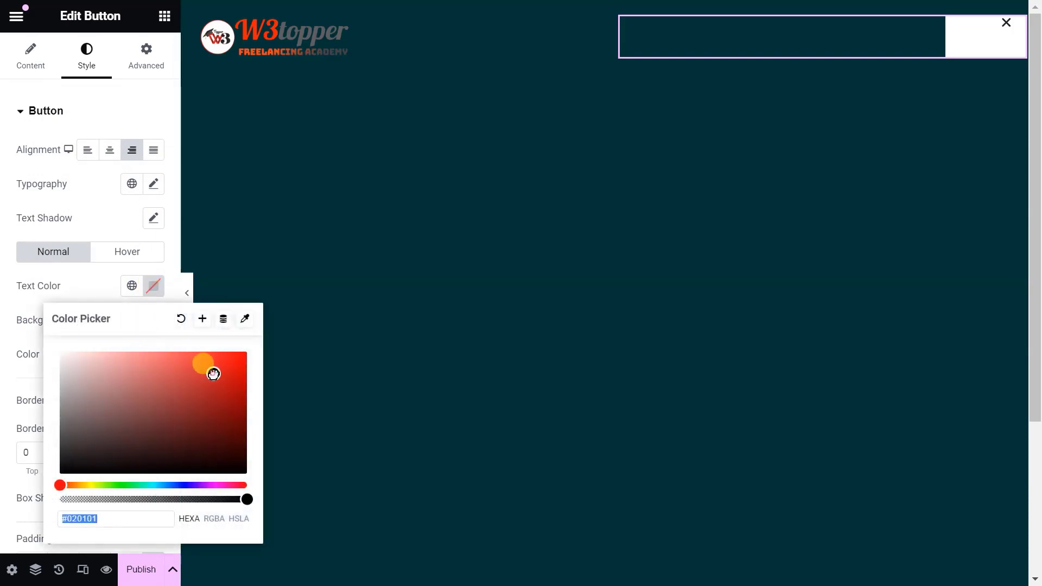
{"action": "left_click_drag", "start_coordinate": [213, 374], "coordinate": [39, 481]}
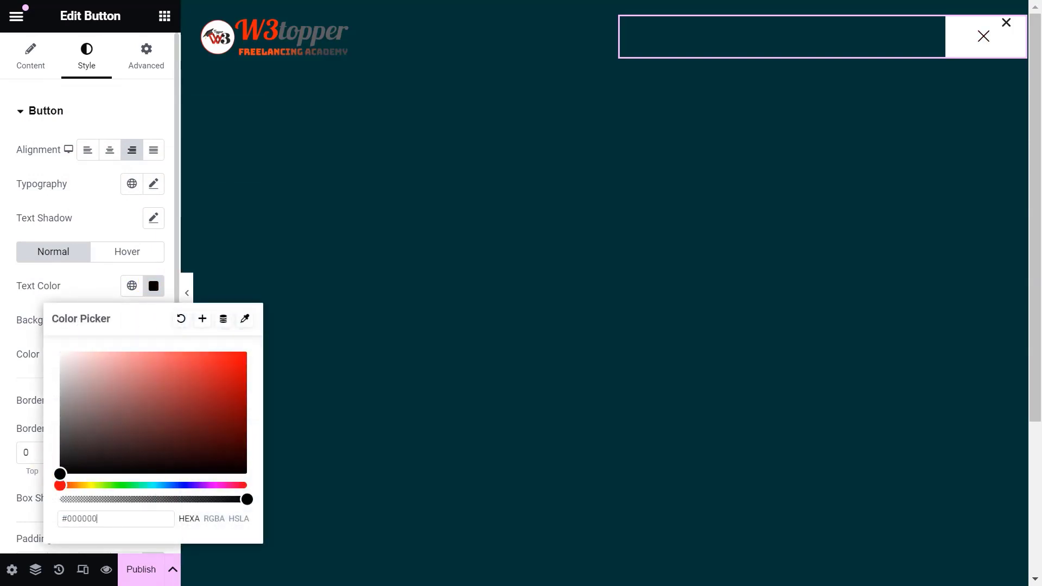
{"action": "left_click", "coordinate": [10, 358]}
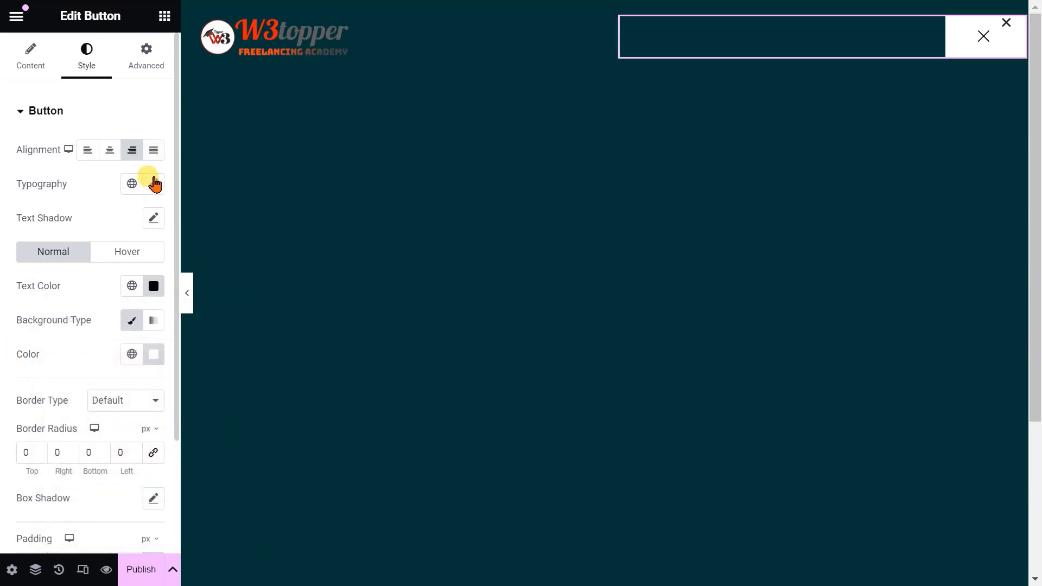
{"action": "left_click", "coordinate": [155, 185]}
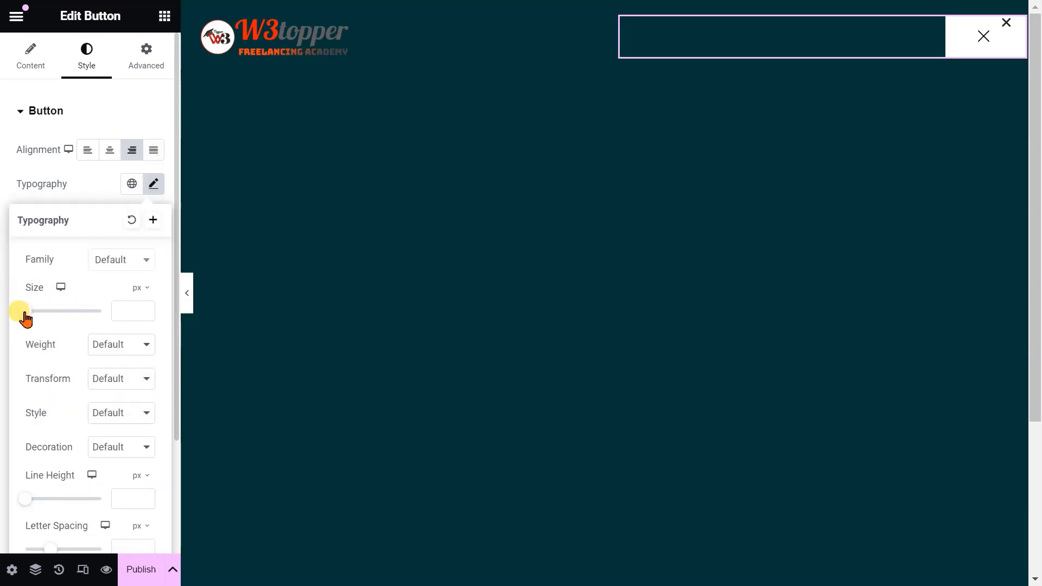
{"action": "left_click_drag", "start_coordinate": [28, 314], "coordinate": [47, 311]}
{"action": "left_click", "coordinate": [96, 197]}
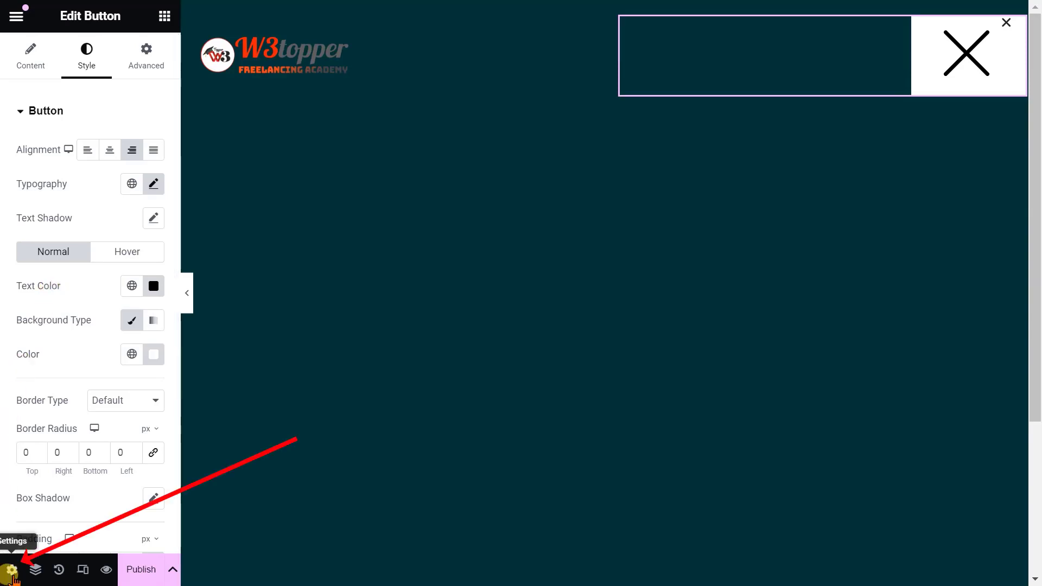
Hide the popup's default close button in the popup's layout settings
{"action": "left_click", "coordinate": [12, 570]}
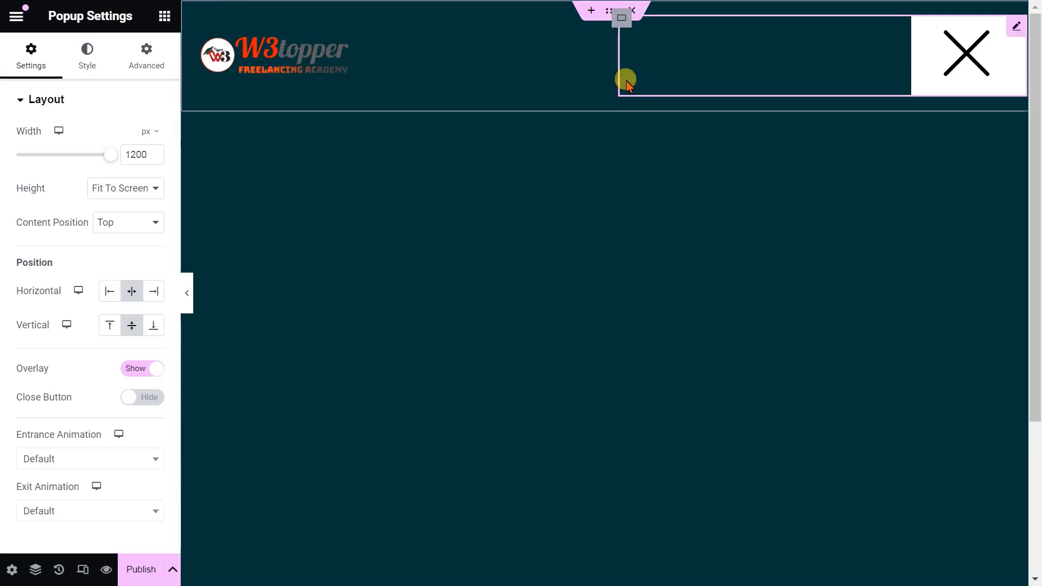
Duplicate the header container and delete the logo image and the cross button from the copy
{"action": "right_click", "coordinate": [608, 17]}
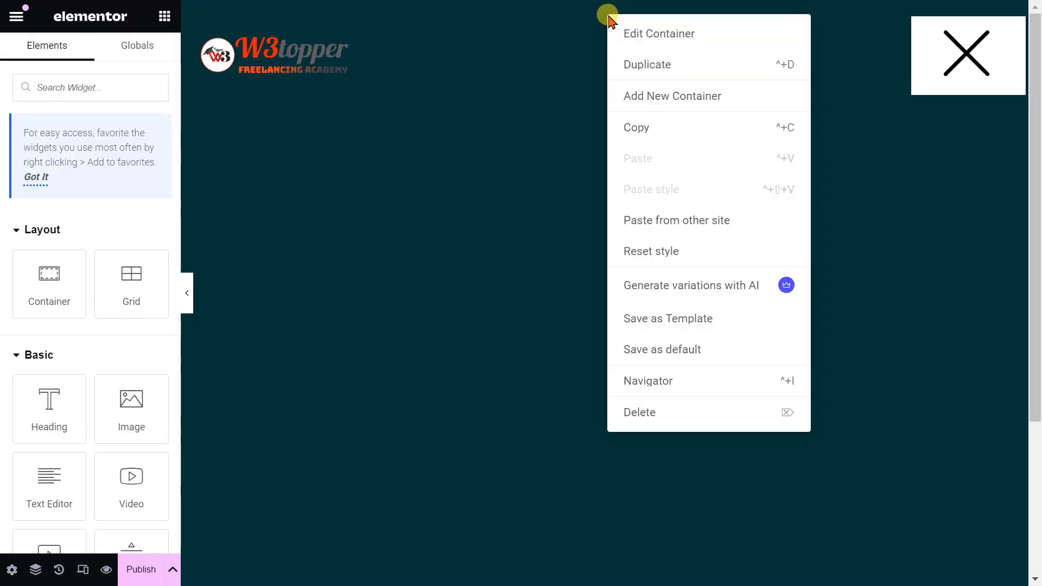
{"action": "left_click", "coordinate": [653, 70]}
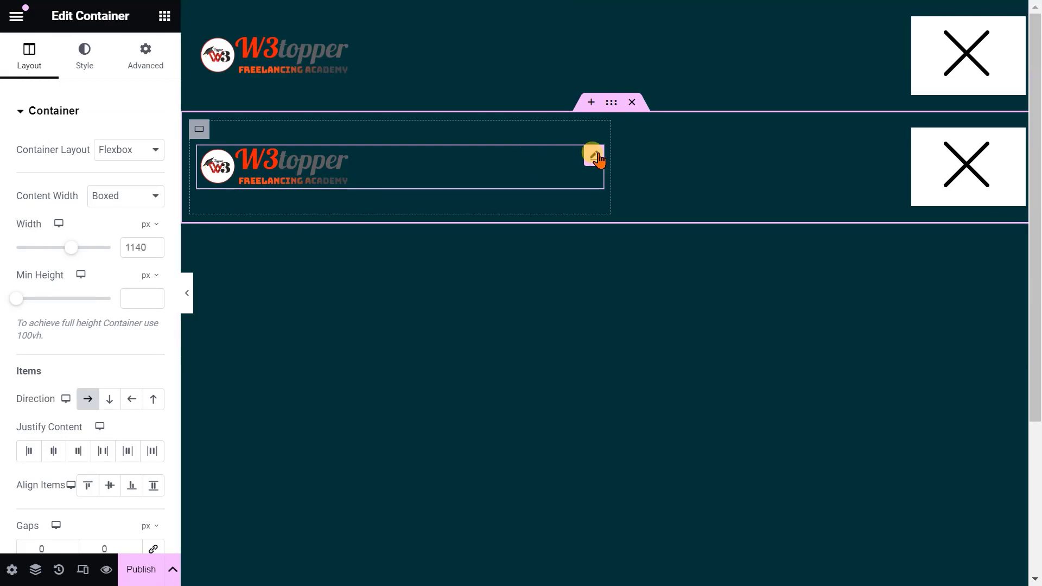
{"action": "right_click", "coordinate": [594, 159]}
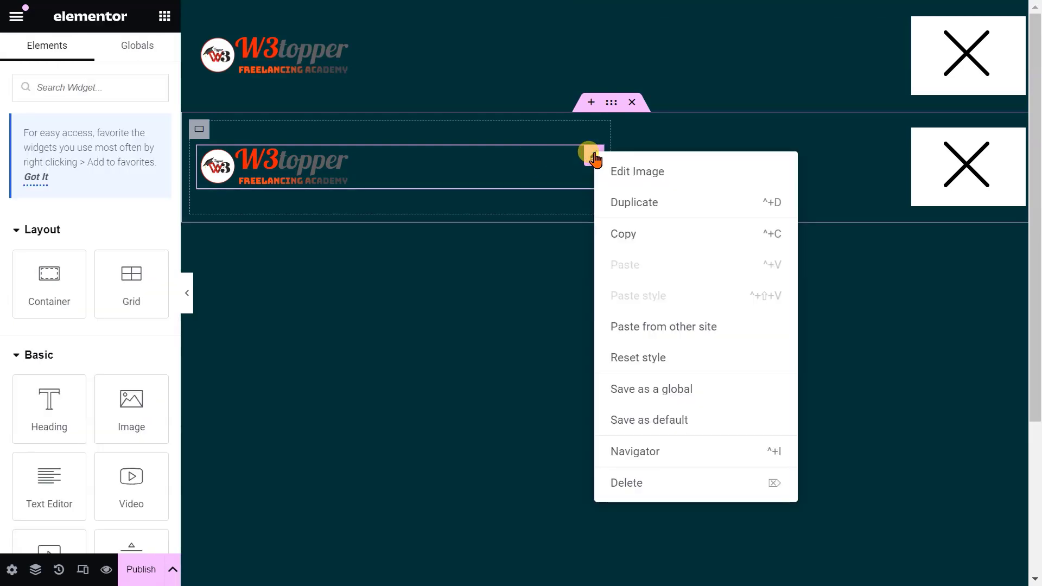
{"action": "left_click", "coordinate": [619, 479]}
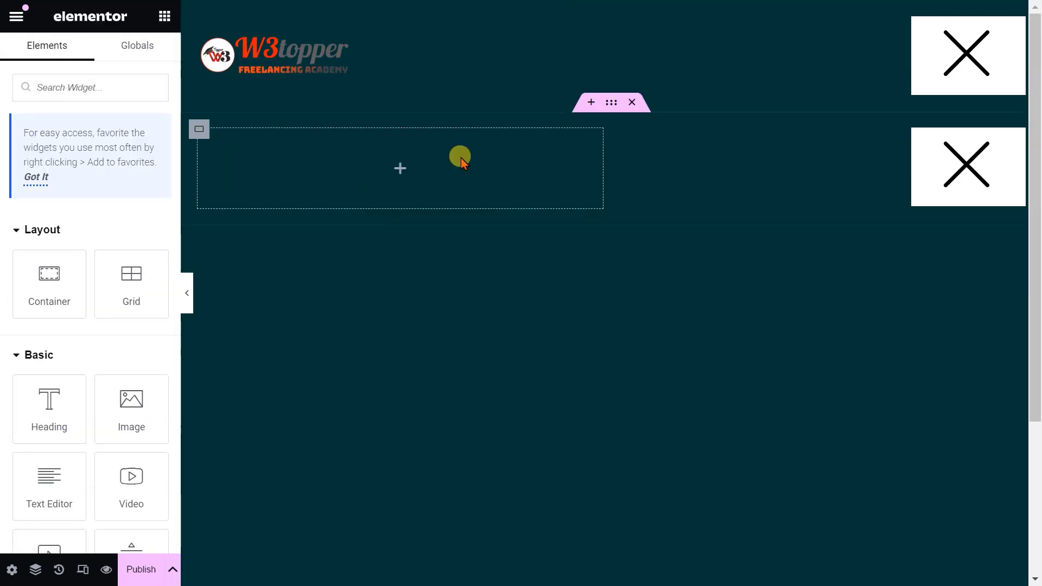
{"action": "right_click", "coordinate": [848, 138]}
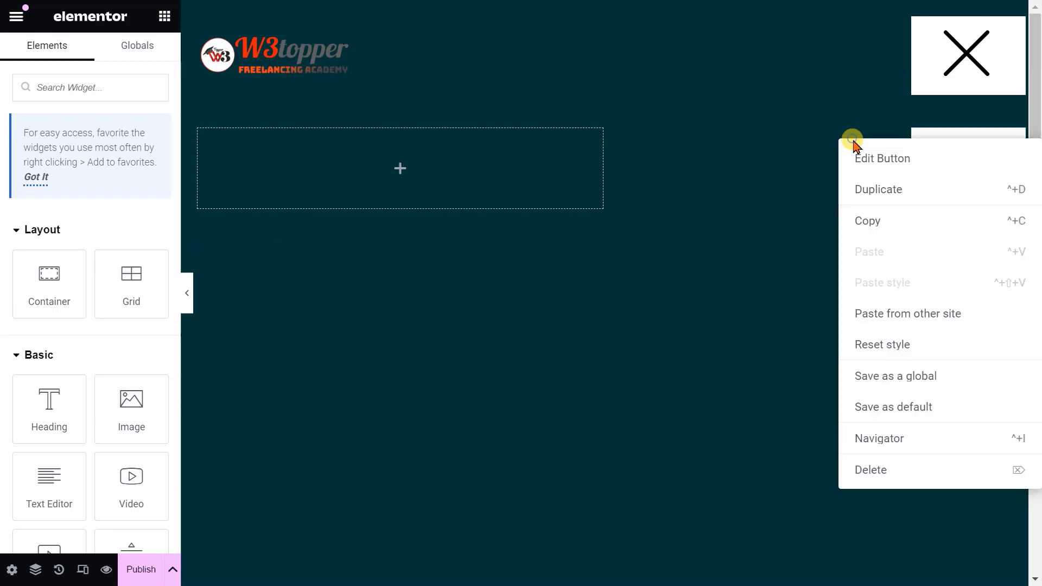
{"action": "left_click", "coordinate": [886, 477]}
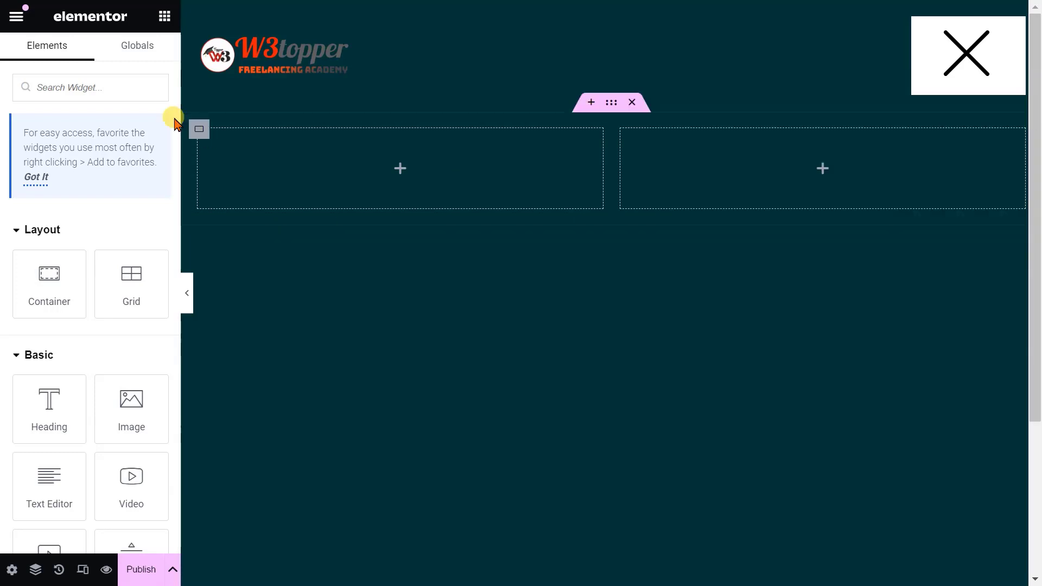
Add a Heading widget to the empty left column with the title "We Make<br> Freelancer"
{"action": "left_click_drag", "start_coordinate": [49, 410], "coordinate": [380, 177]}
{"action": "triple_click", "coordinate": [268, 182]}
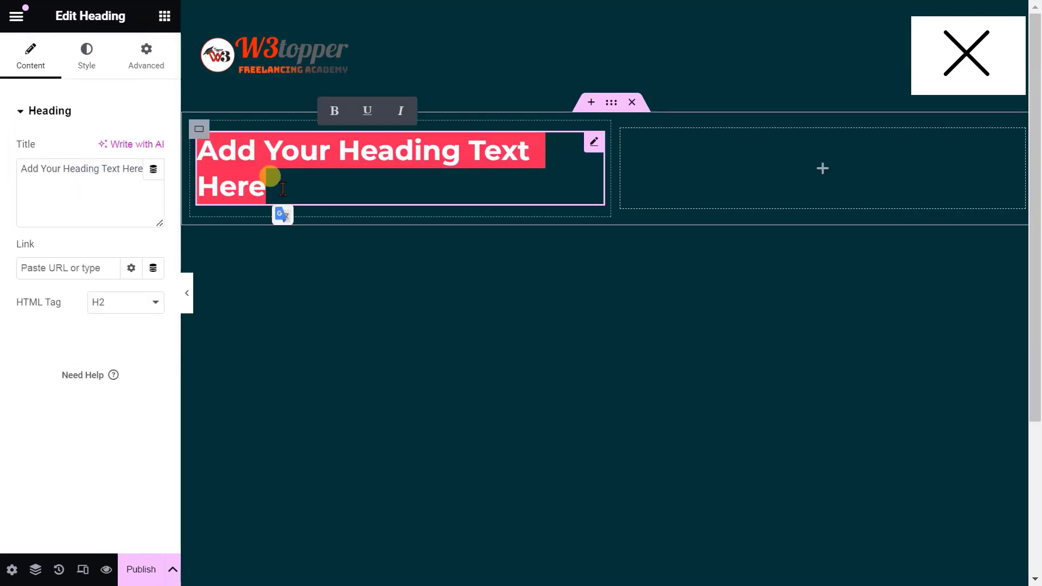
{"action": "type", "text": "We Make<br> Freelancer"}
{"action": "left_click", "coordinate": [61, 169]}
{"action": "type", "text": "<br>"}
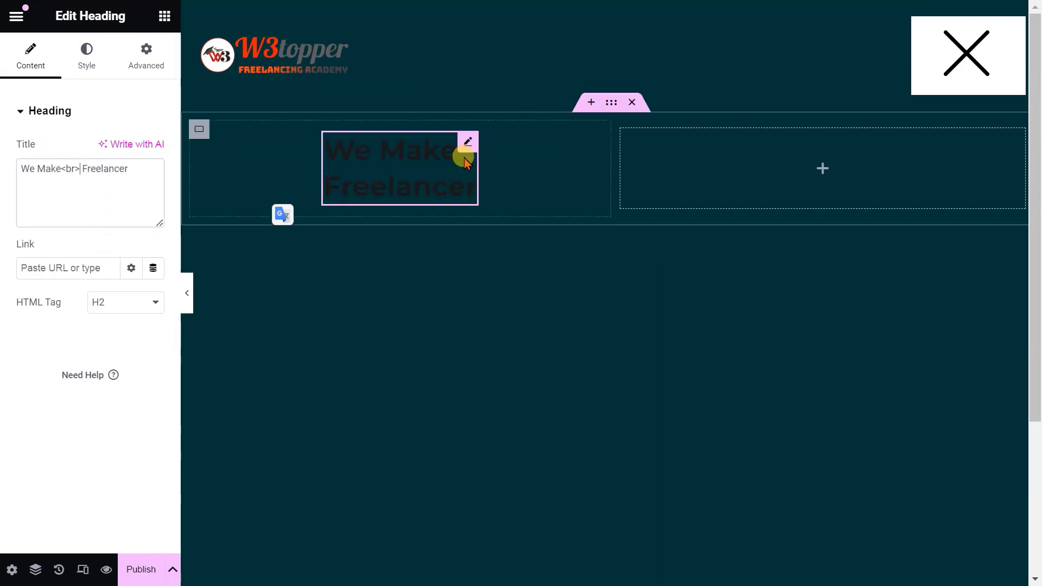
Align the heading left, and set its column container to Justify Content center and Align Items start
{"action": "left_click", "coordinate": [81, 57]}
{"action": "left_click", "coordinate": [88, 149]}
{"action": "left_click", "coordinate": [199, 130]}
{"action": "left_click", "coordinate": [28, 451]}
{"action": "left_click", "coordinate": [53, 451]}
{"action": "left_click", "coordinate": [88, 486]}
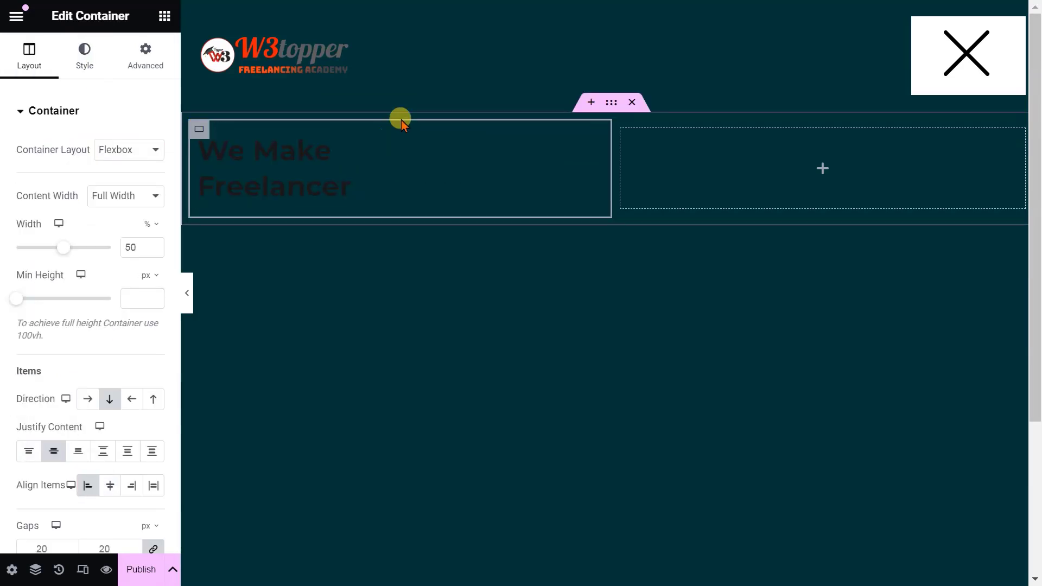
Set the "We Make Freelancer" heading's text color to white
{"action": "left_click", "coordinate": [271, 169]}
{"action": "left_click", "coordinate": [153, 184]}
{"action": "left_click_drag", "start_coordinate": [207, 251], "coordinate": [59, 249]}
Set the heading's typography to Playfair Display with a larger size and a lighter weight
{"action": "left_click", "coordinate": [154, 218]}
{"action": "left_click", "coordinate": [121, 293]}
{"action": "left_click", "coordinate": [111, 359]}
{"action": "left_click", "coordinate": [121, 293]}
{"action": "type", "text": "playf"}
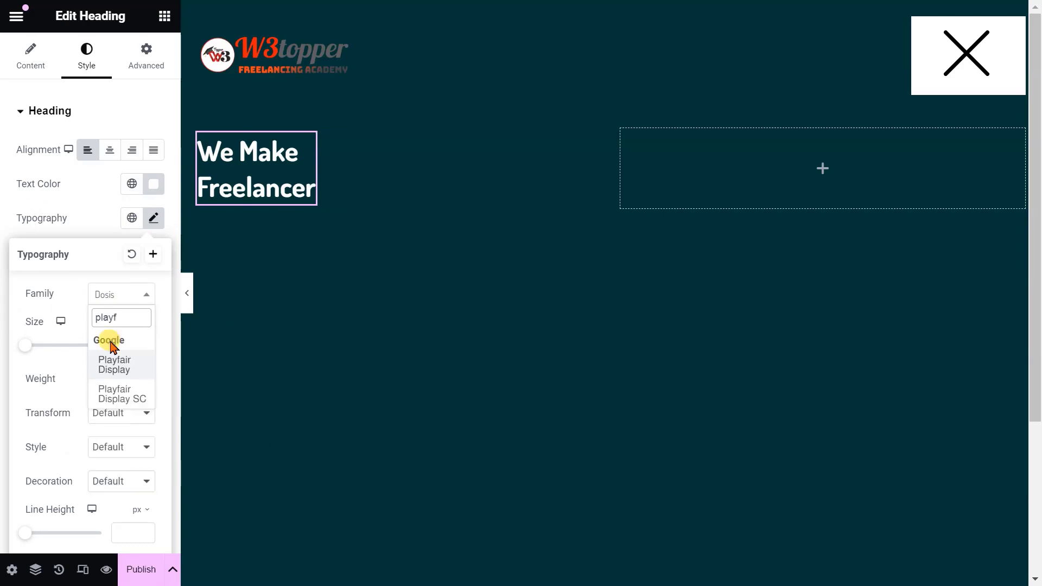
{"action": "left_click", "coordinate": [113, 364]}
{"action": "left_click_drag", "start_coordinate": [25, 345], "coordinate": [48, 345]}
{"action": "left_click", "coordinate": [121, 378]}
{"action": "left_click", "coordinate": [116, 554]}
Add a Text Editor widget below the heading and replace its text with the corporate office address and contact numbers
{"action": "left_click", "coordinate": [164, 16]}
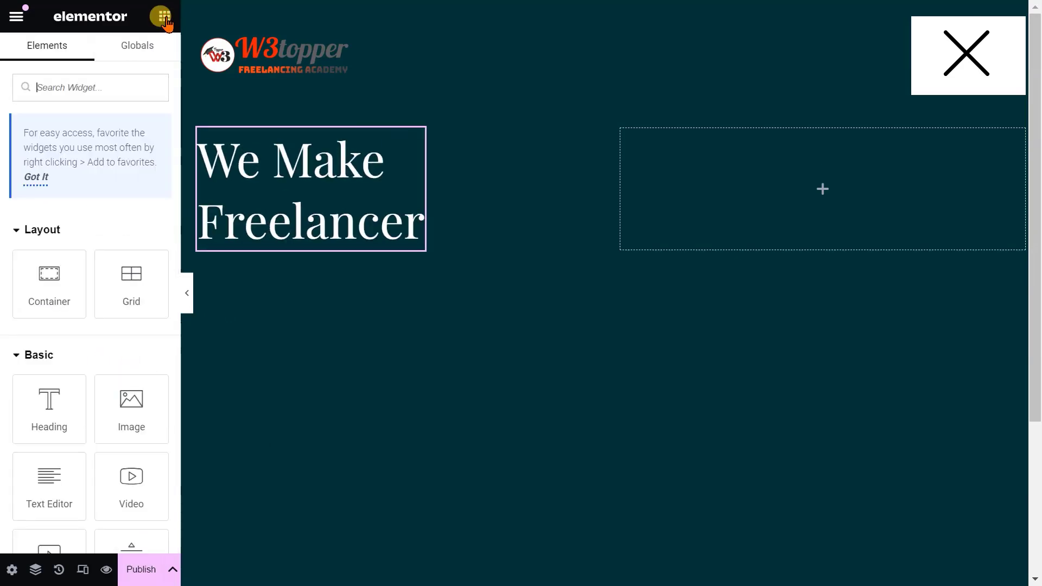
{"action": "left_click_drag", "start_coordinate": [49, 486], "coordinate": [342, 251]}
{"action": "left_click", "coordinate": [105, 326]}
{"action": "key", "text": "ctrl+a"}
{"action": "key", "text": "ctrl+v"}
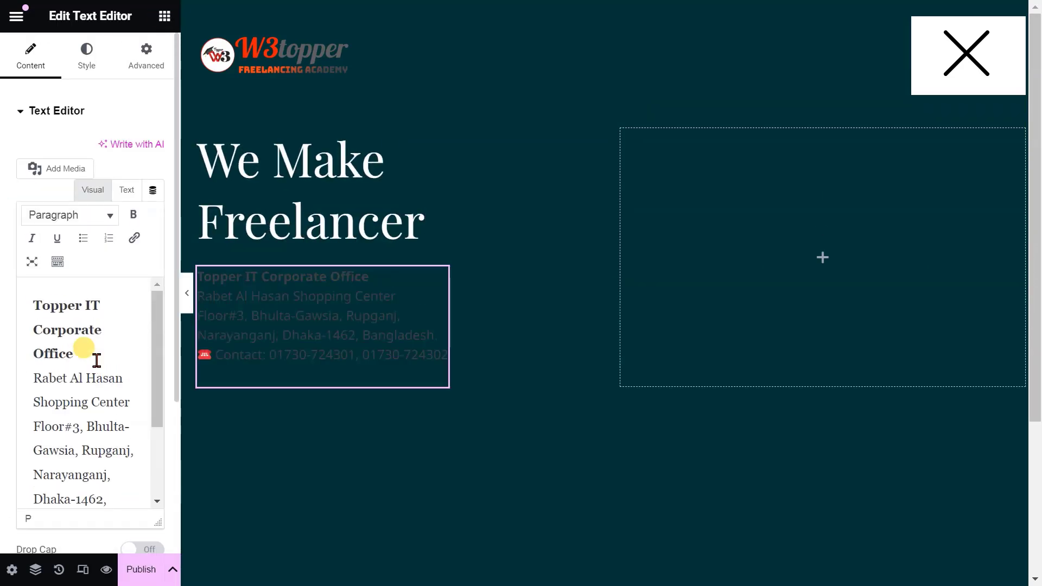
Color the "Topper IT Corporate Office" line red in the text editor
{"action": "left_click_drag", "start_coordinate": [99, 356], "coordinate": [102, 279]}
{"action": "left_click", "coordinate": [57, 262]}
{"action": "left_click", "coordinate": [102, 290]}
{"action": "left_click", "coordinate": [35, 345]}
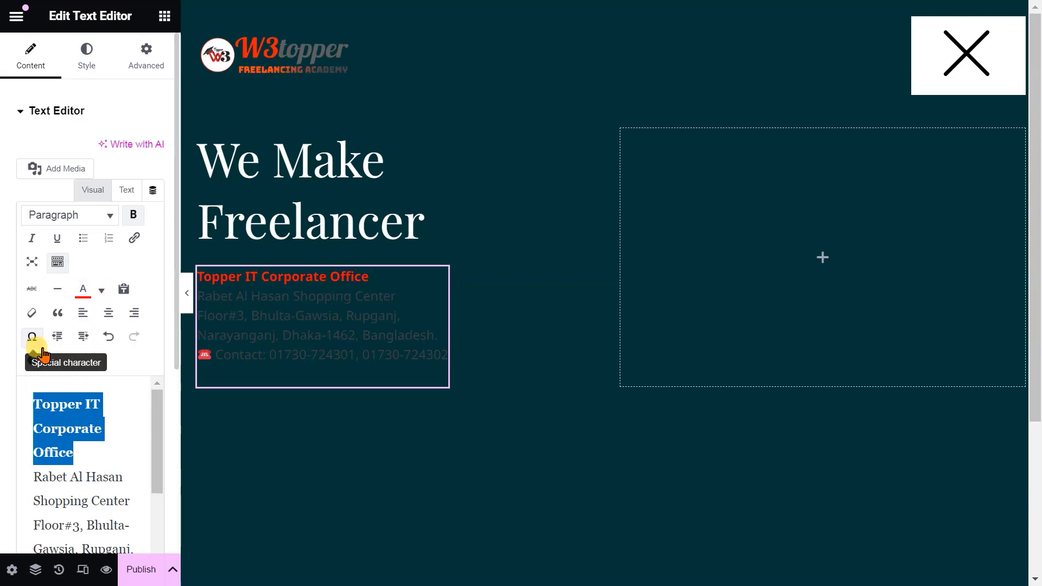
Add a Social Icons widget between the heading and the office address text
{"action": "left_click", "coordinate": [164, 17]}
{"action": "type", "text": "social"}
{"action": "left_click_drag", "start_coordinate": [49, 245], "coordinate": [349, 256]}
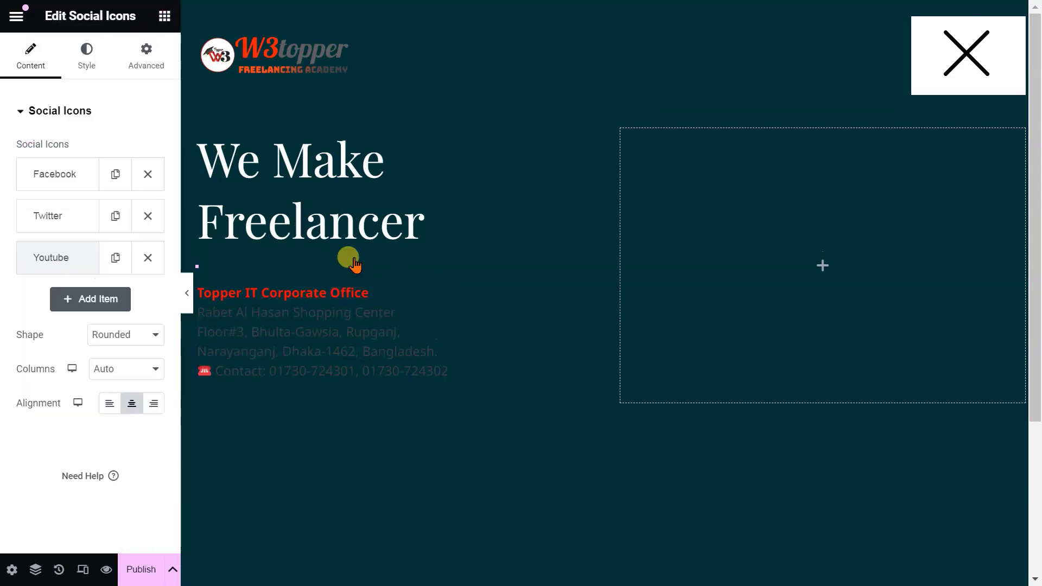
Give the social icons a custom color with the transparent primary color #FFFFFF00
{"action": "left_click", "coordinate": [87, 56]}
{"action": "left_click", "coordinate": [136, 152]}
{"action": "left_click", "coordinate": [119, 176]}
{"action": "left_click", "coordinate": [153, 184]}
{"action": "left_click_drag", "start_coordinate": [243, 397], "coordinate": [35, 404]}
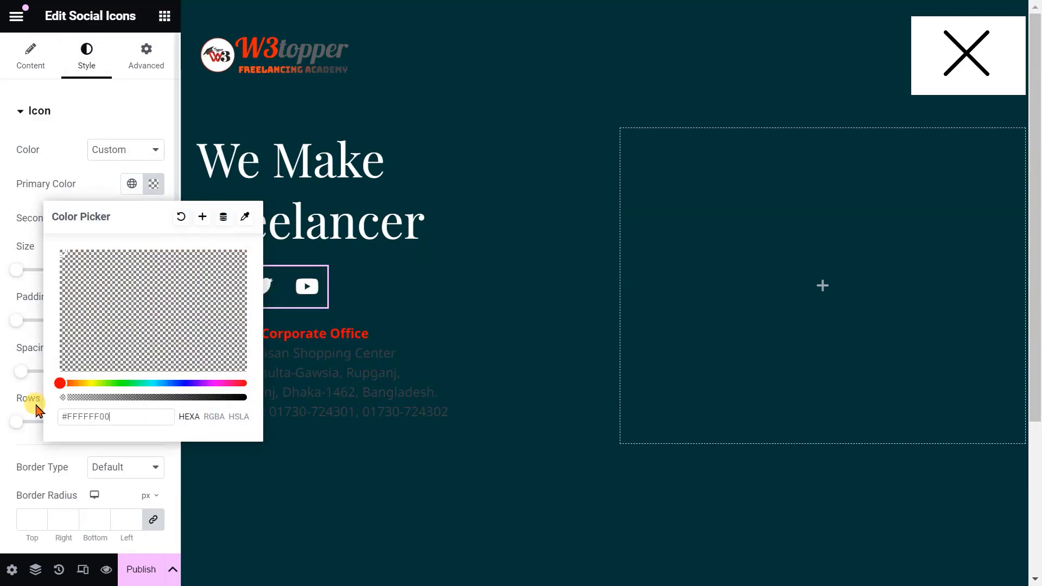
{"action": "left_click", "coordinate": [6, 198]}
Color the address and contact lines below the office title white in the text editor
{"action": "left_click", "coordinate": [319, 431]}
{"action": "scroll", "coordinate": [81, 326], "scroll_direction": "down", "scroll_amount": 3}
{"action": "left_click_drag", "start_coordinate": [34, 234], "coordinate": [123, 309]}
{"action": "scroll", "coordinate": [120, 293], "scroll_direction": "up", "scroll_amount": 2}
{"action": "left_click", "coordinate": [102, 207]}
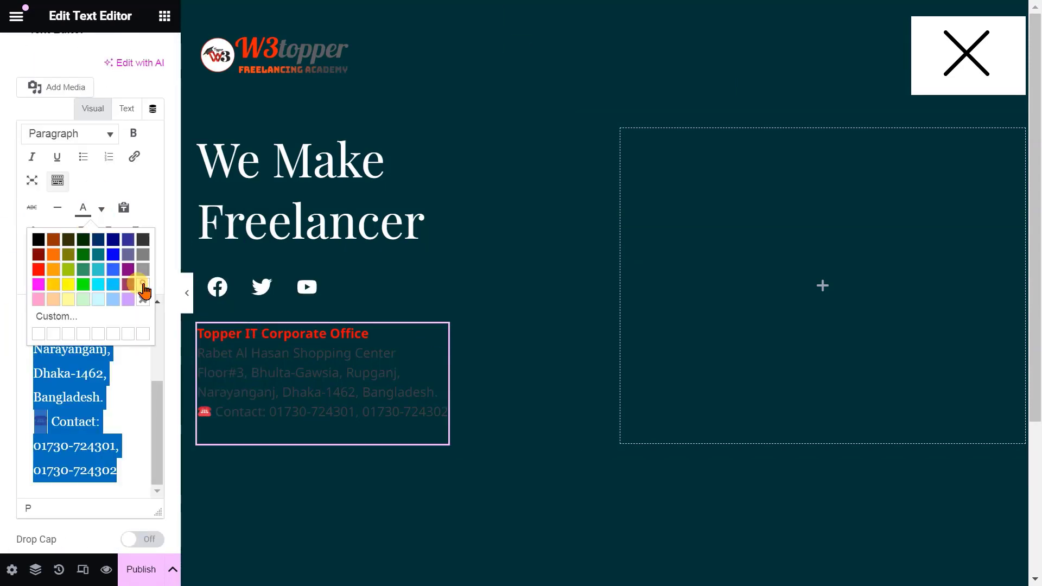
{"action": "left_click", "coordinate": [143, 296]}
{"action": "left_click", "coordinate": [26, 318]}
{"action": "scroll", "coordinate": [59, 244], "scroll_direction": "up", "scroll_amount": 2}
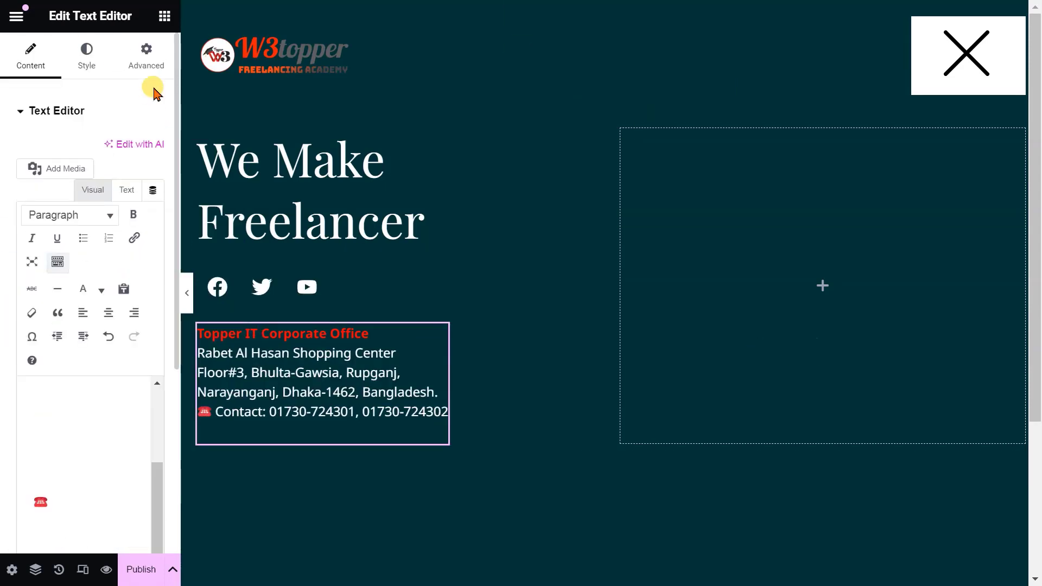
Search the widgets for "Menu" and add a WordPress Menu widget to the empty container beside the heading
{"action": "left_click", "coordinate": [164, 15]}
{"action": "scroll", "coordinate": [54, 294], "scroll_direction": "down", "scroll_amount": 3}
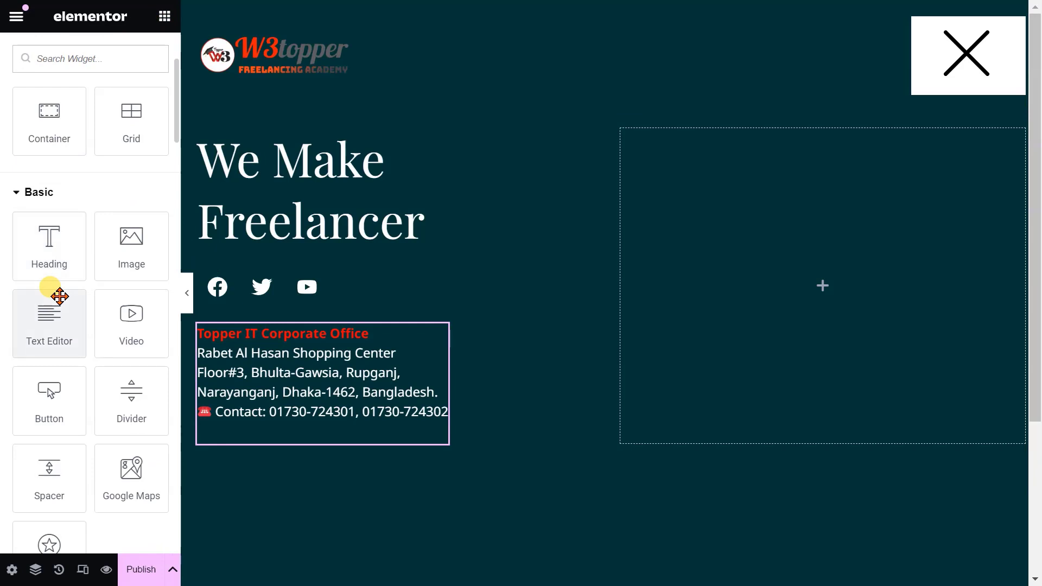
{"action": "scroll", "coordinate": [59, 296], "scroll_direction": "up", "scroll_amount": 3}
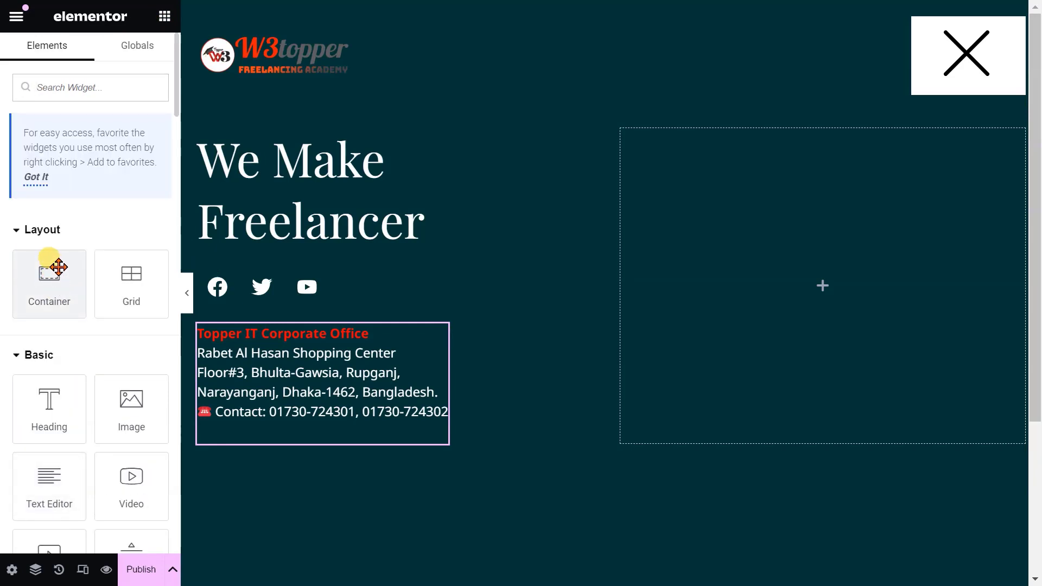
{"action": "type", "text": "Menu"}
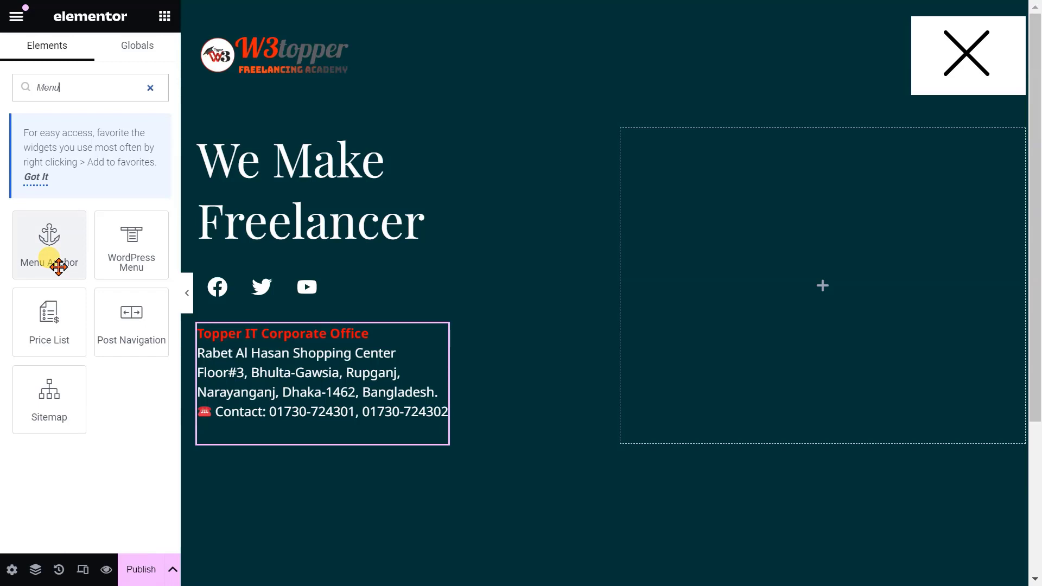
{"action": "left_click_drag", "start_coordinate": [122, 244], "coordinate": [825, 284]}
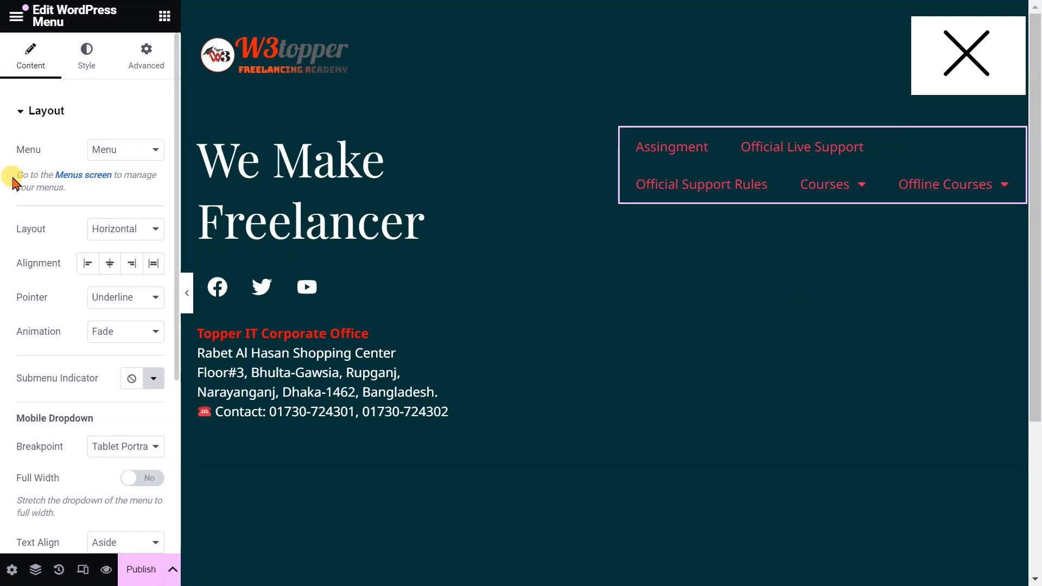
Set the WordPress Menu's layout to Dropdown and its toggle button to None, keeping "Menu" as the source menu
{"action": "left_click", "coordinate": [156, 153]}
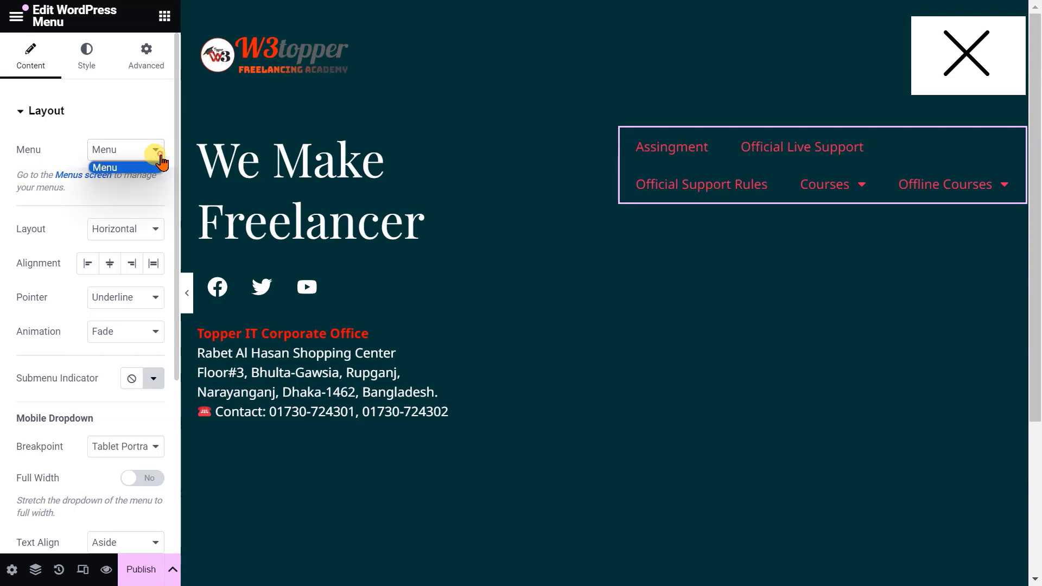
{"action": "left_click", "coordinate": [155, 162]}
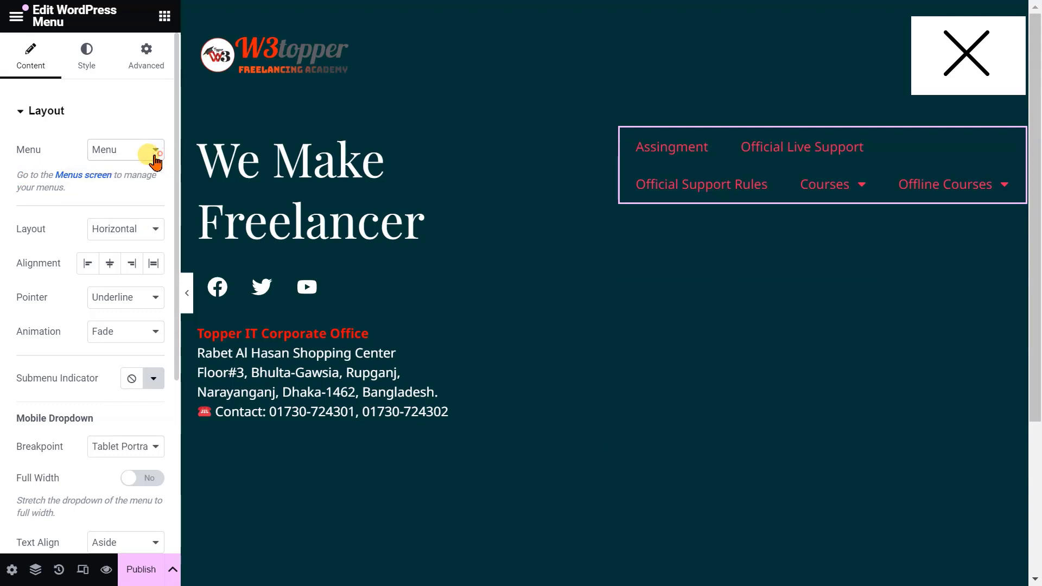
{"action": "left_click", "coordinate": [151, 230]}
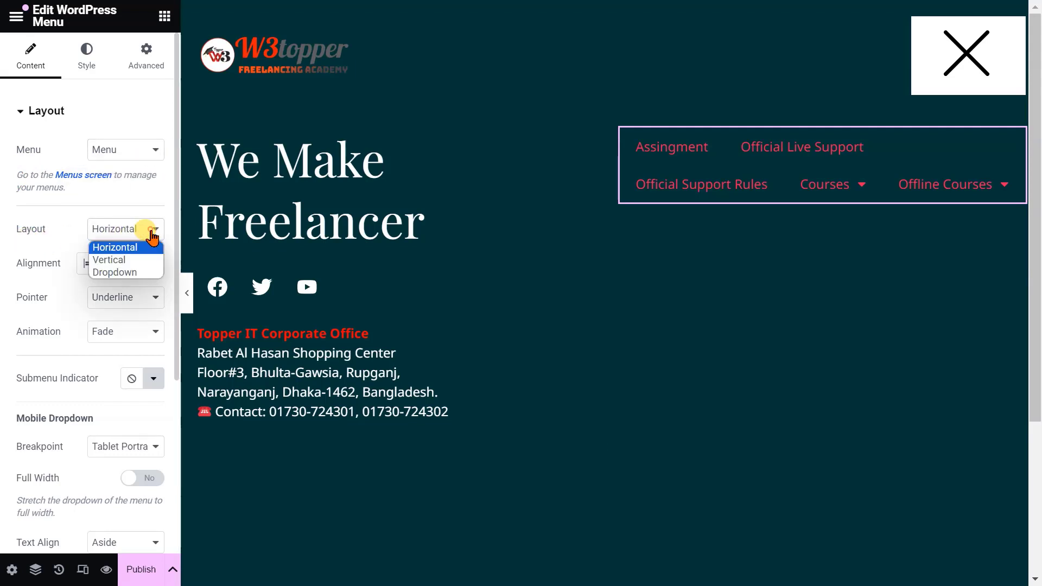
{"action": "left_click", "coordinate": [140, 272]}
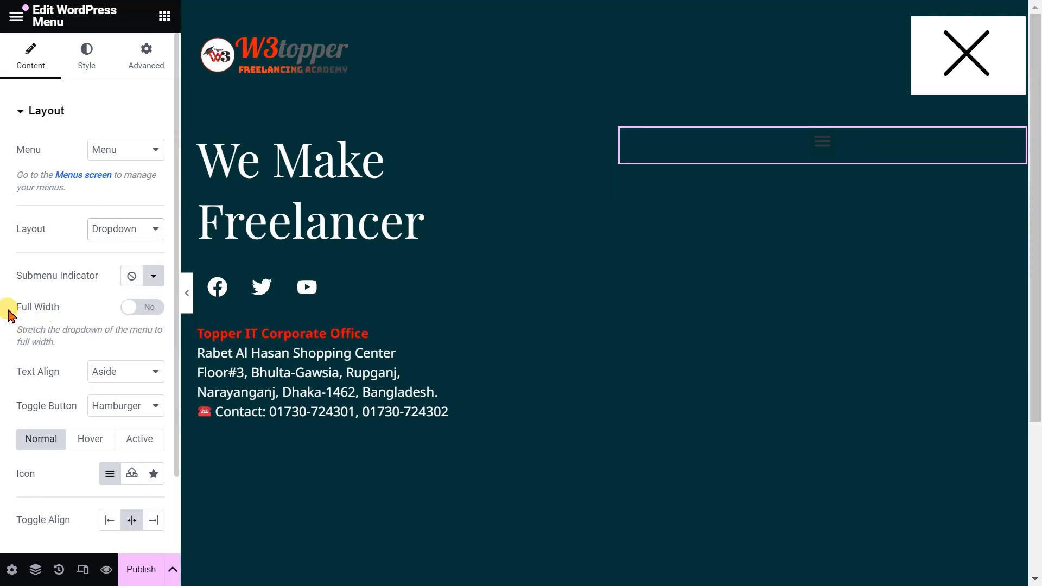
{"action": "scroll", "coordinate": [58, 293], "scroll_direction": "down", "scroll_amount": 2}
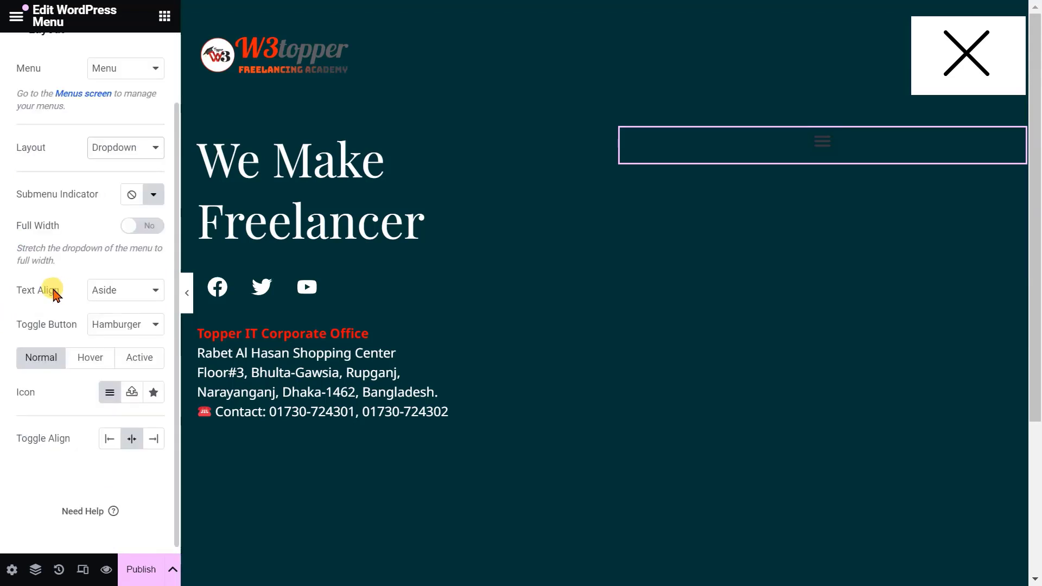
{"action": "left_click", "coordinate": [140, 326]}
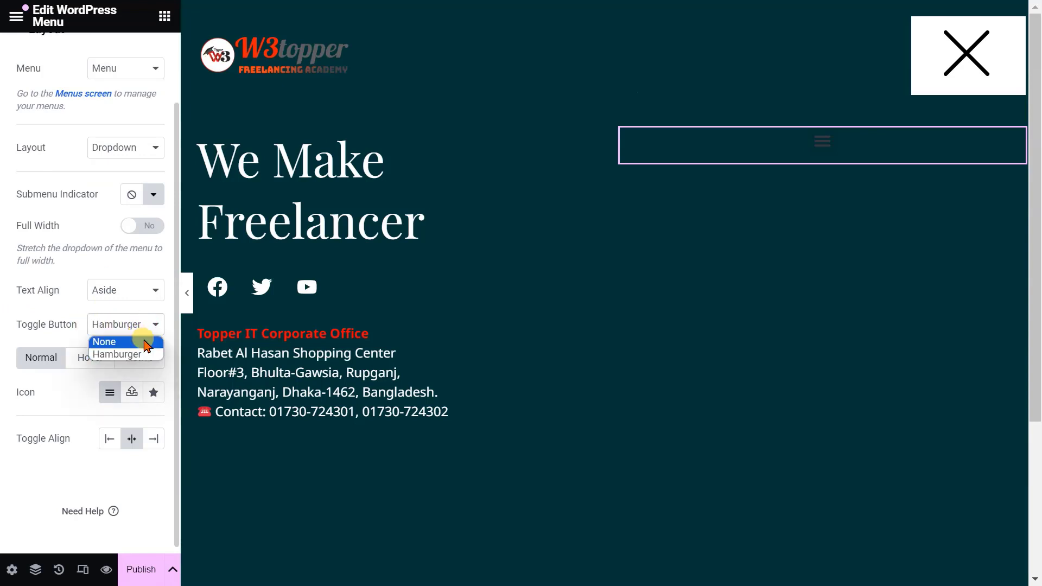
{"action": "left_click", "coordinate": [146, 344]}
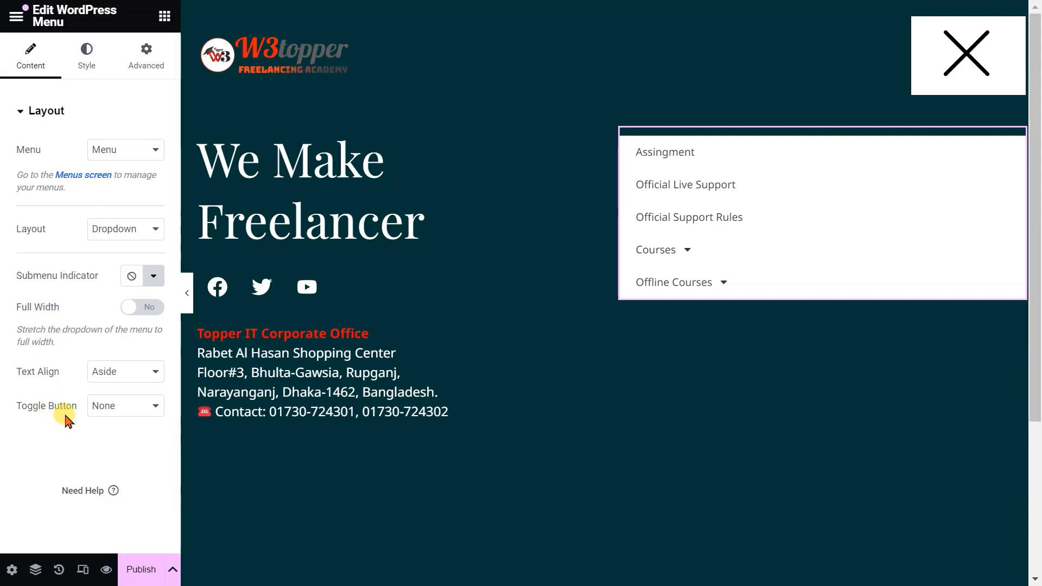
Expand and collapse the Offline Courses and Courses items to check their submenus
{"action": "left_click", "coordinate": [718, 286]}
{"action": "left_click", "coordinate": [714, 282]}
{"action": "left_click", "coordinate": [688, 254]}
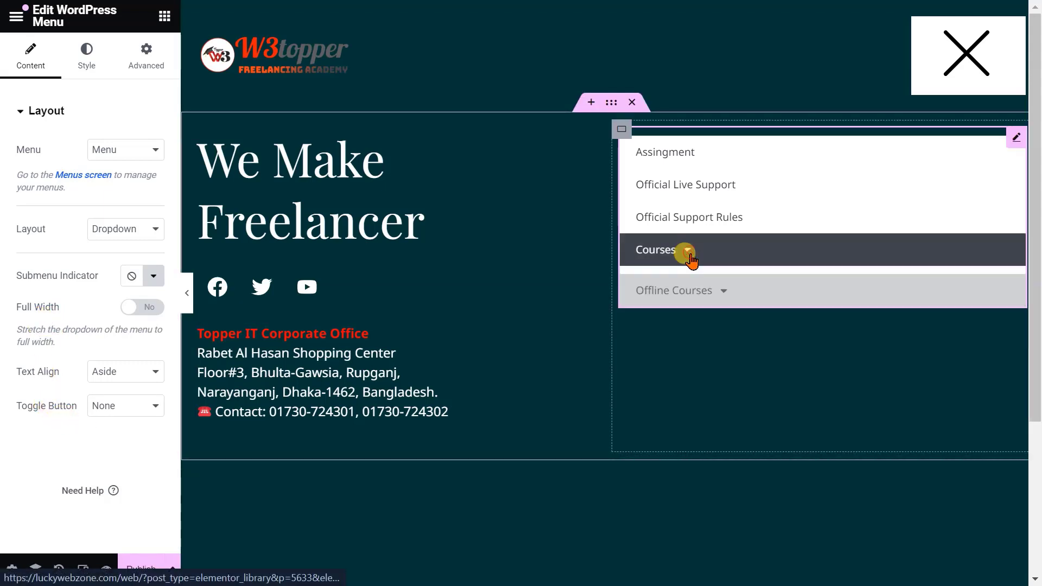
{"action": "left_click", "coordinate": [687, 254]}
{"action": "left_click", "coordinate": [687, 253]}
{"action": "left_click", "coordinate": [688, 253]}
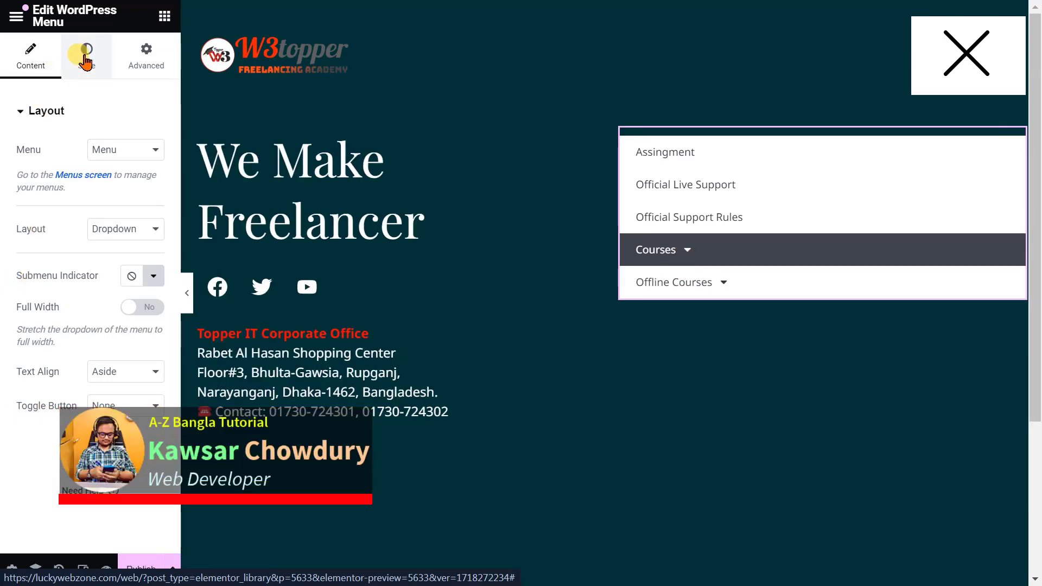
Set the dropdown's normal background color to #033537, copied from the BG Color line in the color notes
{"action": "left_click", "coordinate": [86, 61]}
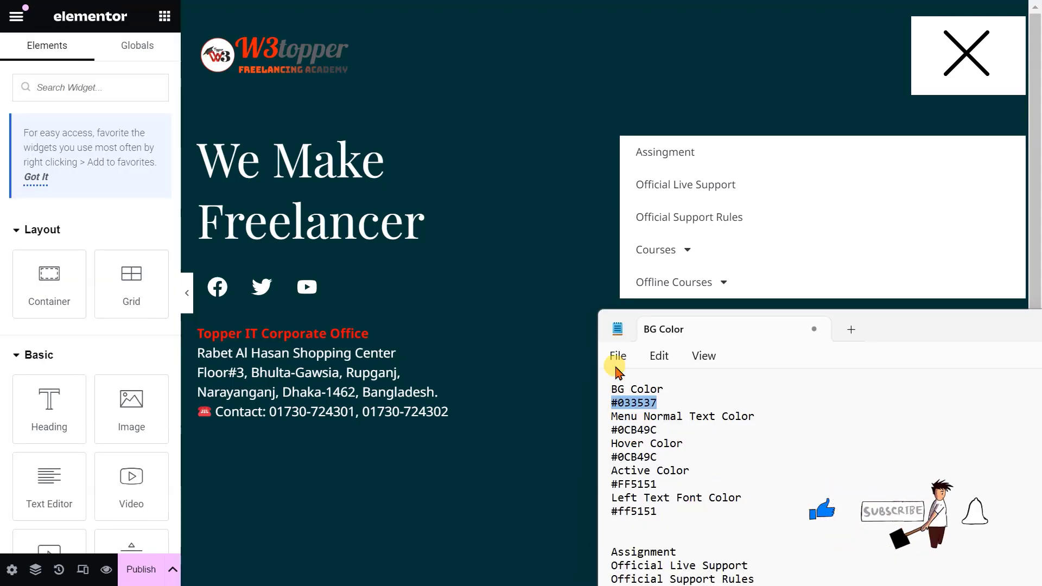
{"action": "left_click", "coordinate": [1016, 137]}
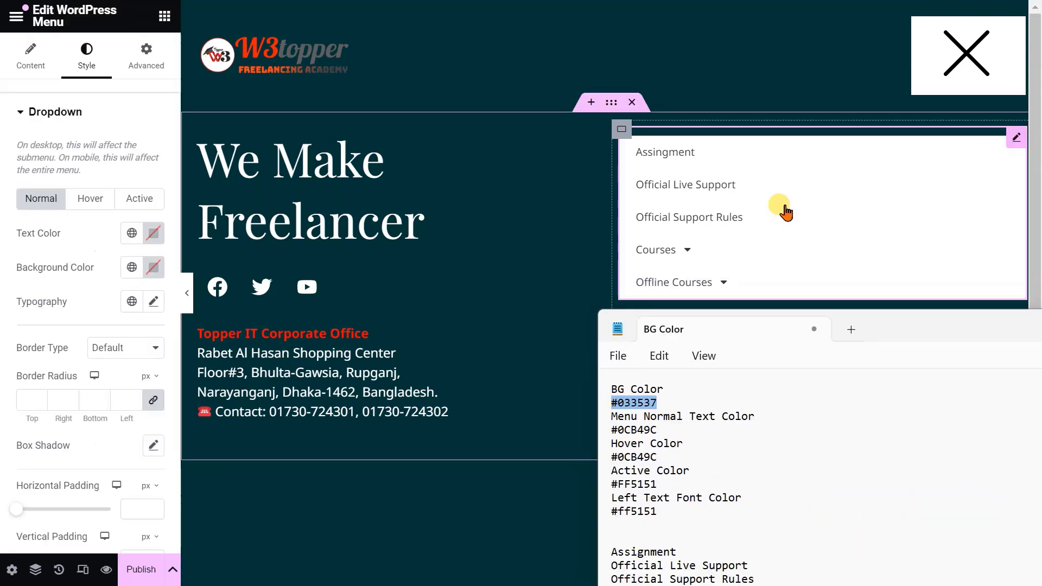
{"action": "left_click_drag", "start_coordinate": [659, 402], "coordinate": [604, 415]}
{"action": "key", "text": "ctrl+c"}
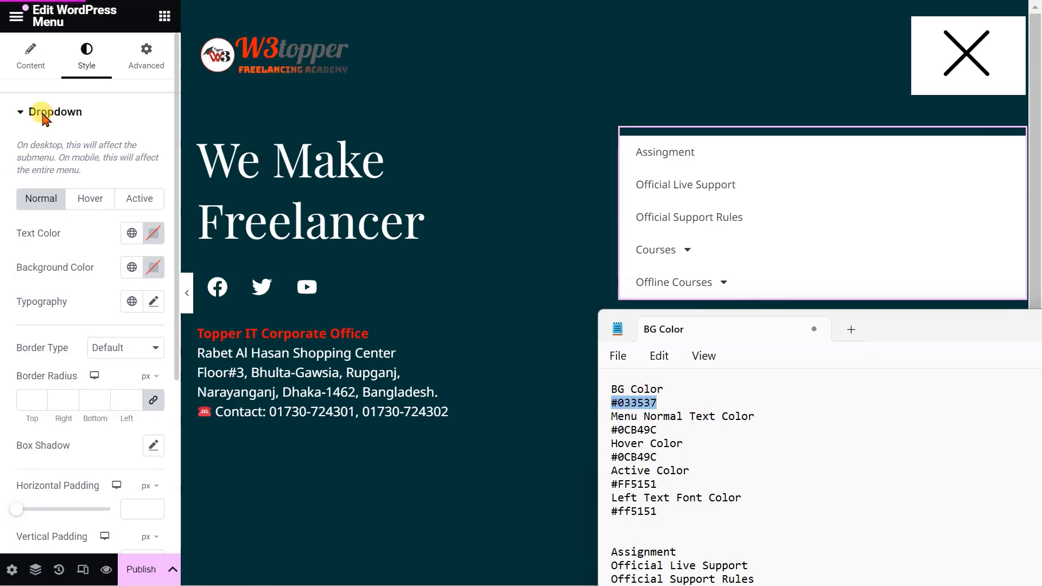
{"action": "left_click", "coordinate": [150, 268]}
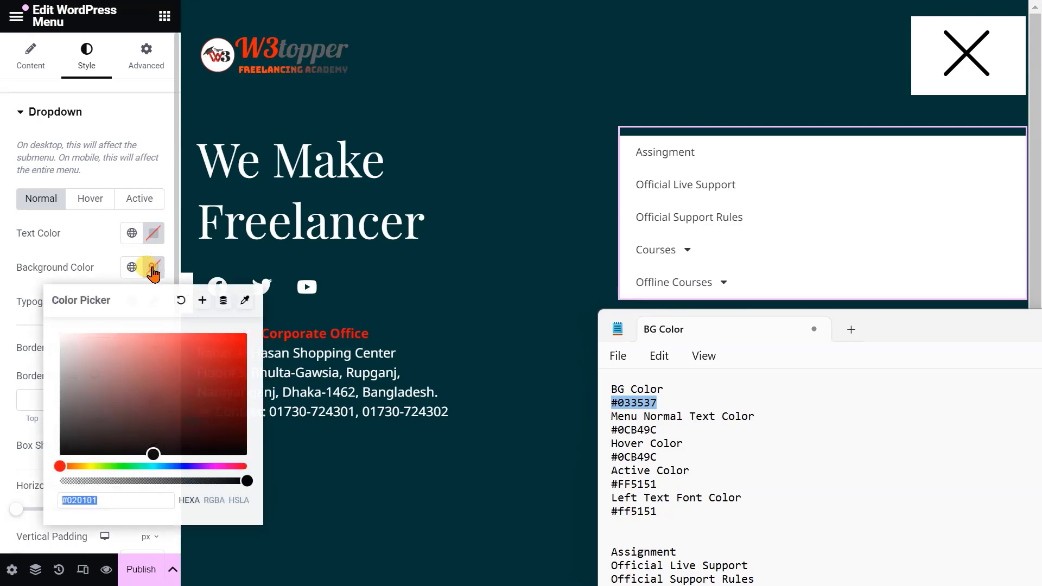
{"action": "key", "text": "ctrl+v"}
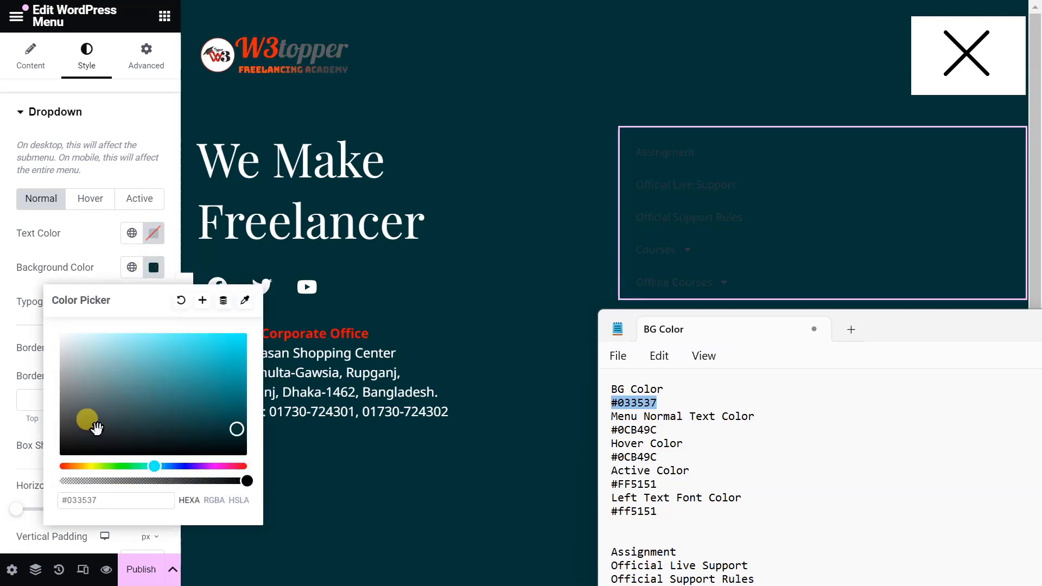
{"action": "left_click", "coordinate": [20, 270]}
Set the dropdown's normal text color to white, #FFFFFF
{"action": "left_click", "coordinate": [154, 235]}
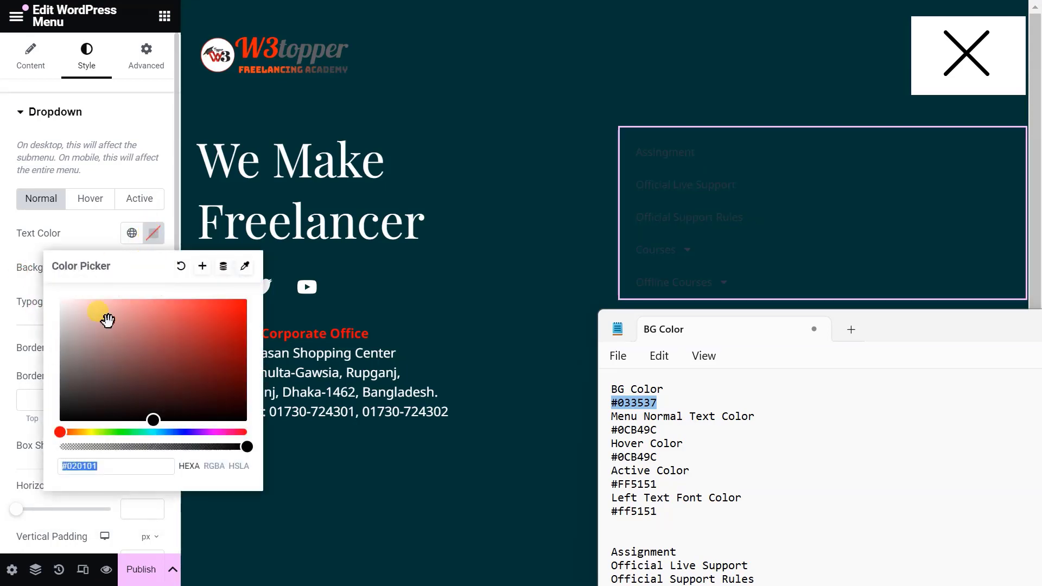
{"action": "left_click_drag", "start_coordinate": [91, 303], "coordinate": [30, 292]}
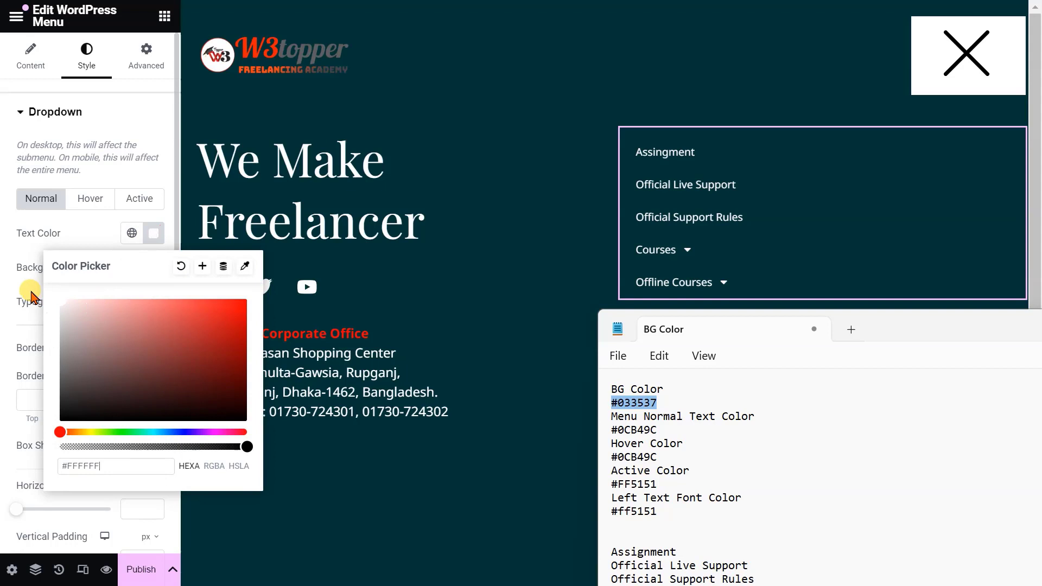
{"action": "left_click", "coordinate": [24, 234]}
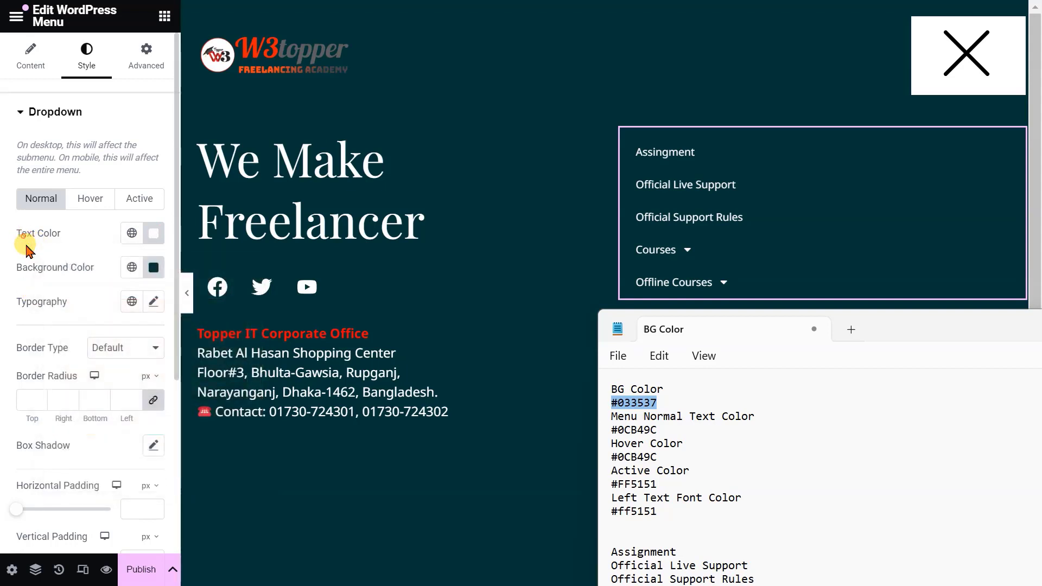
Set the dropdown's normal text color to #0CB49C, copied from the Menu Normal Text Color line in the color notes
{"action": "left_click", "coordinate": [90, 199]}
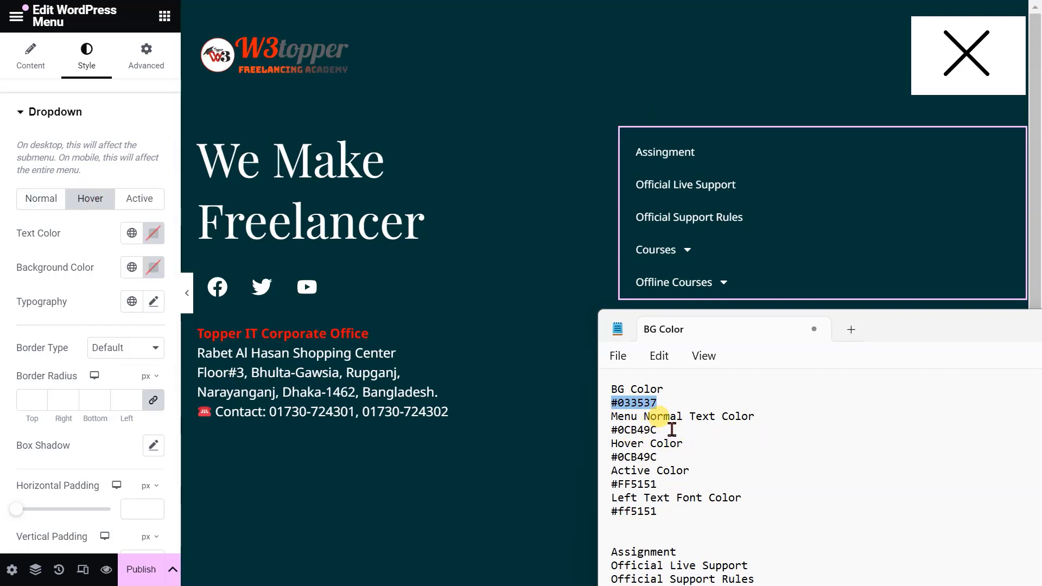
{"action": "left_click_drag", "start_coordinate": [675, 428], "coordinate": [611, 429]}
{"action": "key", "text": "ctrl+c"}
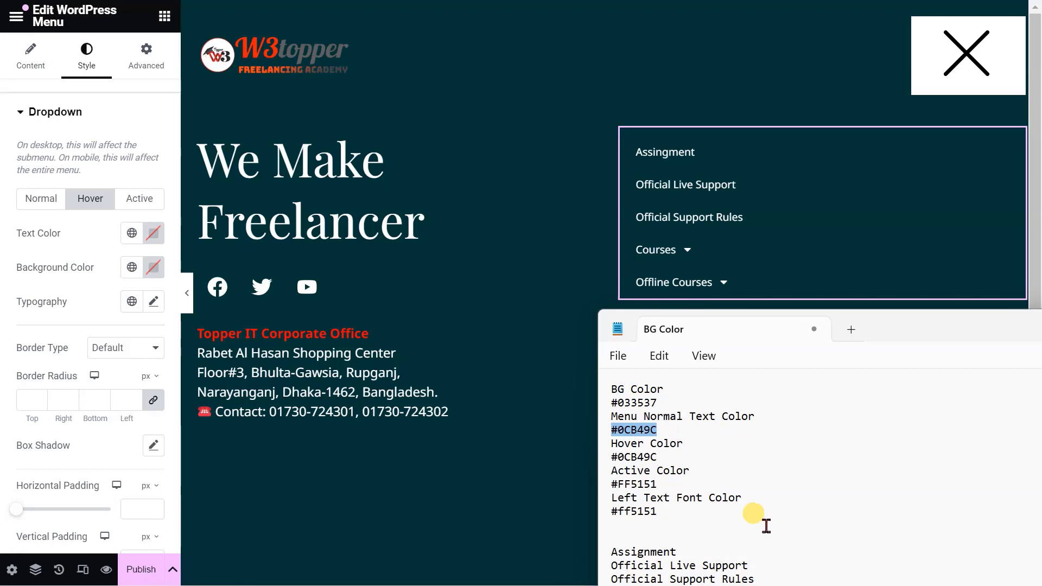
{"action": "left_click", "coordinate": [57, 206]}
{"action": "left_click", "coordinate": [154, 233]}
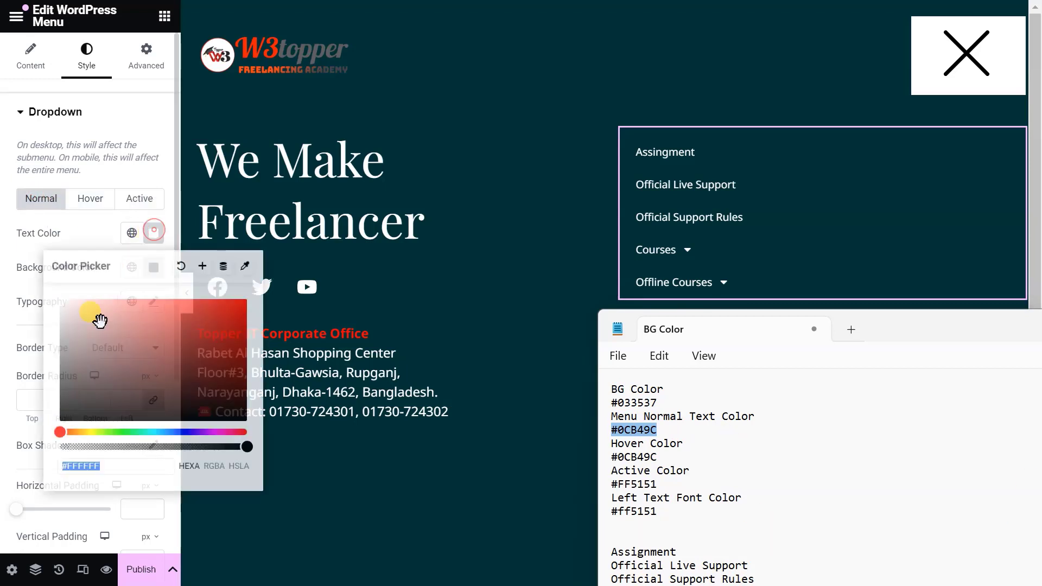
{"action": "key", "text": "ctrl+v"}
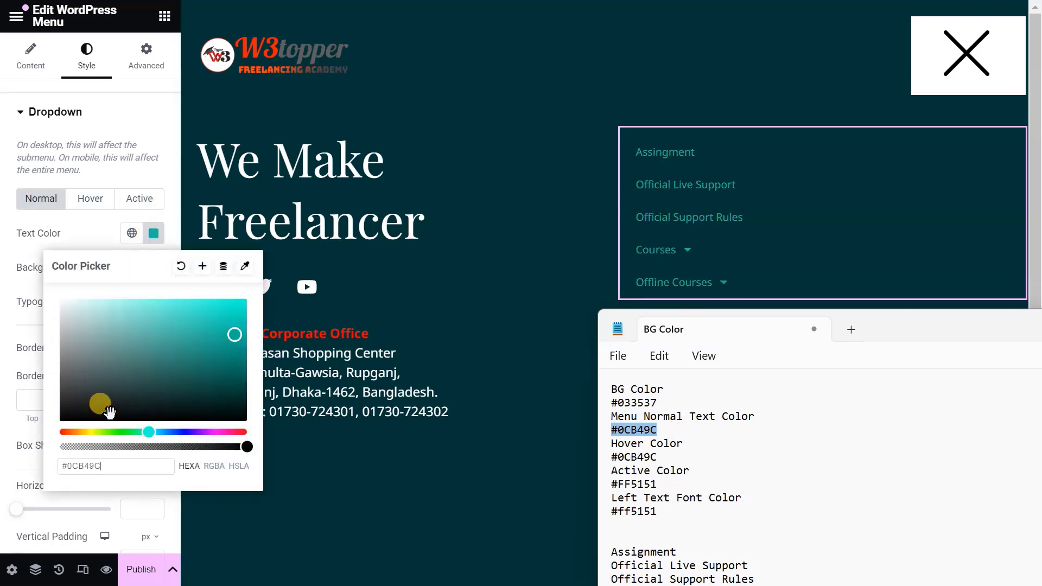
{"action": "left_click", "coordinate": [29, 232]}
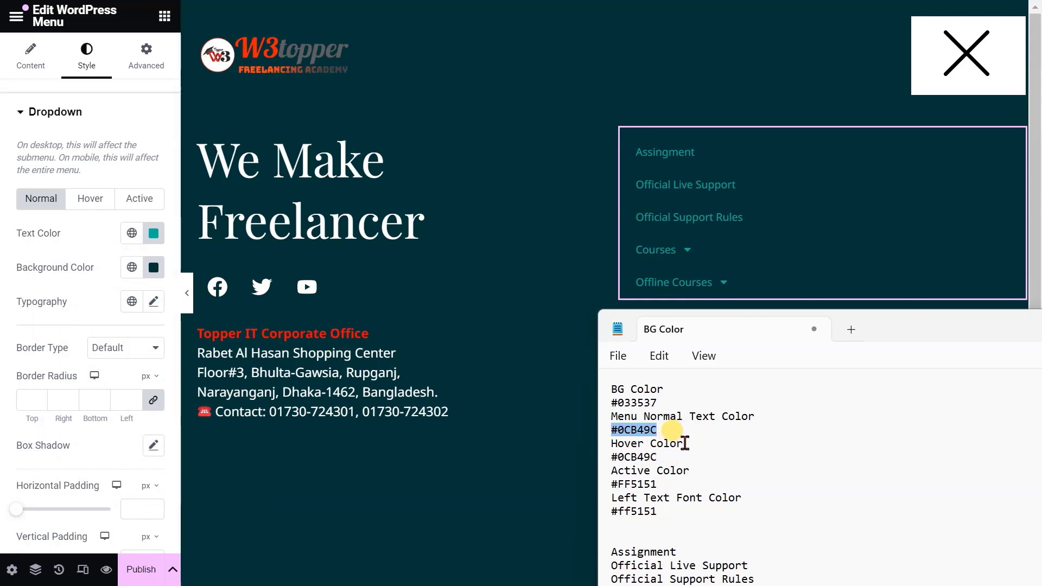
Set the dropdown's hover background color to #0CB49C from the color notes and its hover text color to white
{"action": "left_click_drag", "start_coordinate": [658, 457], "coordinate": [594, 456]}
{"action": "key", "text": "ctrl+c"}
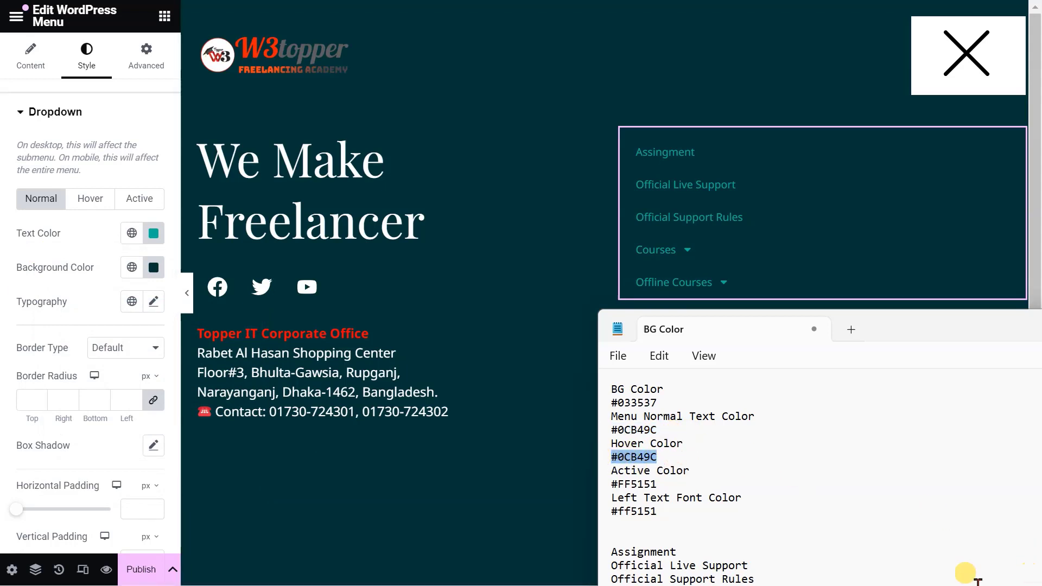
{"action": "left_click", "coordinate": [86, 198]}
{"action": "left_click", "coordinate": [154, 268]}
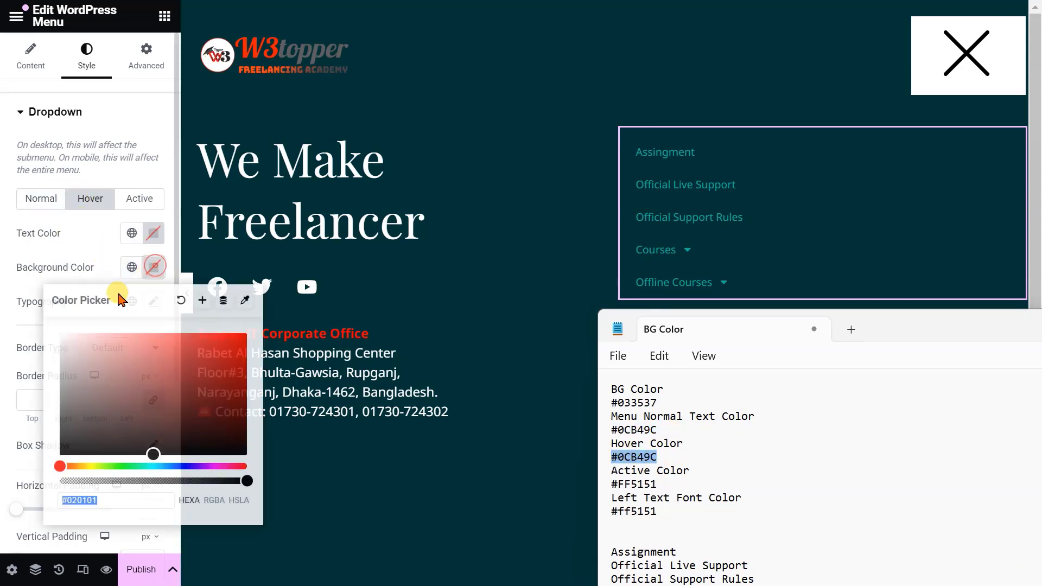
{"action": "key", "text": "ctrl+v"}
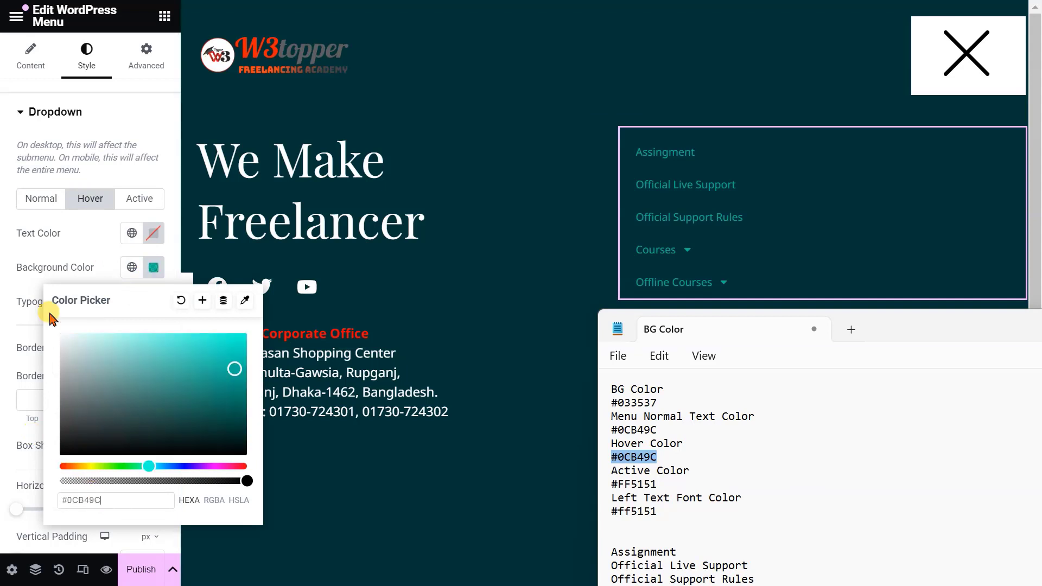
{"action": "left_click", "coordinate": [21, 251]}
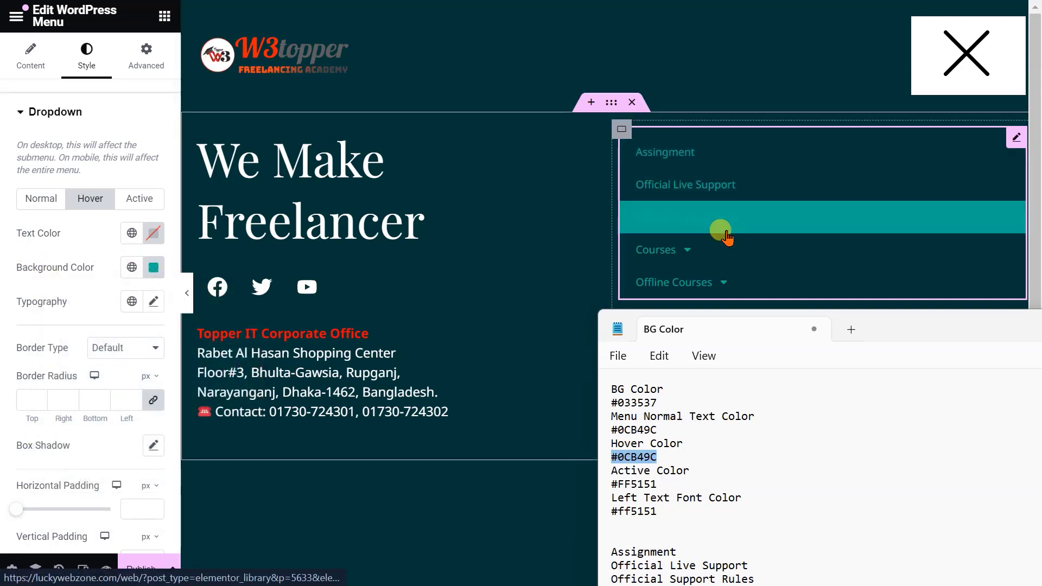
{"action": "left_click", "coordinate": [153, 234]}
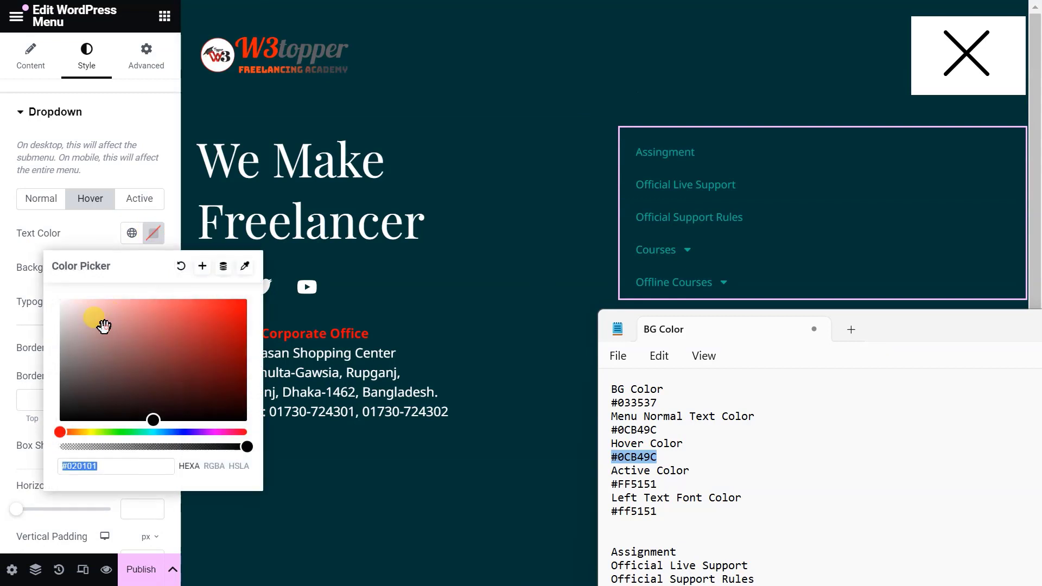
{"action": "left_click", "coordinate": [33, 227]}
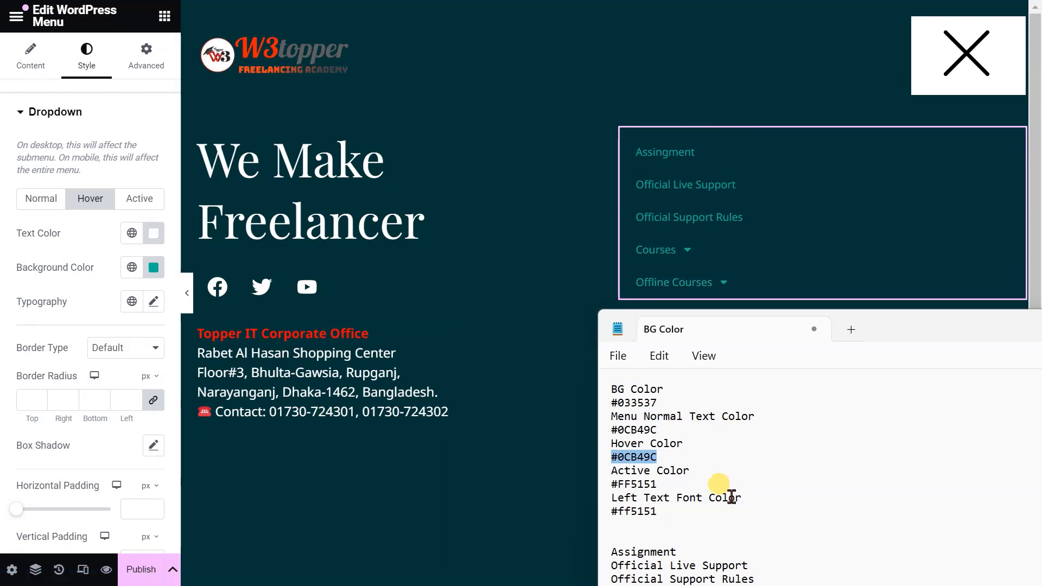
Set the dropdown's active background color to #FF5151, copied from the Active Color line in the color notes
{"action": "left_click_drag", "start_coordinate": [661, 485], "coordinate": [591, 483]}
{"action": "key", "text": "ctrl+c"}
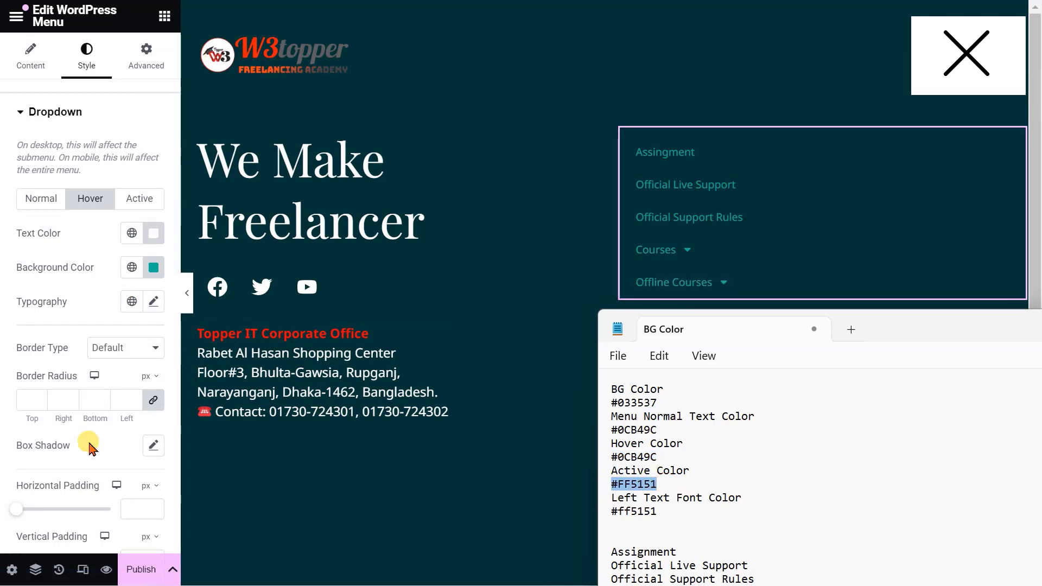
{"action": "left_click", "coordinate": [135, 199]}
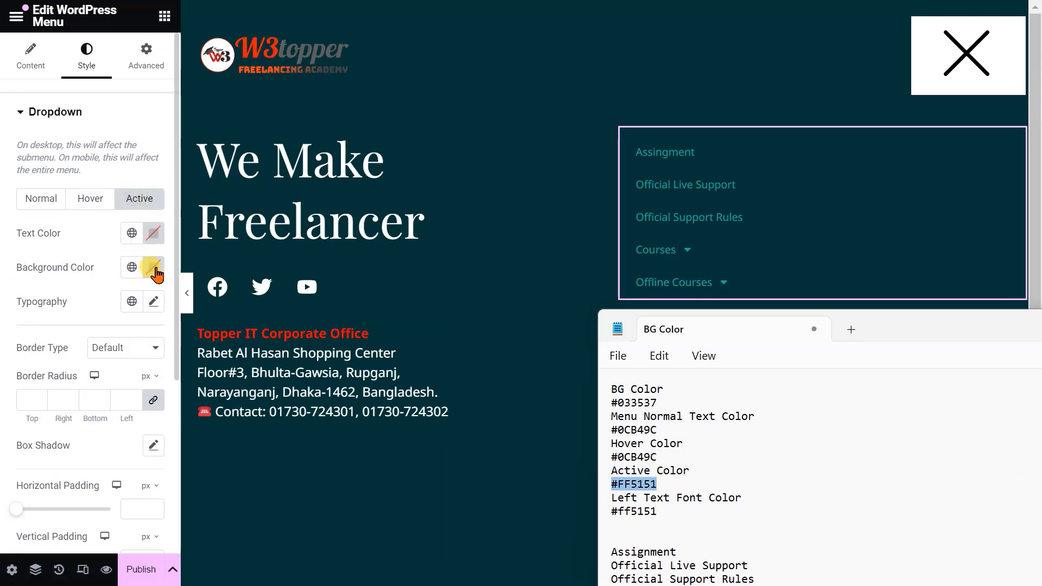
{"action": "left_click", "coordinate": [153, 267]}
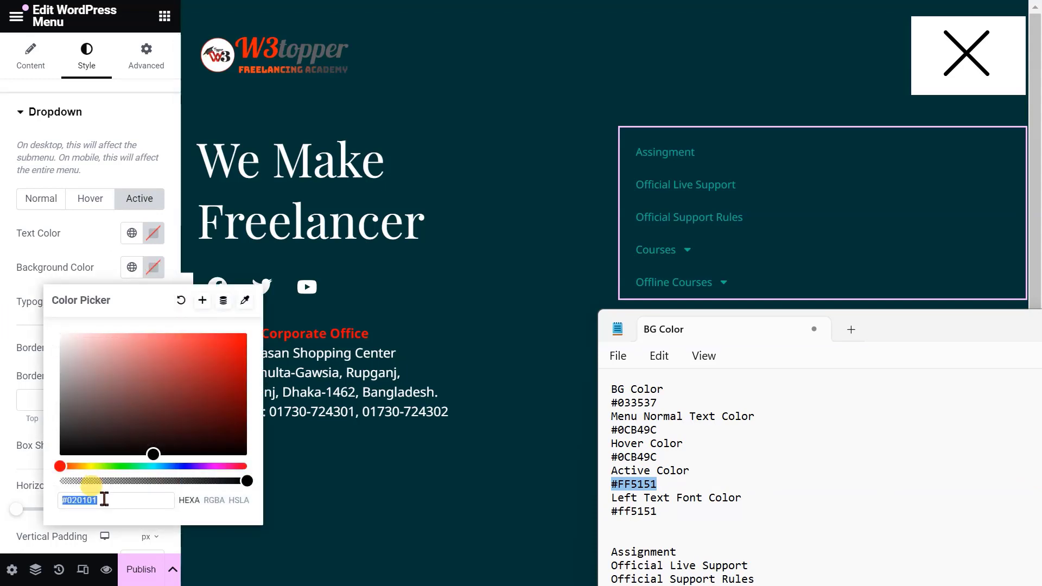
{"action": "key", "text": "ctrl+v"}
Set the dropdown's active text color to white and minimize the color notes window
{"action": "left_click", "coordinate": [153, 234]}
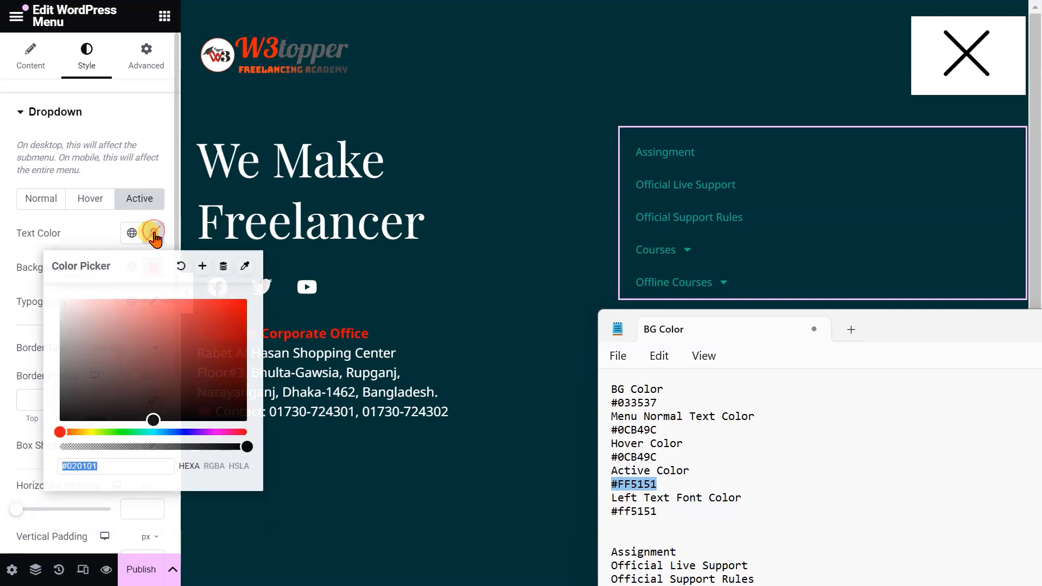
{"action": "left_click", "coordinate": [68, 238]}
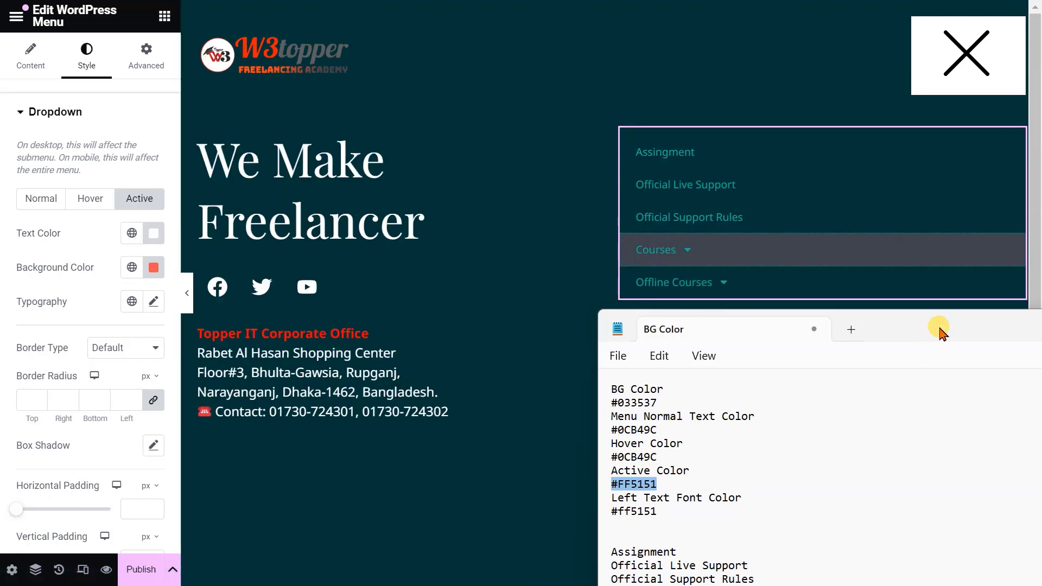
{"action": "left_click_drag", "start_coordinate": [942, 330], "coordinate": [846, 327]}
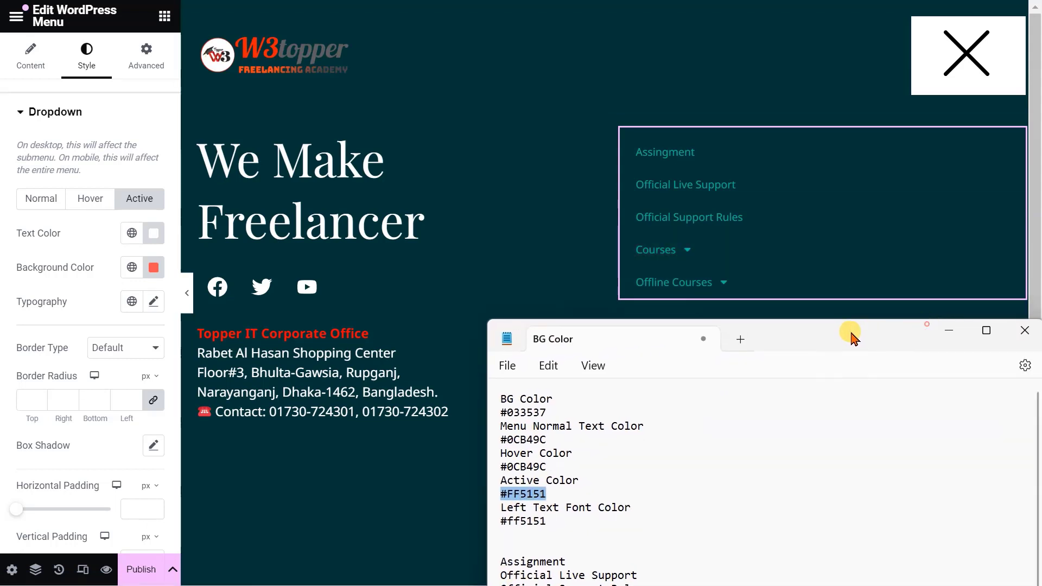
{"action": "left_click", "coordinate": [945, 328]}
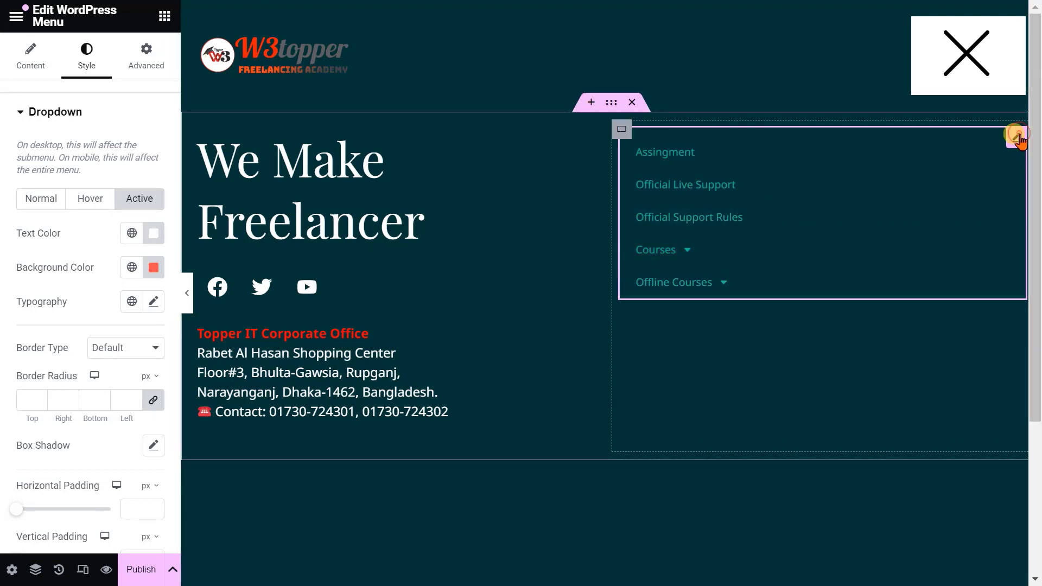
Set the dropdown typography to a 21 px size and the Dosis font family
{"action": "left_click", "coordinate": [153, 302]}
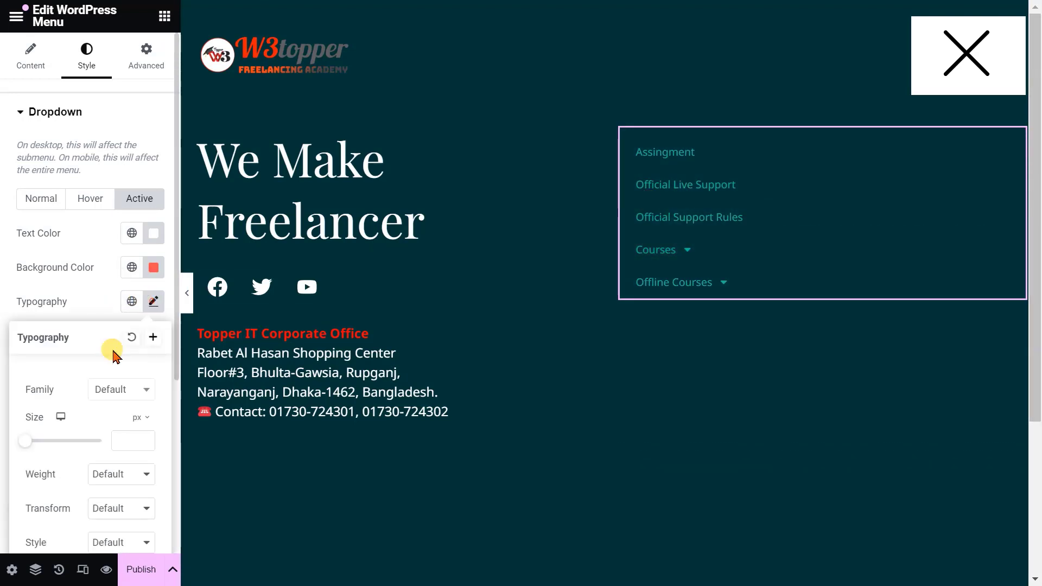
{"action": "left_click_drag", "start_coordinate": [29, 448], "coordinate": [38, 451]}
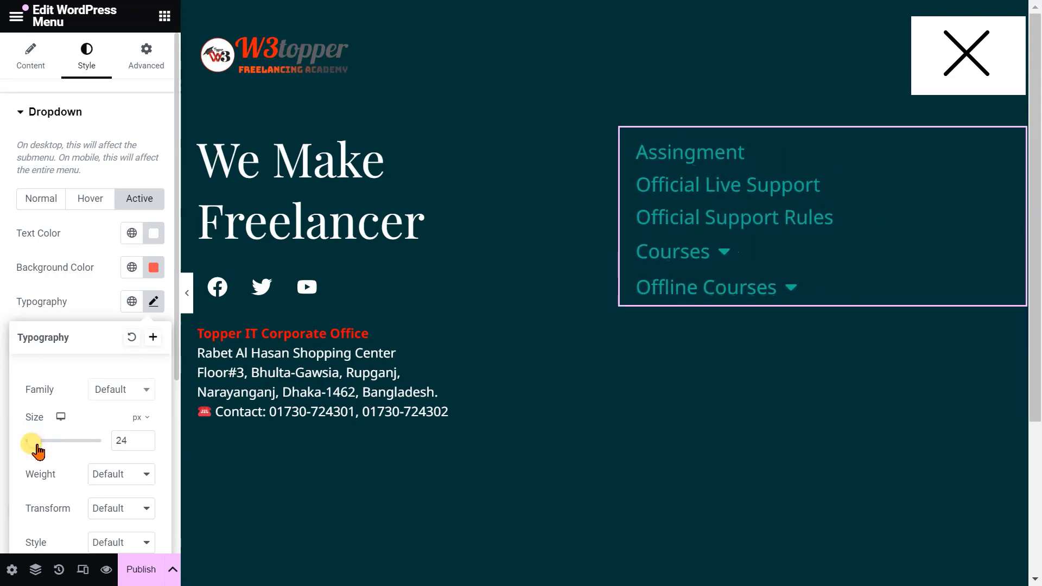
{"action": "left_click", "coordinate": [145, 446]}
{"action": "left_click", "coordinate": [145, 446]}
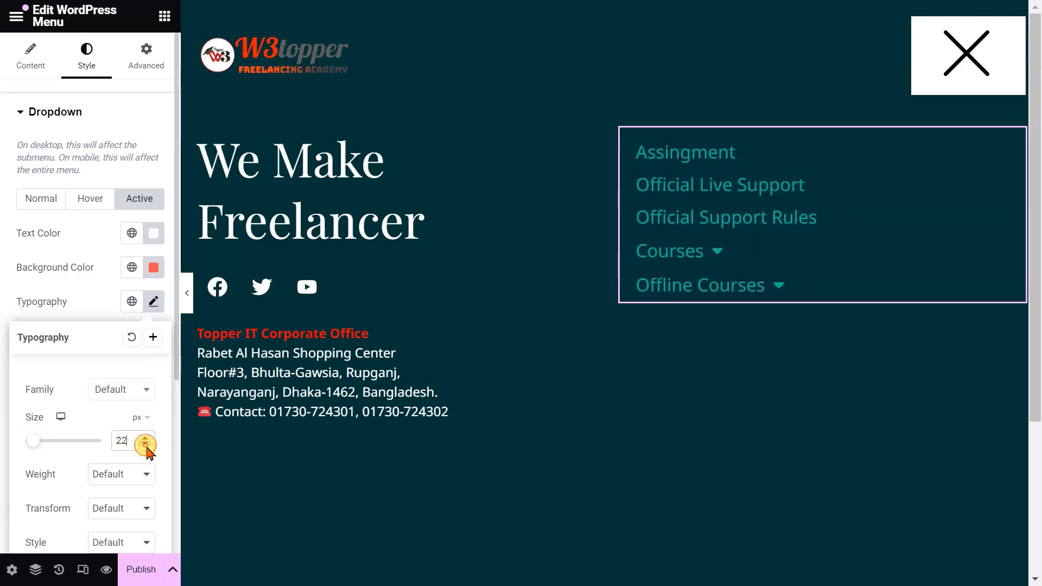
{"action": "left_click", "coordinate": [145, 446]}
{"action": "left_click", "coordinate": [128, 389]}
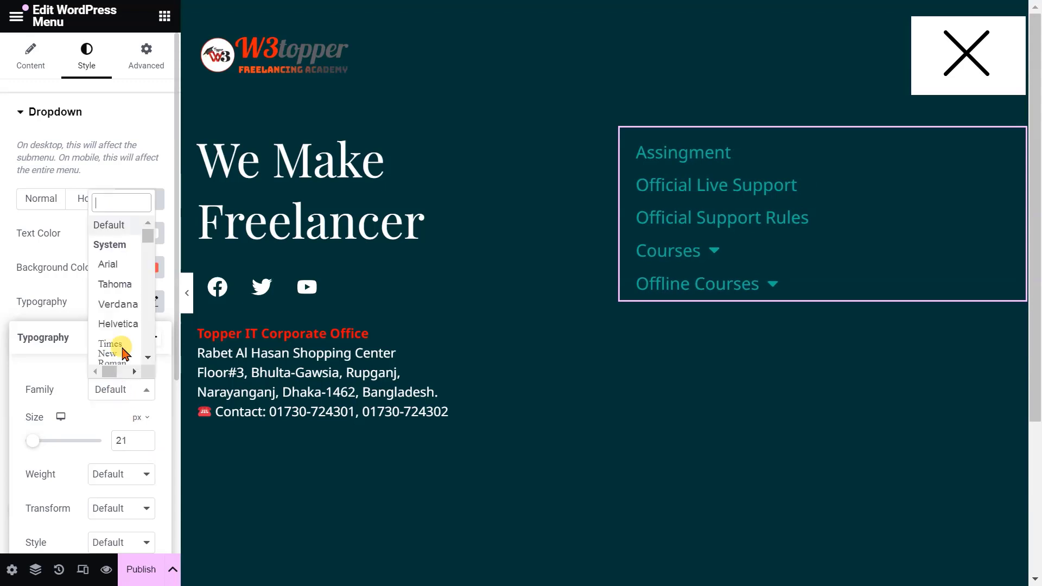
{"action": "type", "text": "do"}
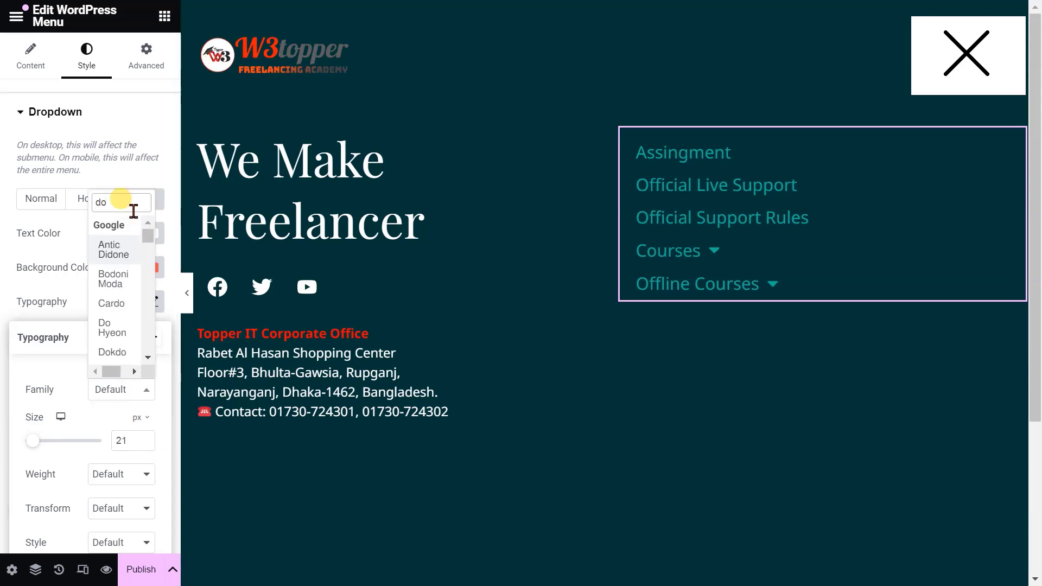
{"action": "type", "text": "s"}
{"action": "left_click", "coordinate": [133, 309]}
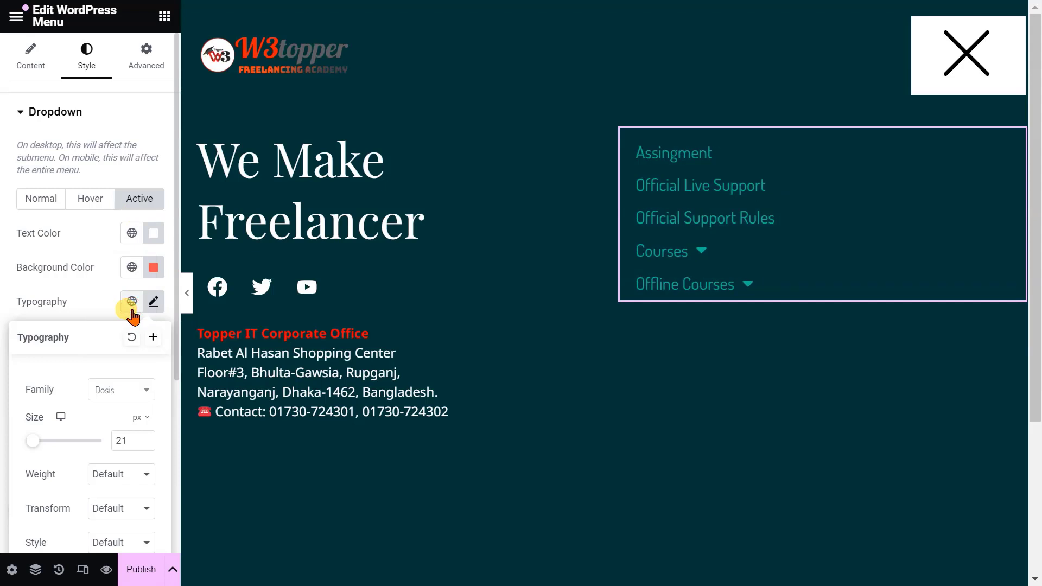
Set the dropdown's font size to 24 px
{"action": "left_click", "coordinate": [146, 436]}
{"action": "left_click", "coordinate": [145, 437]}
{"action": "left_click", "coordinate": [145, 437]}
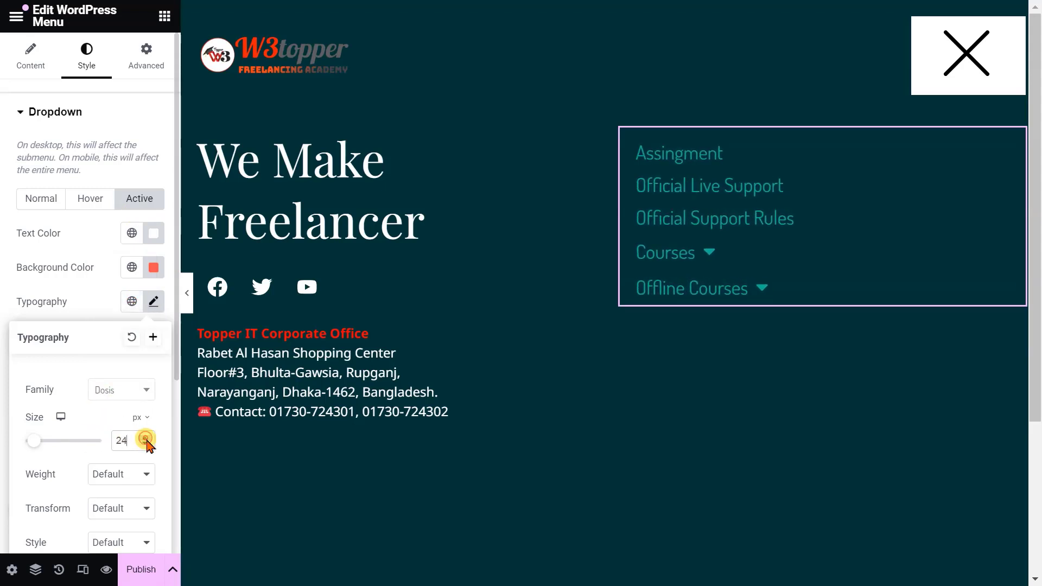
{"action": "left_click", "coordinate": [145, 438]}
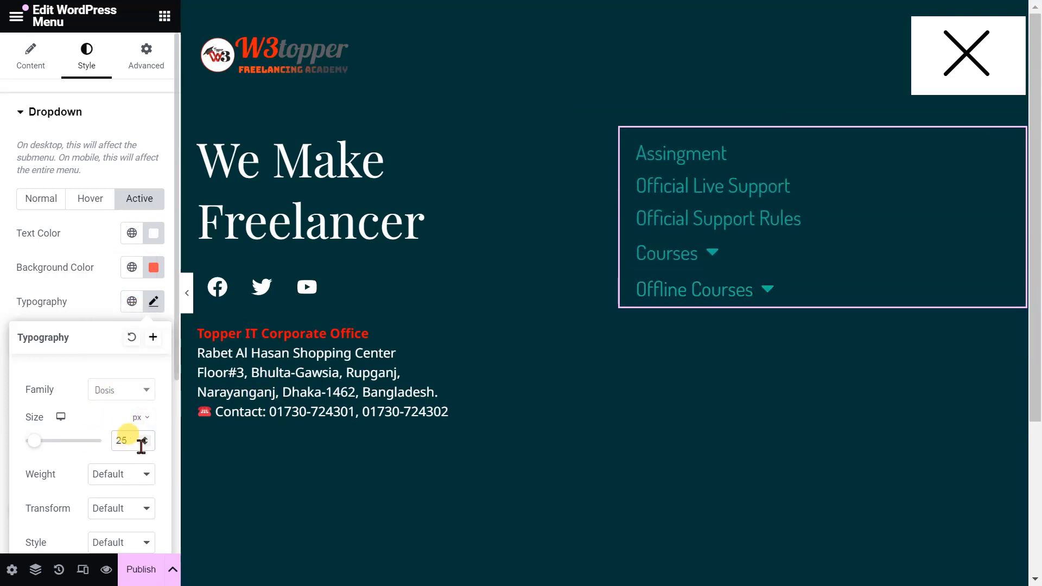
{"action": "left_click", "coordinate": [145, 444]}
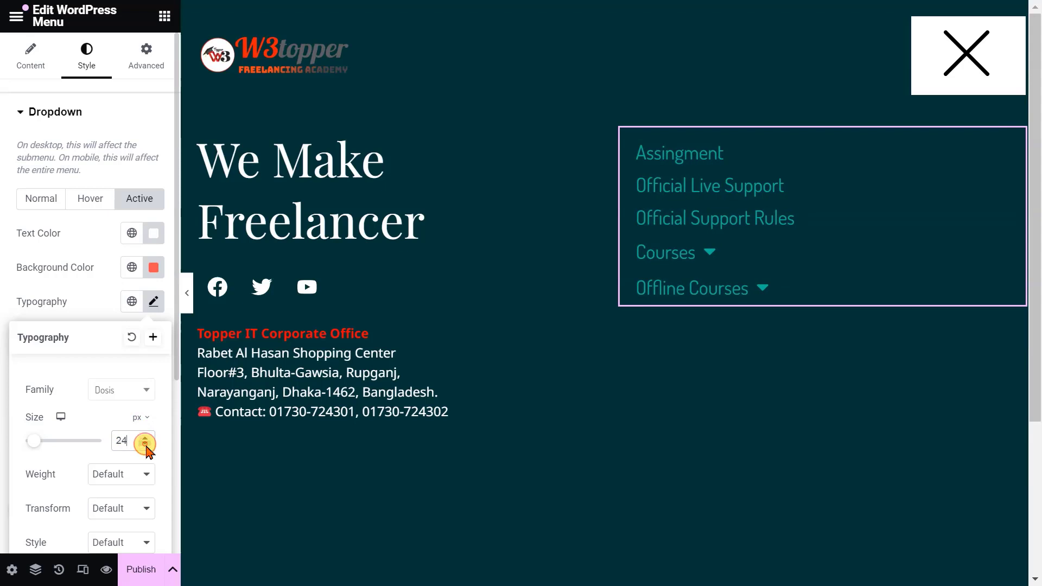
Preview the Courses and Offline Courses submenus by expanding and collapsing them in the canvas
{"action": "left_click", "coordinate": [704, 254]}
{"action": "left_click", "coordinate": [703, 254]}
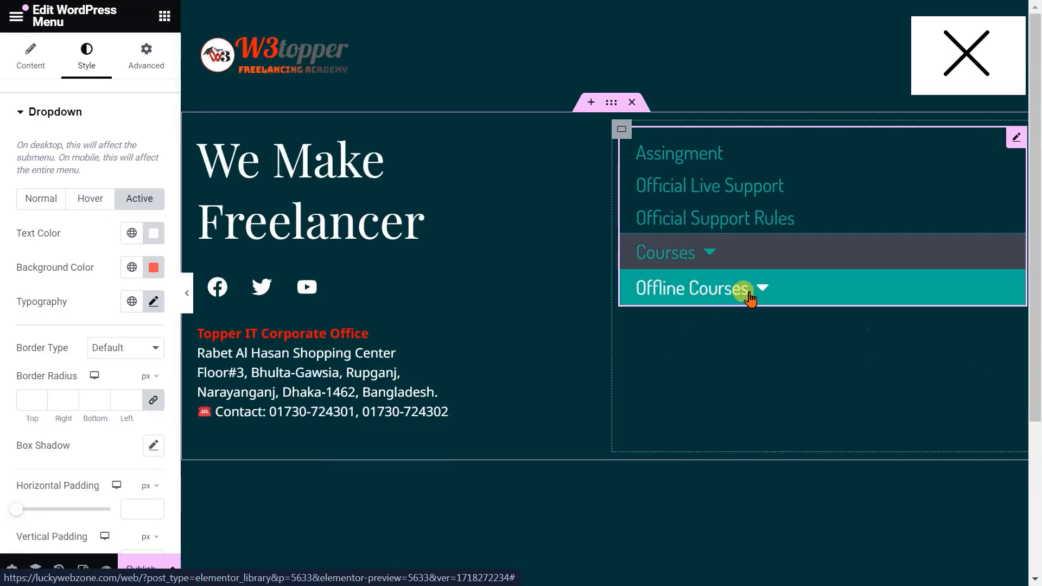
{"action": "left_click", "coordinate": [757, 290]}
{"action": "left_click", "coordinate": [757, 293]}
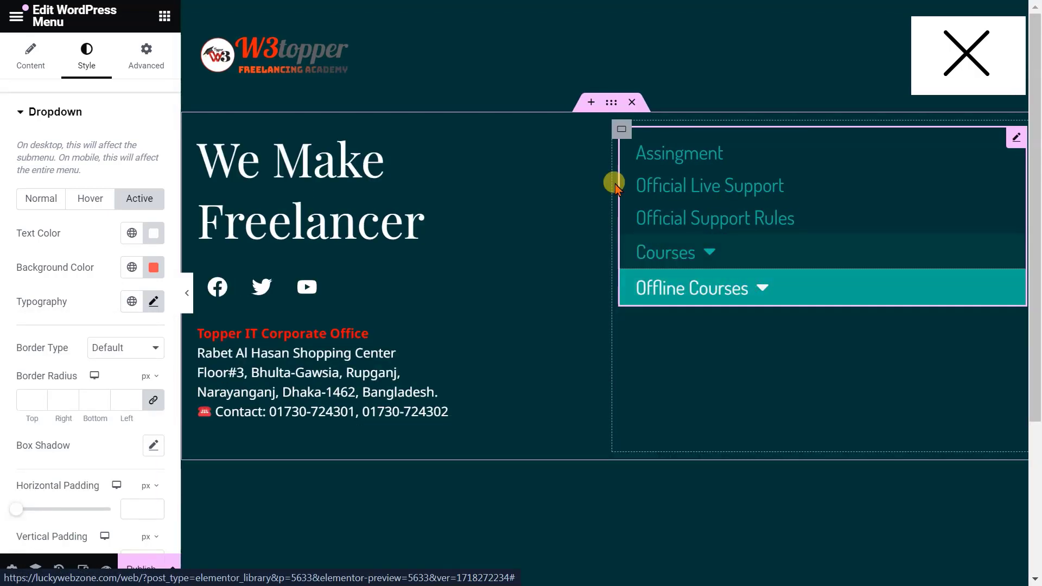
{"action": "left_click", "coordinate": [711, 255]}
{"action": "left_click", "coordinate": [709, 255]}
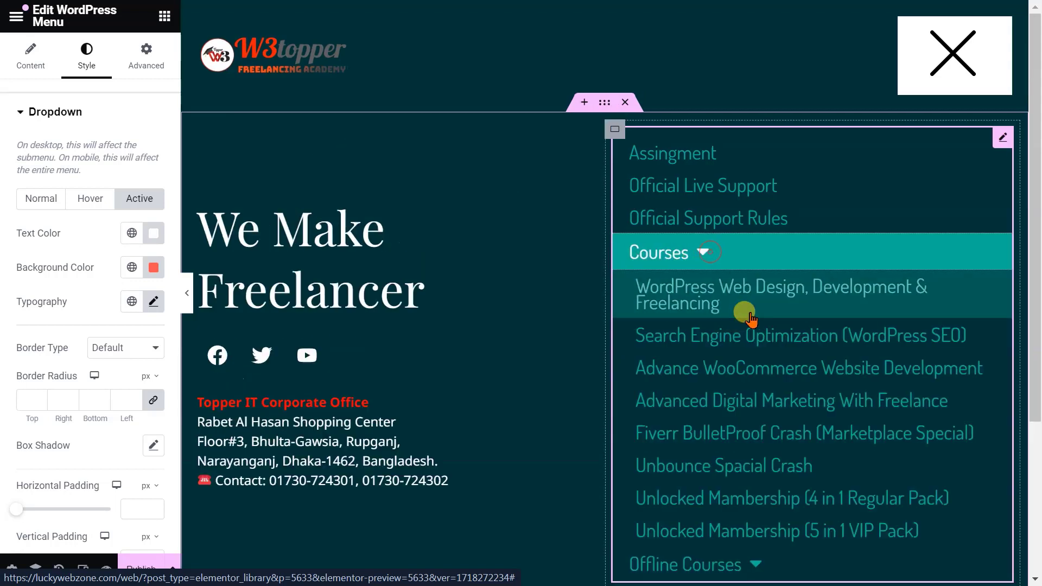
{"action": "left_click", "coordinate": [705, 253]}
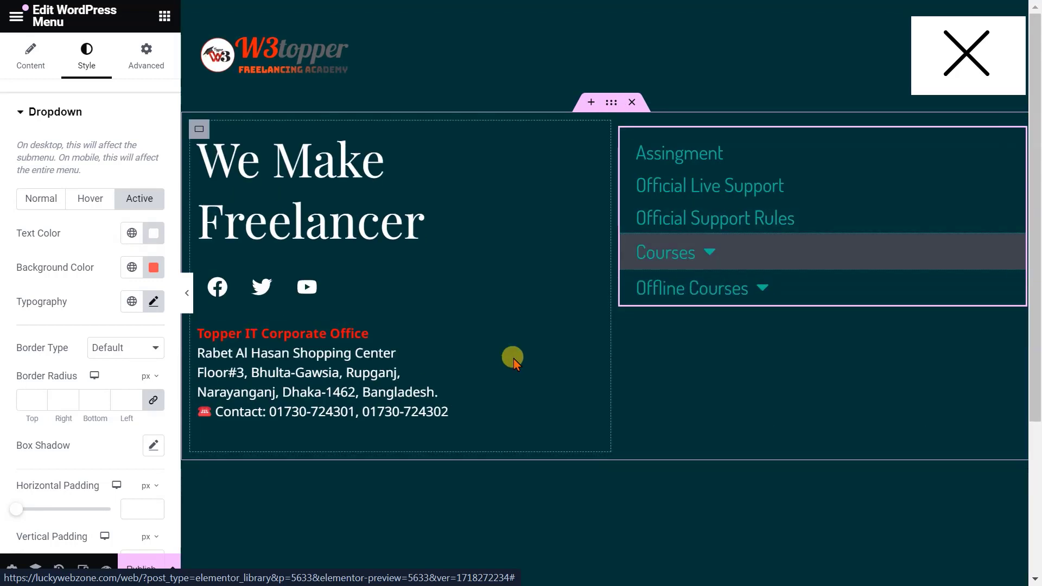
Reopen the WordPress menu for editing and set the dropdown's horizontal padding to 26 px and vertical padding to 20 px
{"action": "left_click", "coordinate": [513, 360]}
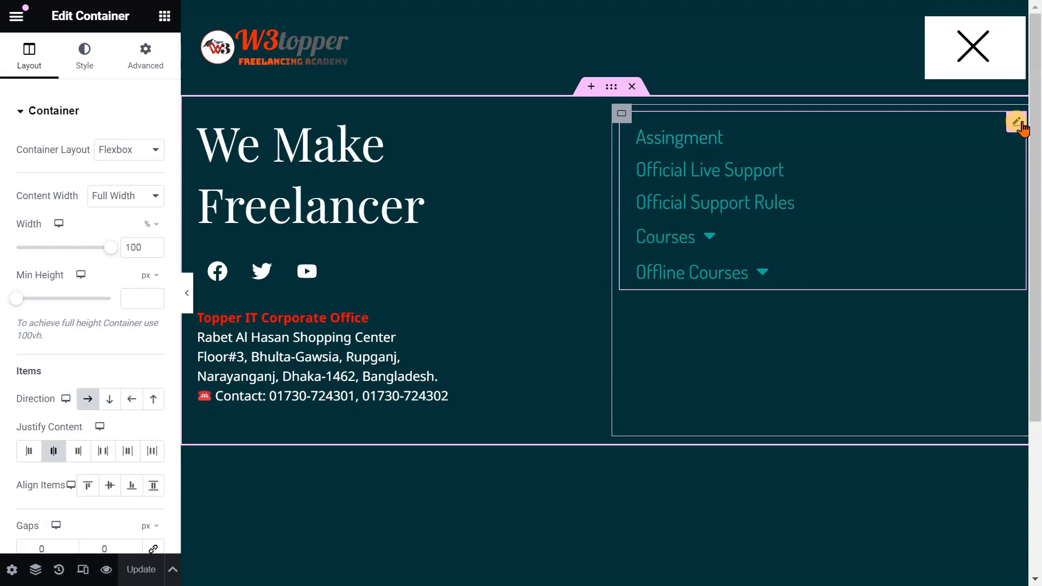
{"action": "left_click", "coordinate": [1016, 122]}
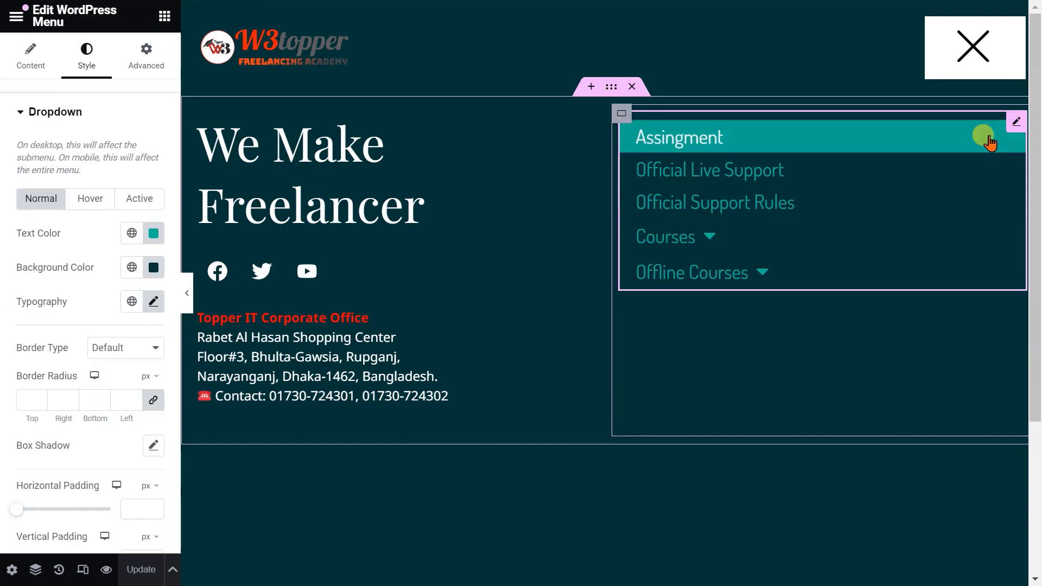
{"action": "scroll", "coordinate": [87, 201], "scroll_direction": "down", "scroll_amount": 2}
{"action": "scroll", "coordinate": [90, 205], "scroll_direction": "down", "scroll_amount": 2}
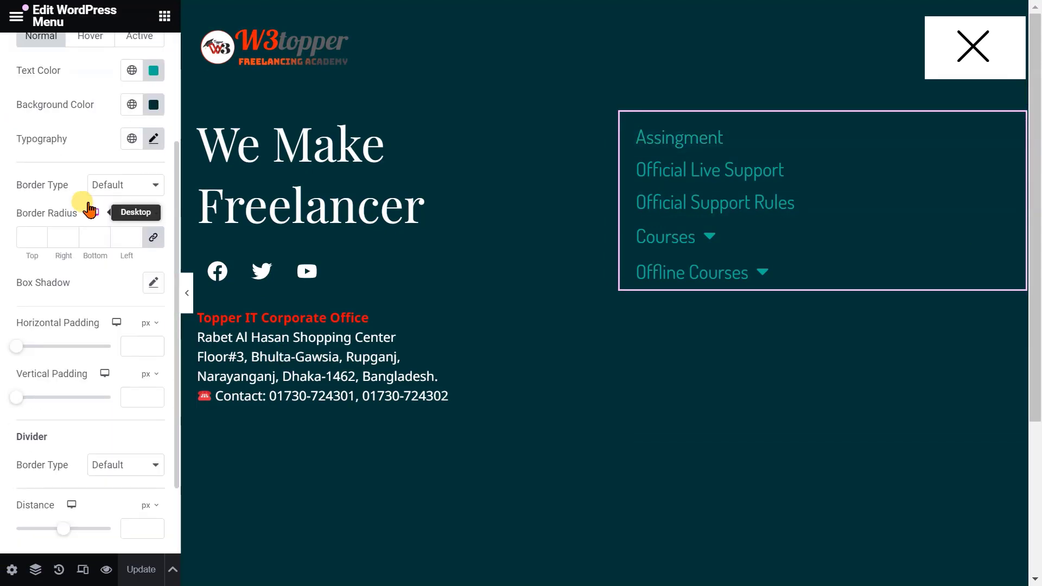
{"action": "left_click_drag", "start_coordinate": [19, 352], "coordinate": [40, 354]}
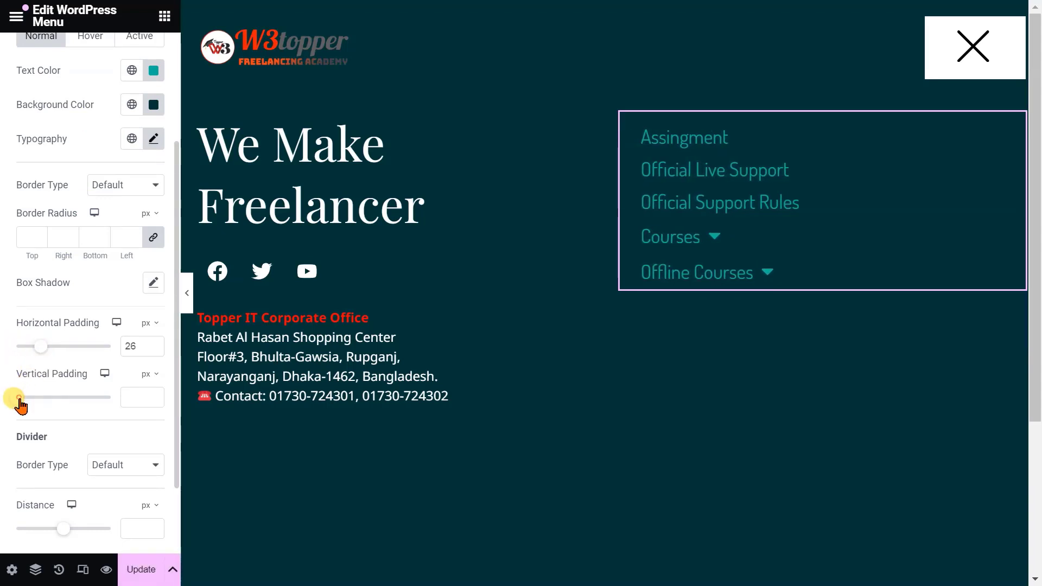
{"action": "left_click_drag", "start_coordinate": [20, 401], "coordinate": [53, 400]}
{"action": "left_click", "coordinate": [155, 393]}
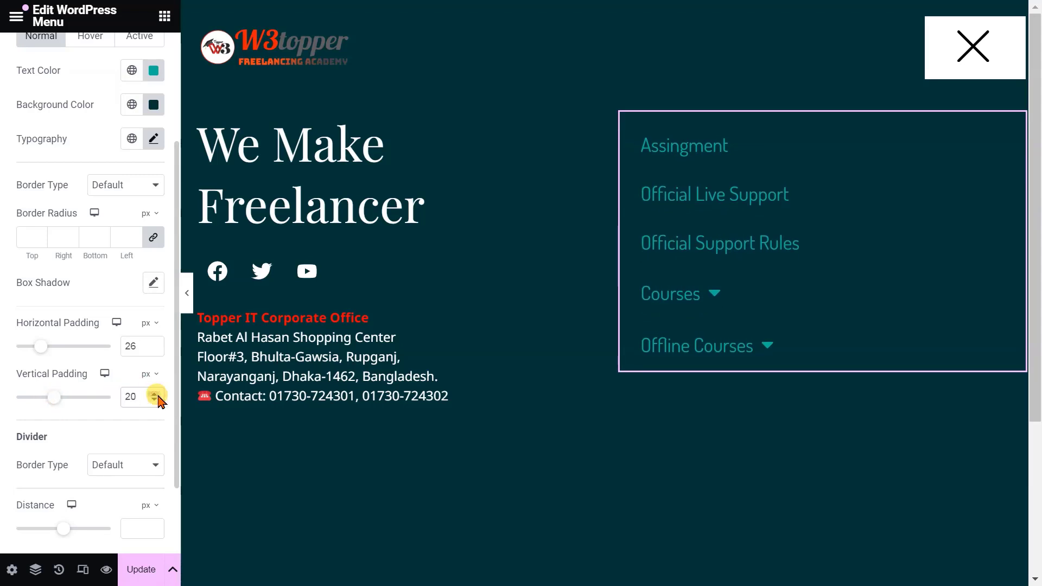
Give the dropdown a solid divider with a border width of 1 px
{"action": "scroll", "coordinate": [144, 399], "scroll_direction": "down", "scroll_amount": 2}
{"action": "left_click", "coordinate": [116, 383]}
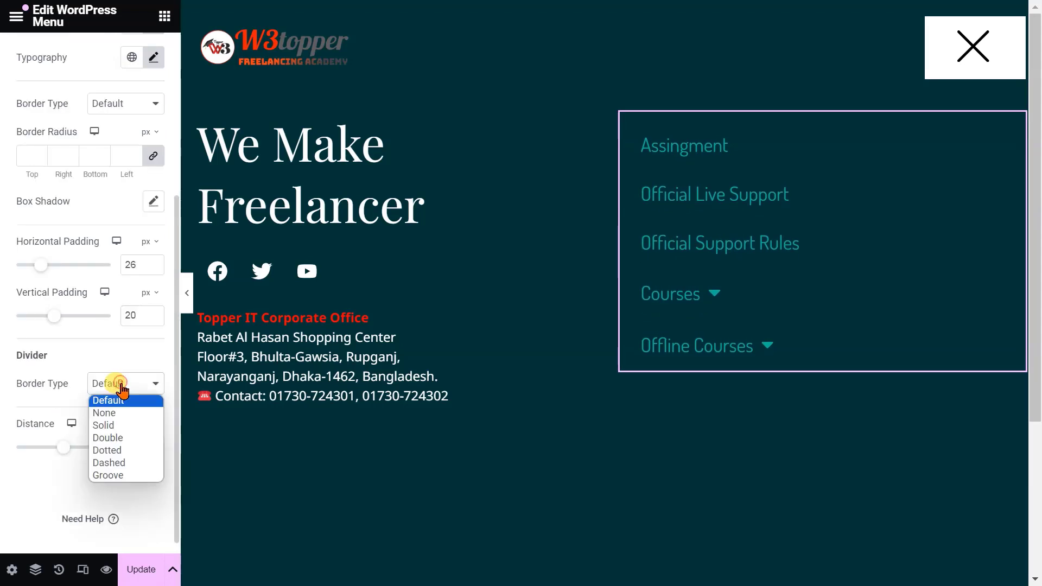
{"action": "left_click", "coordinate": [119, 426]}
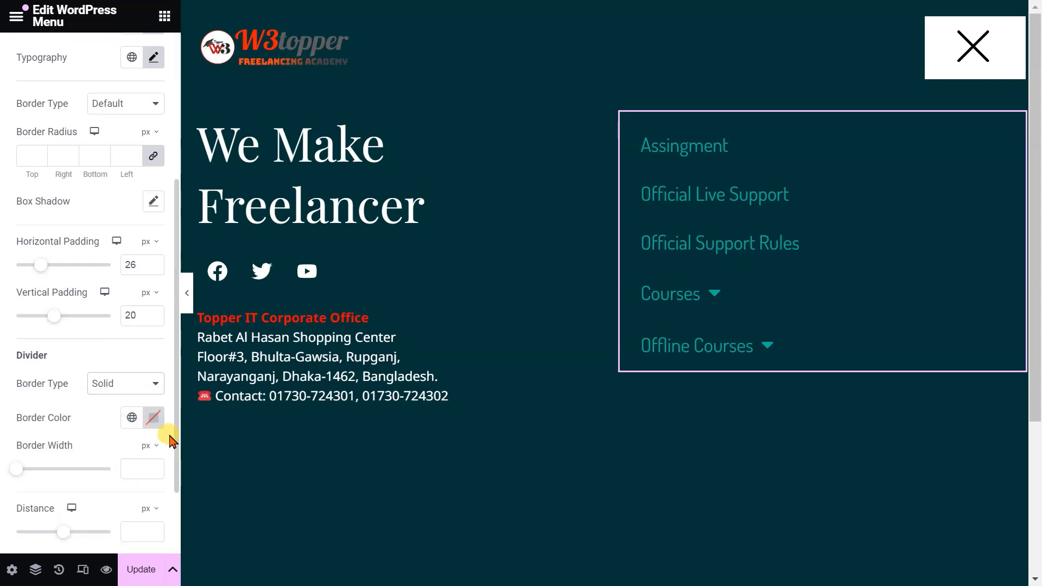
{"action": "scroll", "coordinate": [125, 423], "scroll_direction": "down", "scroll_amount": 2}
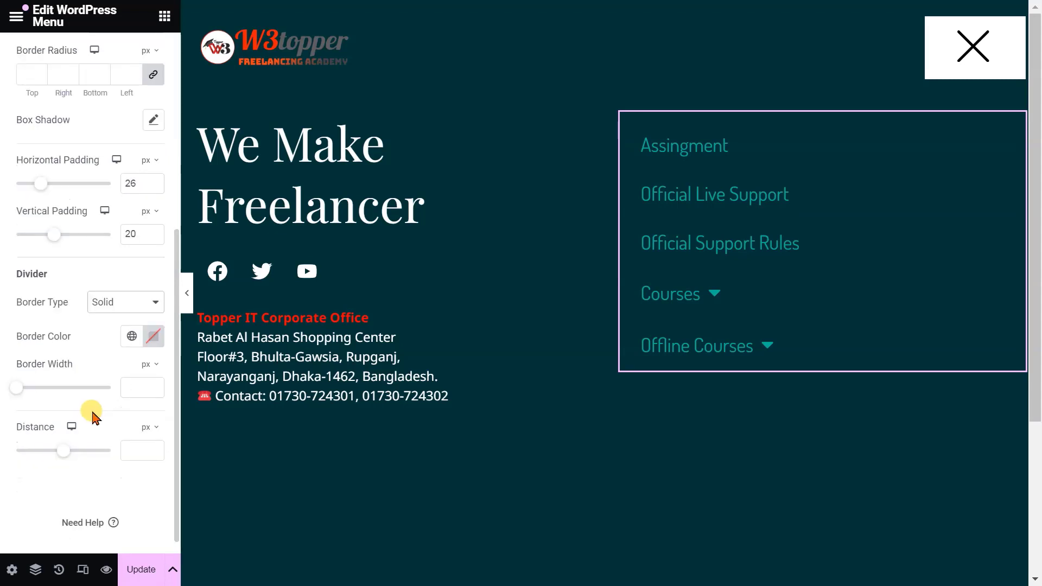
{"action": "left_click", "coordinate": [155, 384]}
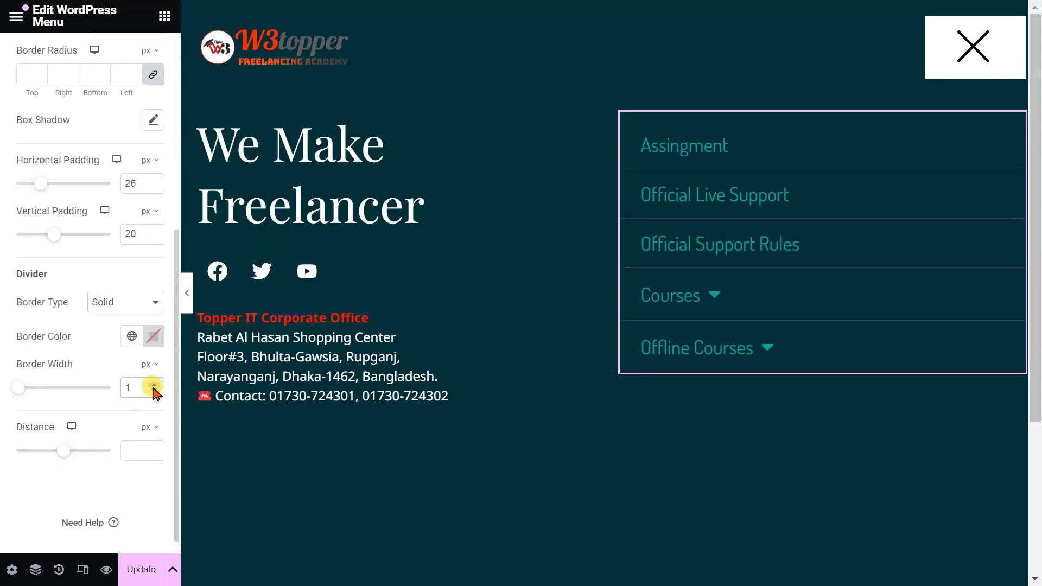
Set the dropdown divider's border color to gray #9D9D9D
{"action": "left_click", "coordinate": [152, 336]}
{"action": "left_click_drag", "start_coordinate": [68, 173], "coordinate": [39, 170]}
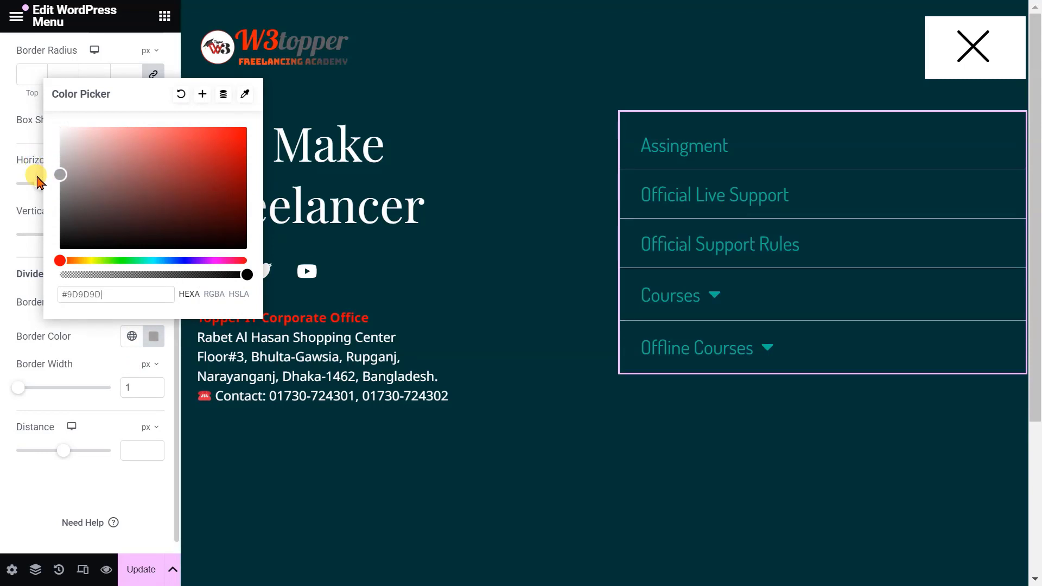
{"action": "left_click", "coordinate": [82, 404]}
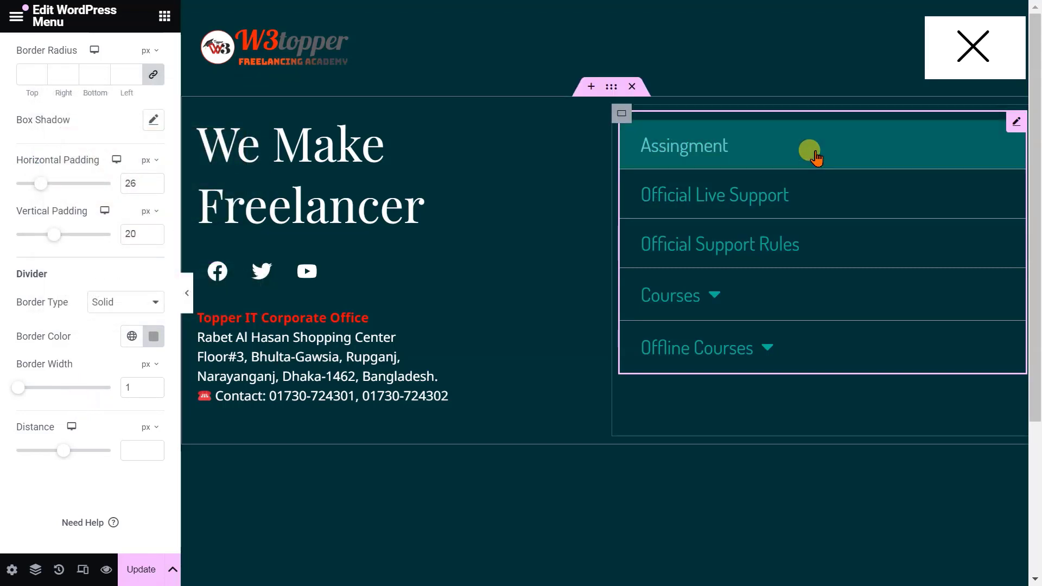
Preview the Courses submenu with the dividers and set the dropdown's vertical padding to 22 px
{"action": "left_click", "coordinate": [721, 297]}
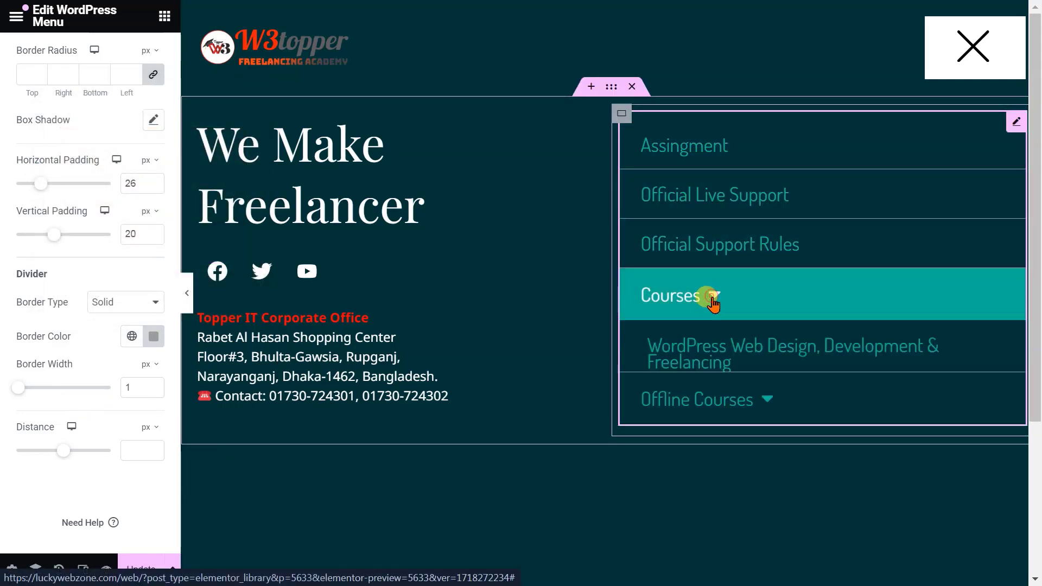
{"action": "left_click", "coordinate": [726, 296]}
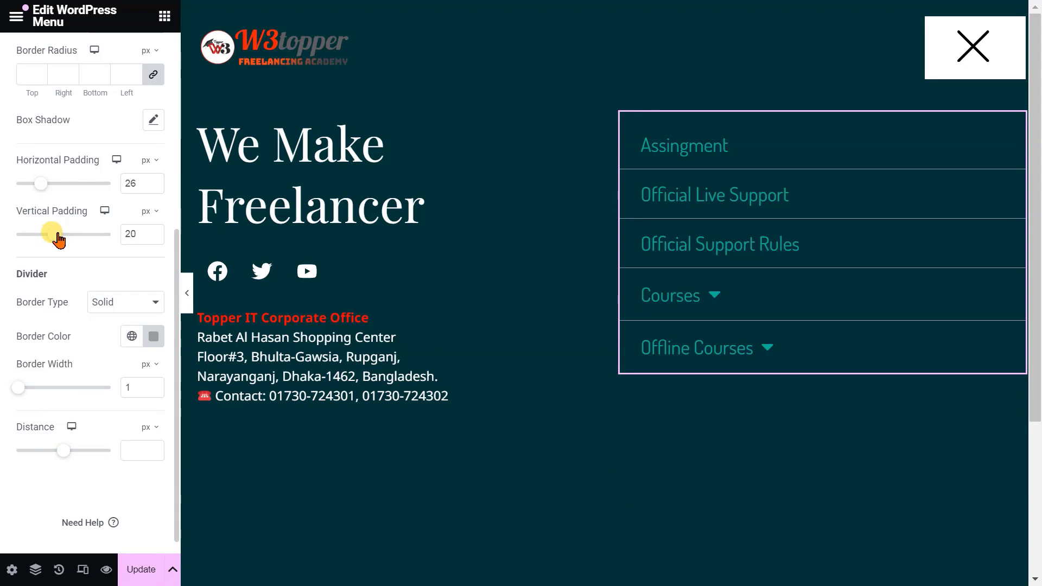
{"action": "left_click_drag", "start_coordinate": [57, 235], "coordinate": [59, 236]}
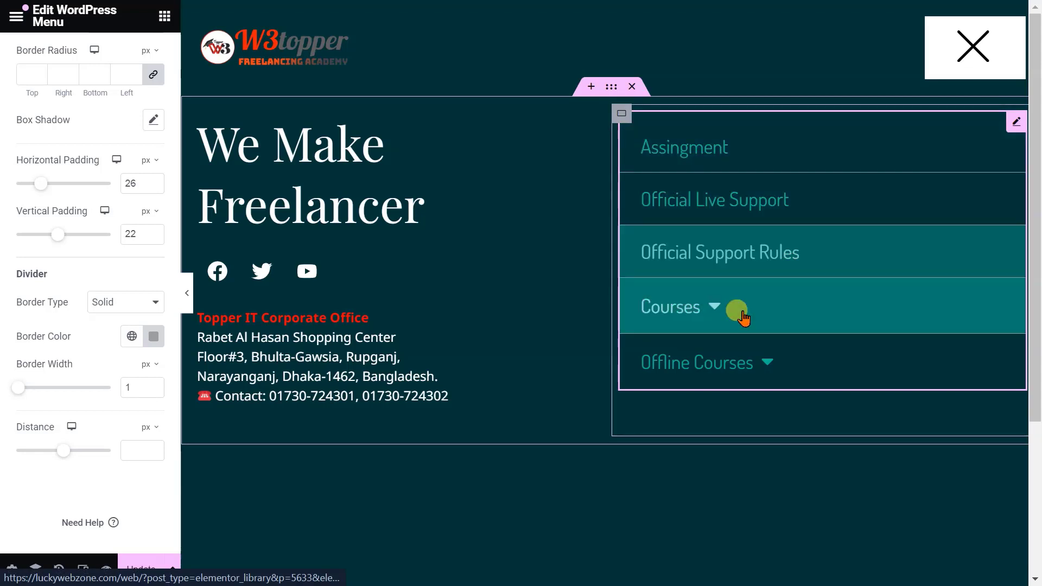
Reduce the close button's typography size to 39 px
{"action": "left_click", "coordinate": [1014, 33]}
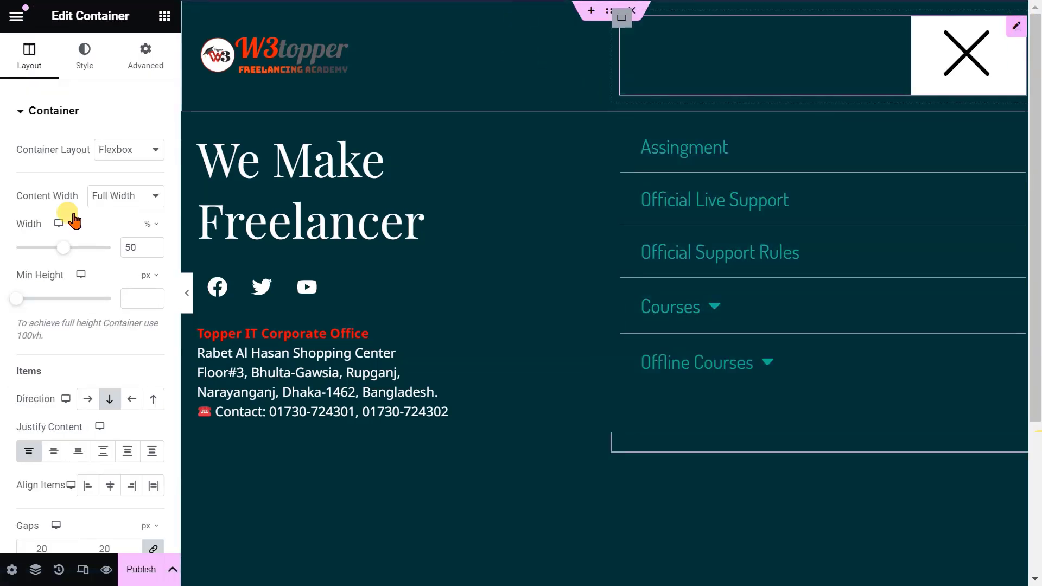
{"action": "left_click", "coordinate": [79, 64]}
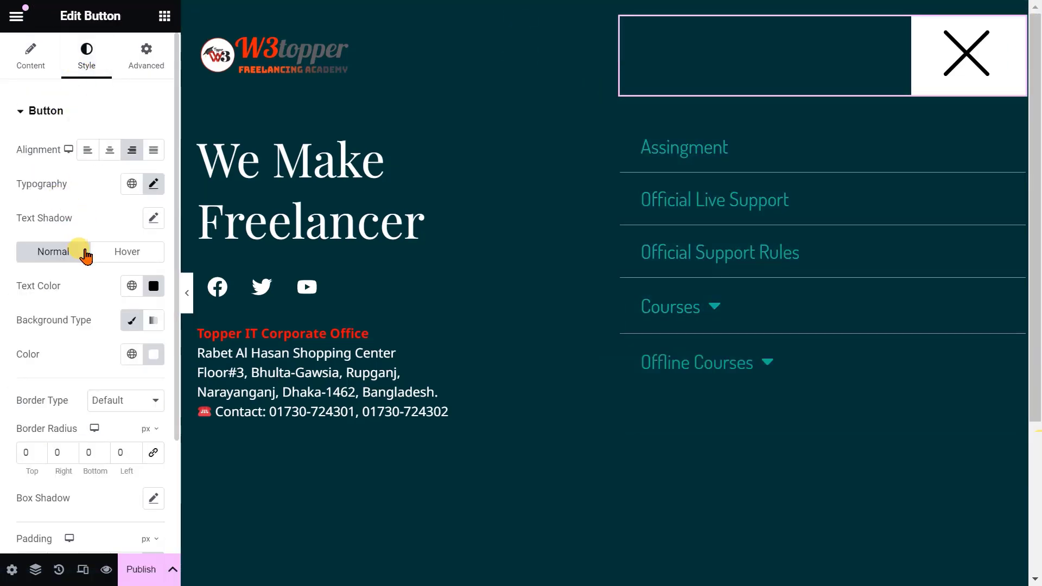
{"action": "scroll", "coordinate": [84, 251], "scroll_direction": "down", "scroll_amount": 3}
{"action": "scroll", "coordinate": [84, 251], "scroll_direction": "up", "scroll_amount": 3}
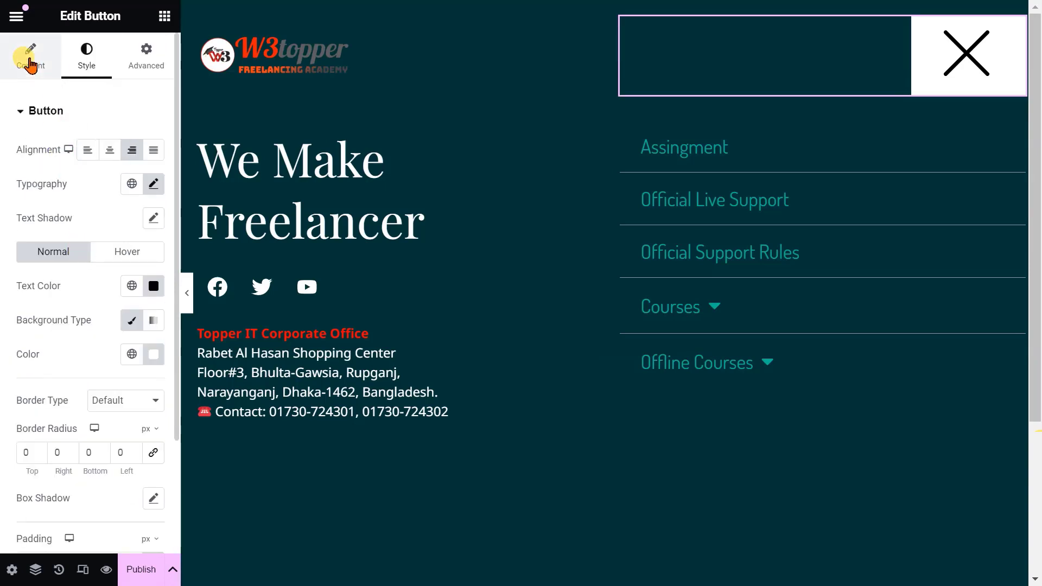
{"action": "left_click", "coordinate": [30, 65]}
{"action": "left_click", "coordinate": [87, 54]}
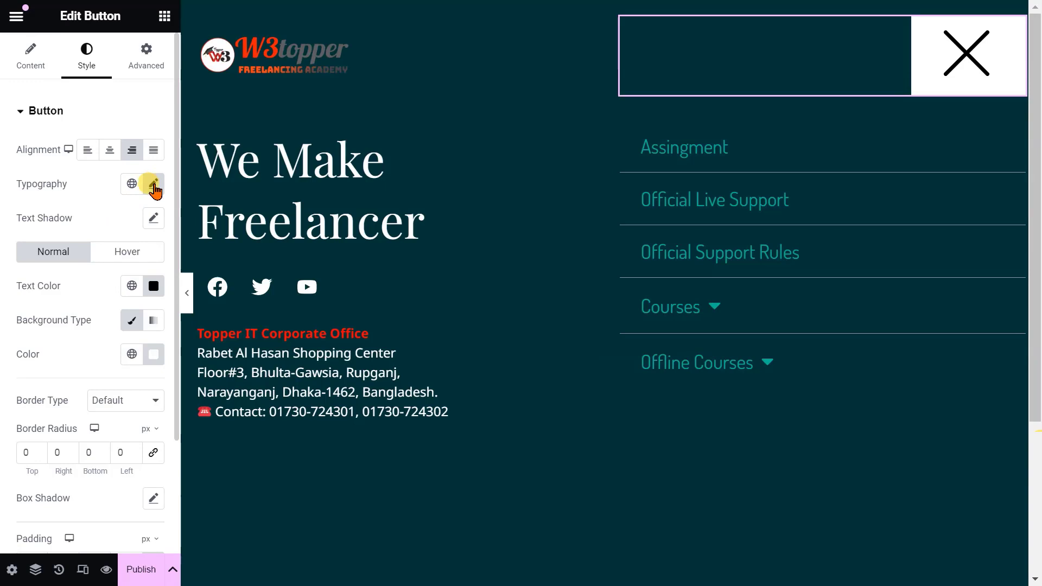
{"action": "left_click", "coordinate": [154, 184]}
{"action": "mouse_move", "coordinate": [45, 320]}
{"action": "left_mouse_down"}
{"action": "mouse_move", "coordinate": [31, 319]}
{"action": "mouse_move", "coordinate": [41, 322]}
{"action": "left_mouse_up"}
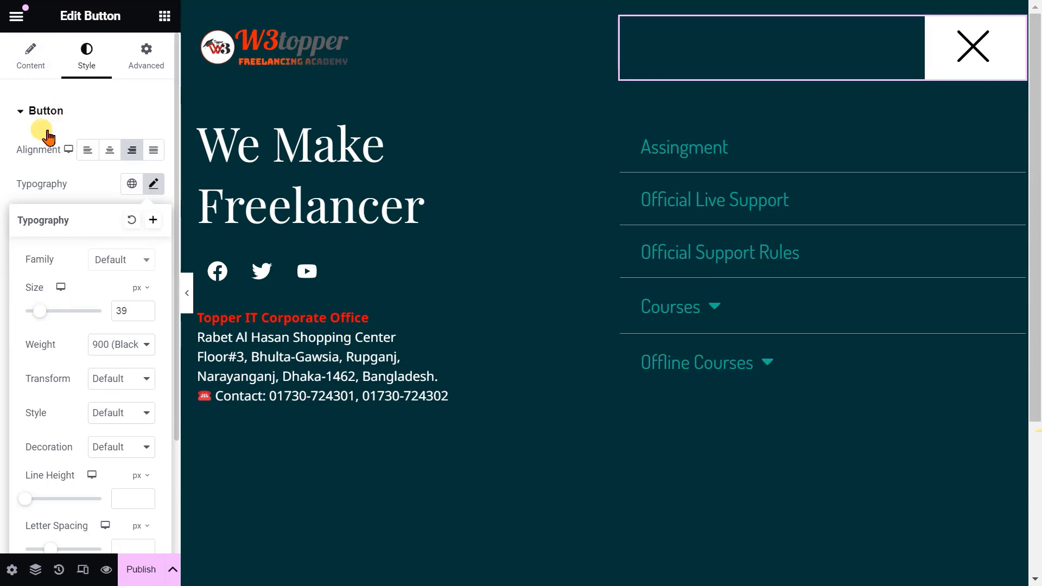
{"action": "left_click", "coordinate": [85, 185]}
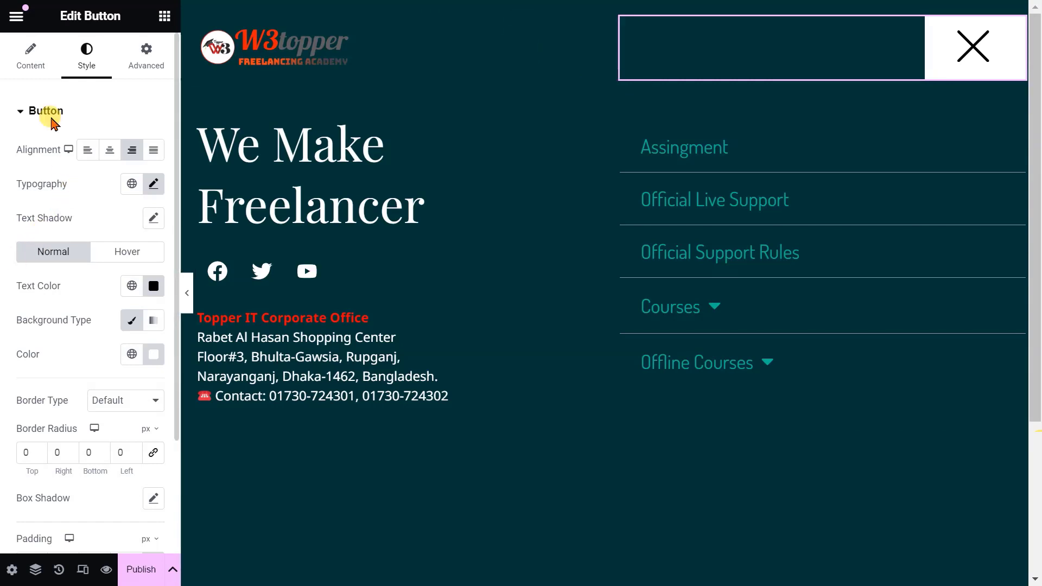
Link the close button to the dynamic Popup action and set that action to Close Popup
{"action": "left_click", "coordinate": [28, 68]}
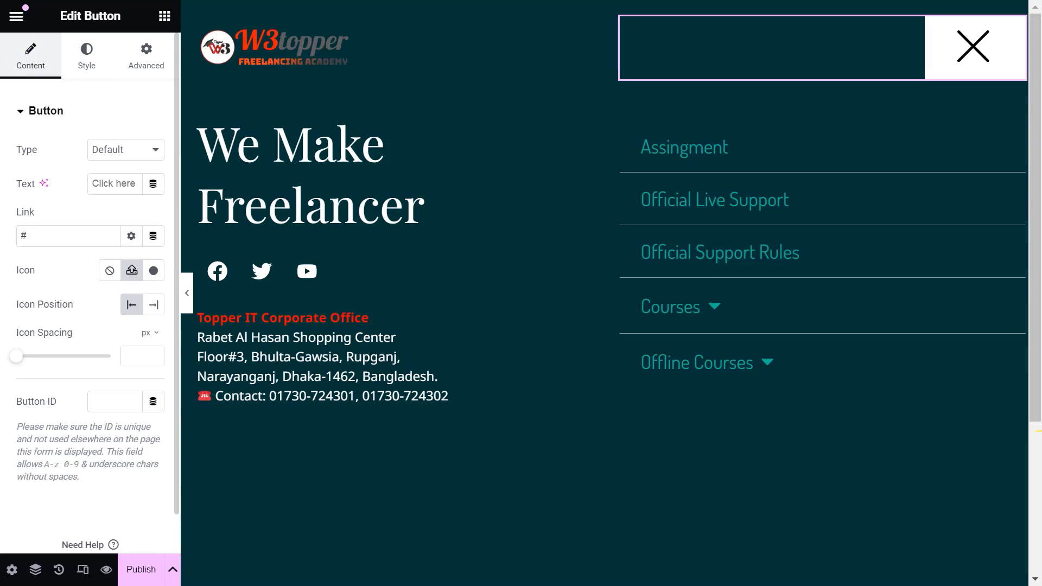
{"action": "left_click", "coordinate": [154, 237]}
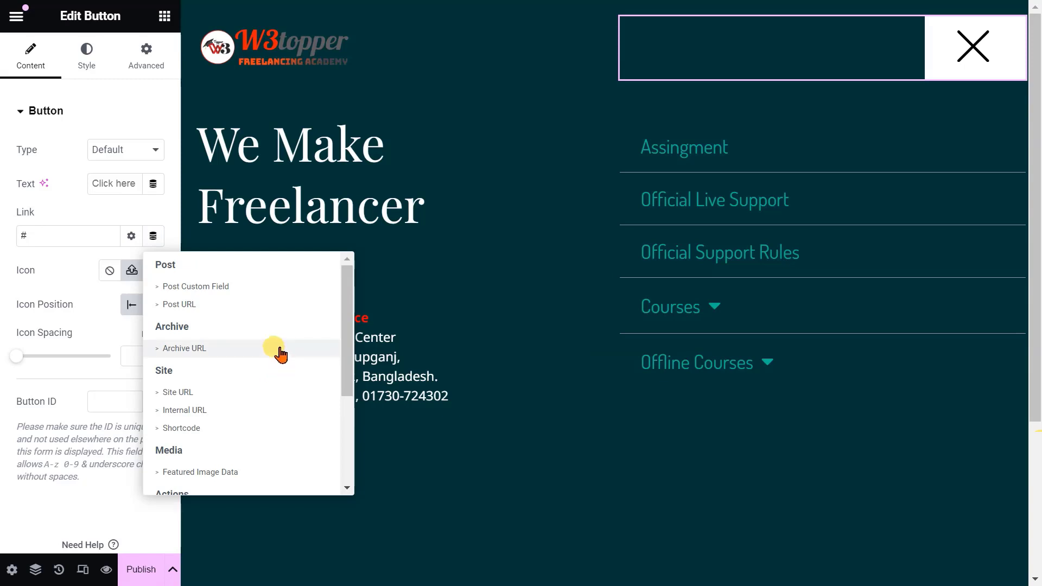
{"action": "scroll", "coordinate": [281, 353], "scroll_direction": "down", "scroll_amount": 3}
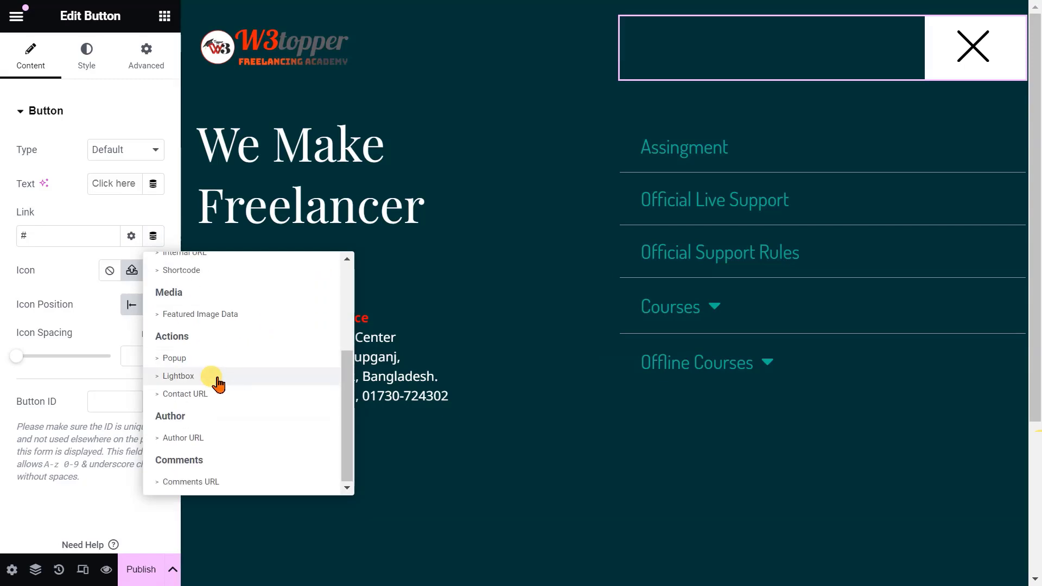
{"action": "left_click", "coordinate": [219, 358]}
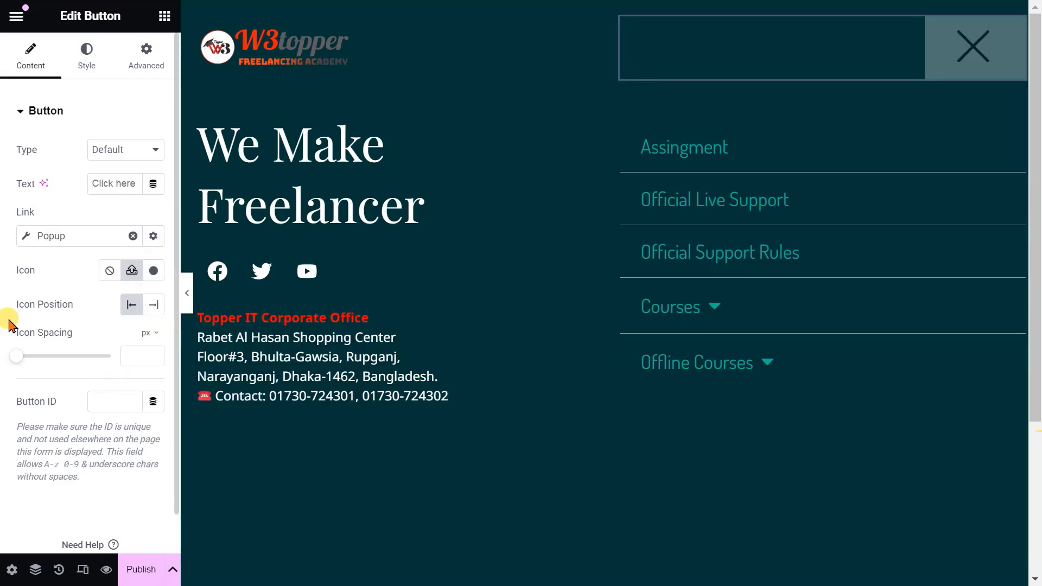
{"action": "left_click", "coordinate": [26, 239]}
{"action": "left_click", "coordinate": [187, 314]}
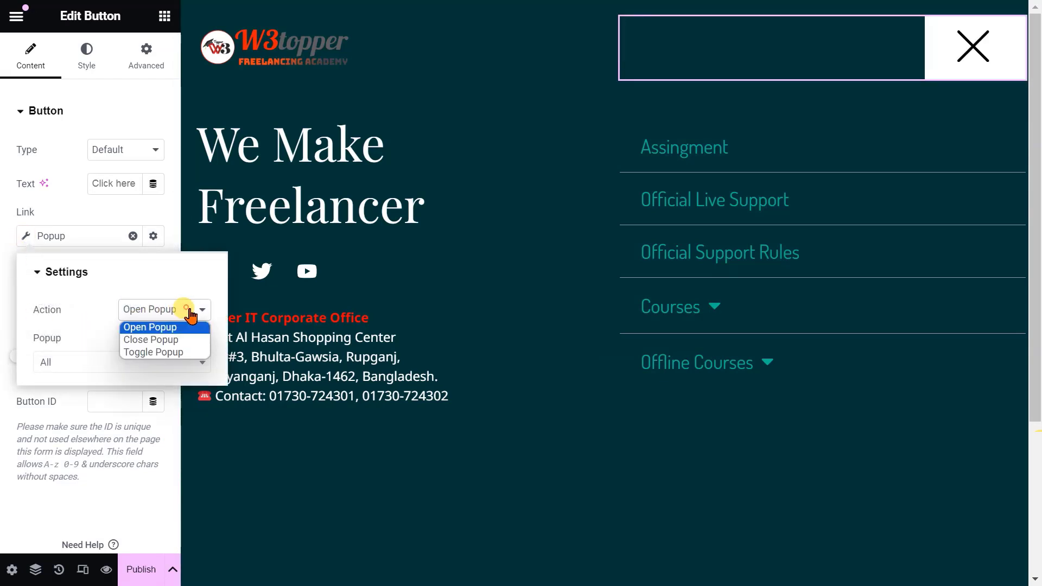
{"action": "left_click", "coordinate": [202, 340]}
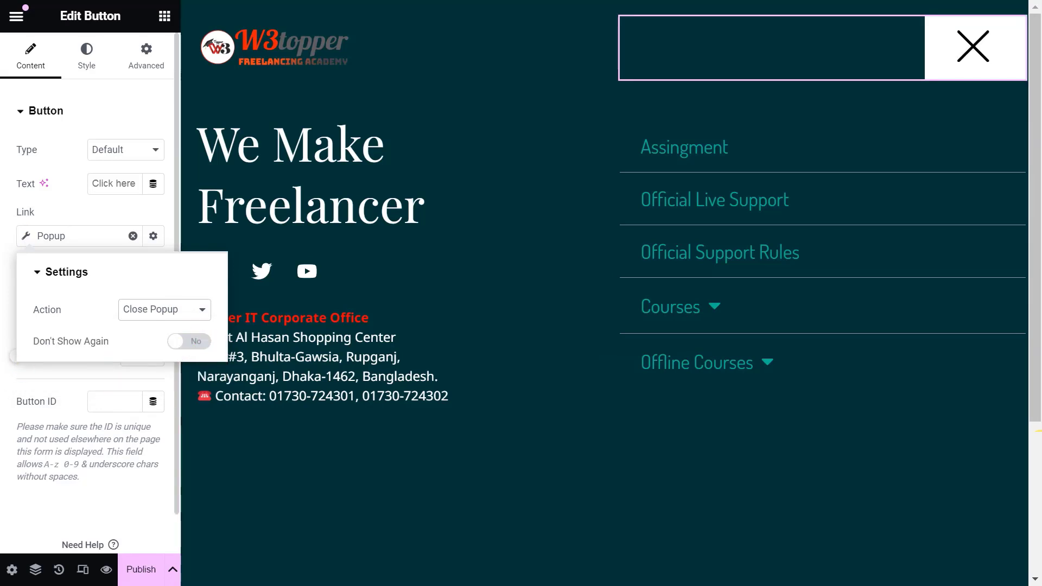
{"action": "left_click", "coordinate": [2, 273]}
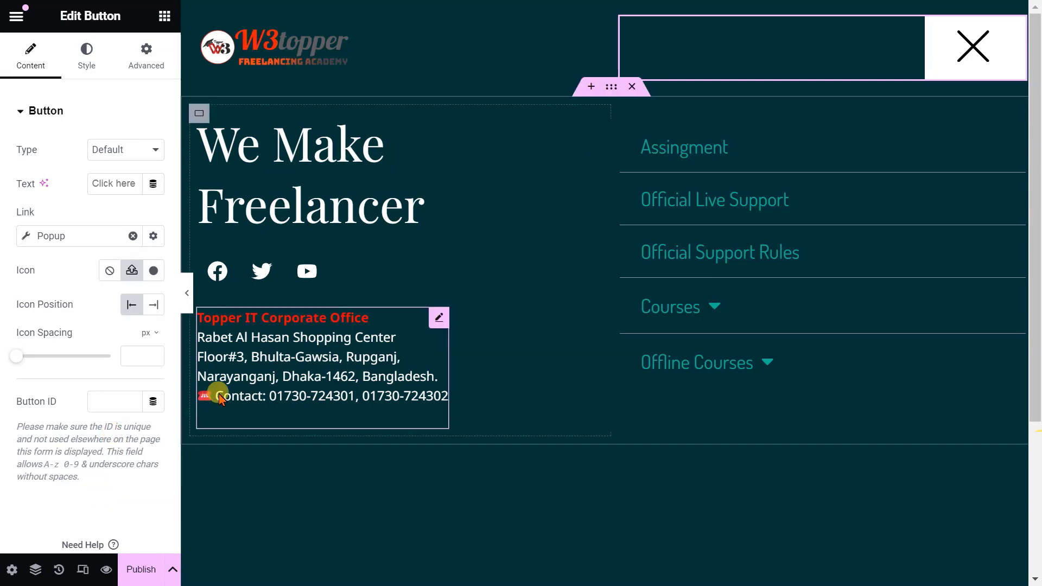
Give the container holding the heading and menu a Slide In Down entrance animation
{"action": "left_click", "coordinate": [611, 87]}
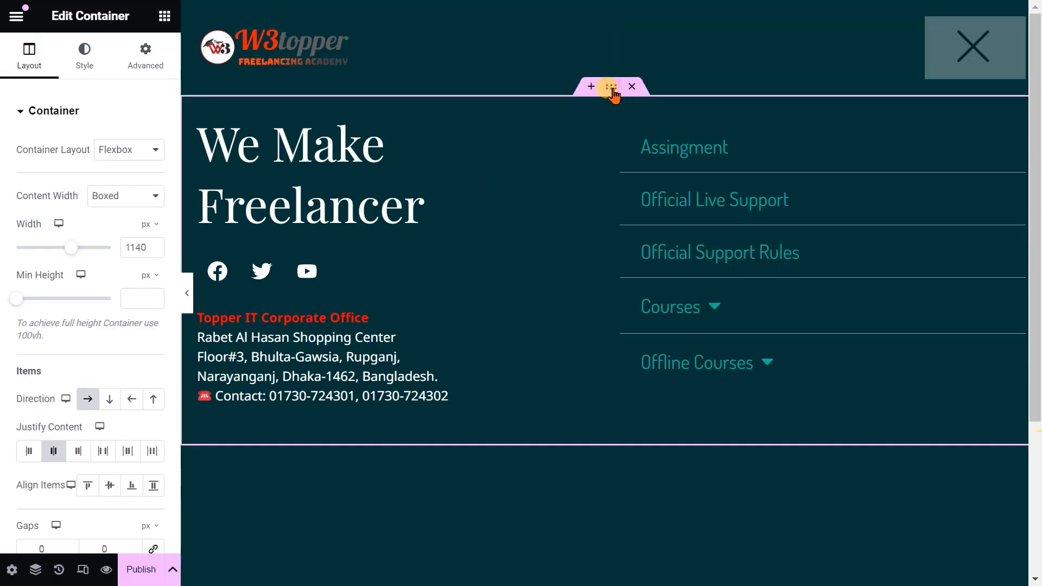
{"action": "left_click", "coordinate": [136, 58]}
{"action": "scroll", "coordinate": [6, 342], "scroll_direction": "down", "scroll_amount": 3}
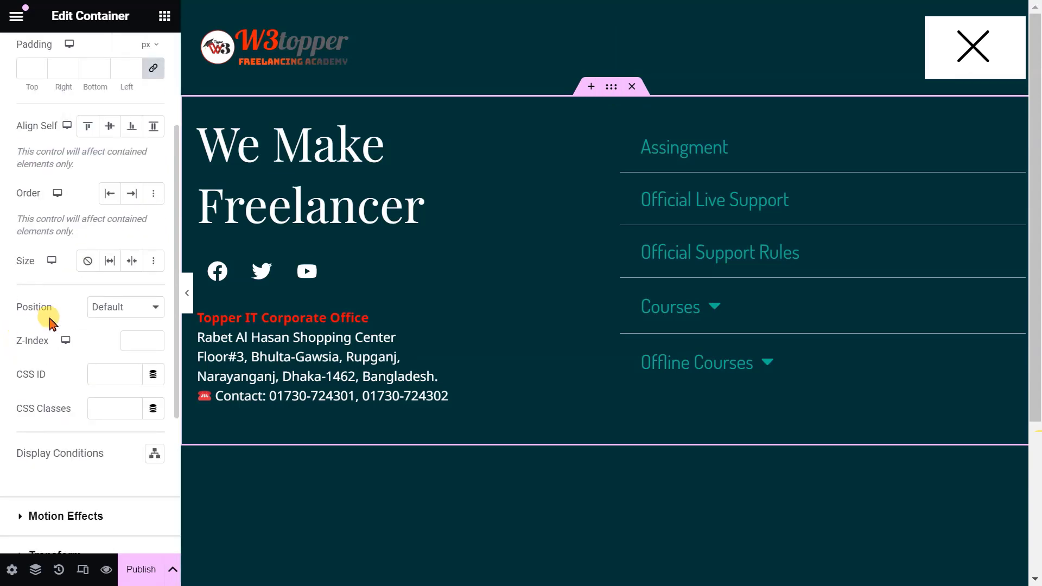
{"action": "scroll", "coordinate": [48, 404], "scroll_direction": "down", "scroll_amount": 3}
{"action": "left_click", "coordinate": [46, 355]}
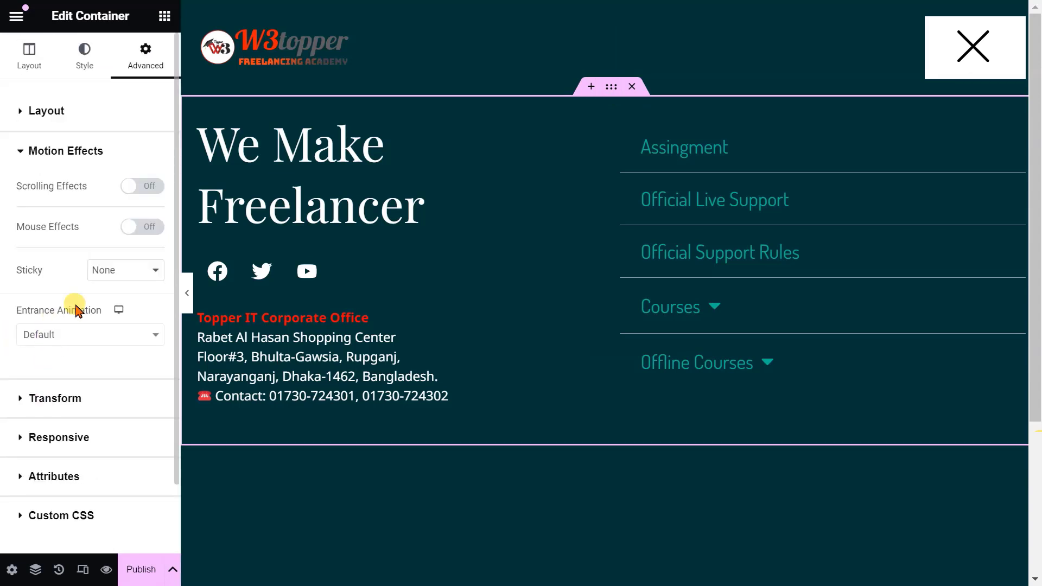
{"action": "left_click", "coordinate": [84, 335]}
{"action": "scroll", "coordinate": [100, 409], "scroll_direction": "down", "scroll_amount": 5}
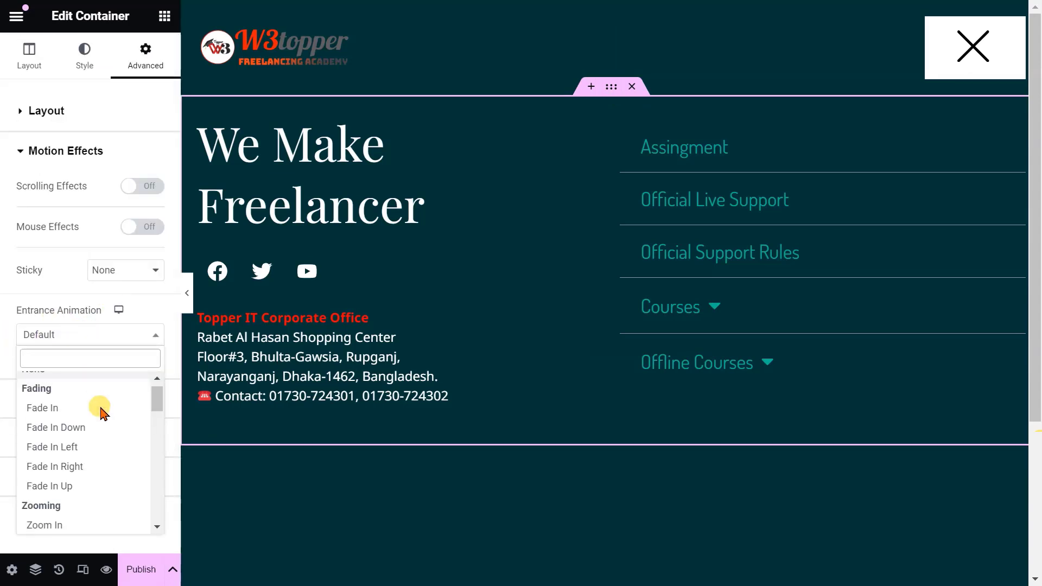
{"action": "scroll", "coordinate": [101, 431], "scroll_direction": "down", "scroll_amount": 3}
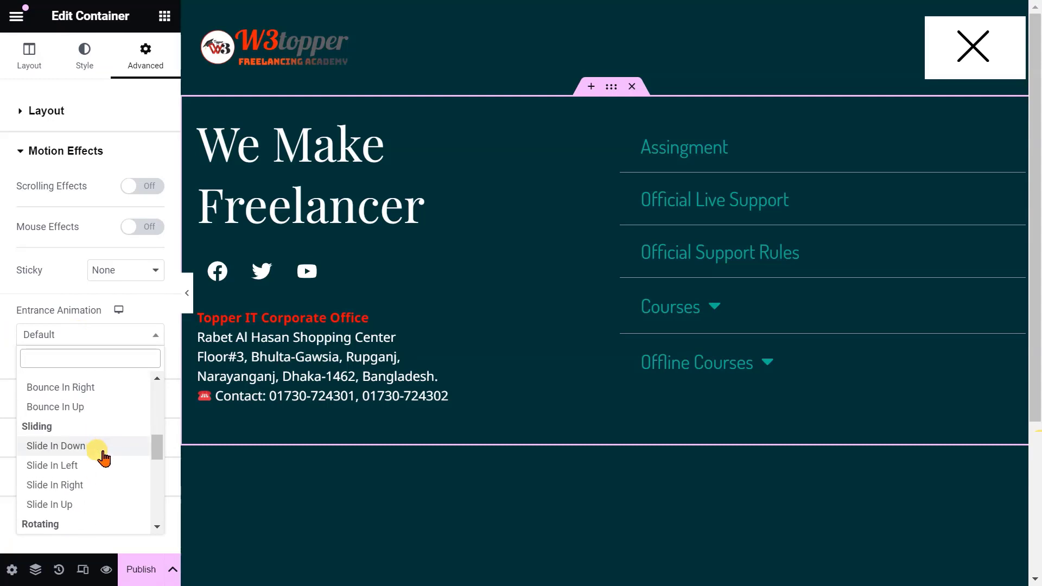
{"action": "left_click", "coordinate": [103, 460]}
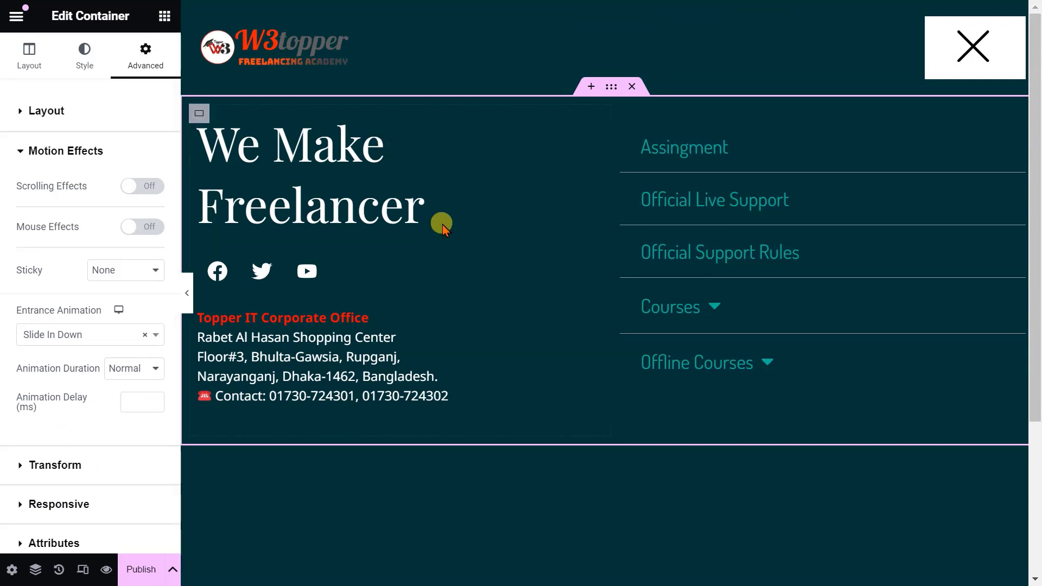
Set the popup's own entrance animation to Slide In Down in the popup settings
{"action": "left_click", "coordinate": [11, 570]}
{"action": "scroll", "coordinate": [63, 350], "scroll_direction": "down", "scroll_amount": 2}
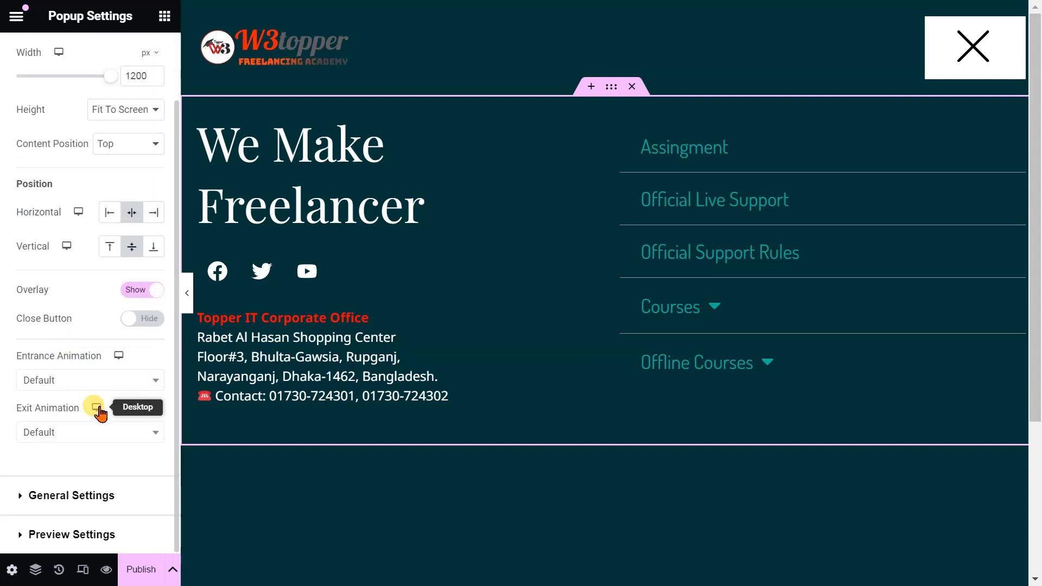
{"action": "left_click", "coordinate": [134, 382]}
{"action": "scroll", "coordinate": [93, 478], "scroll_direction": "down", "scroll_amount": 6}
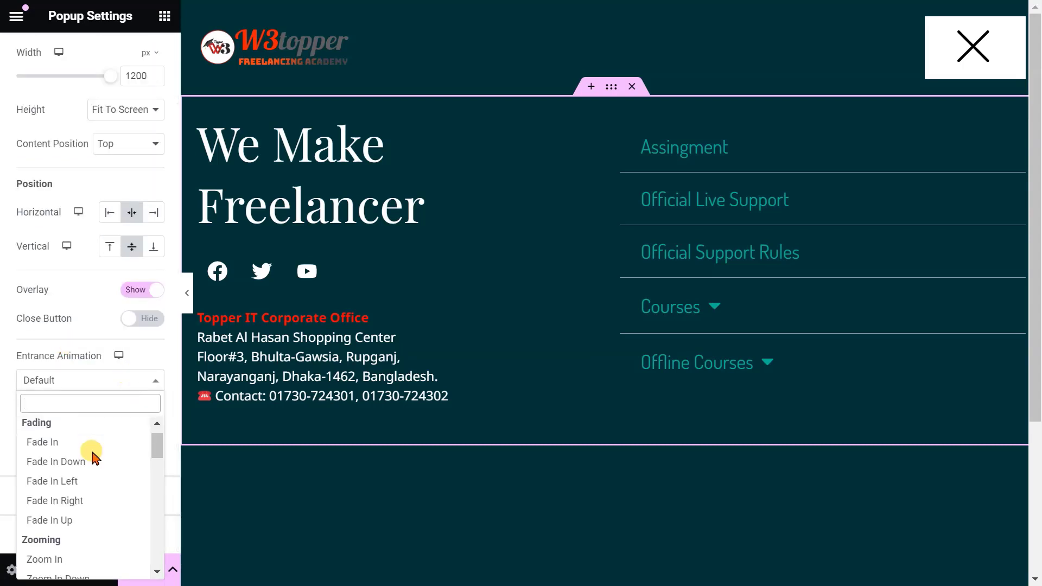
{"action": "scroll", "coordinate": [94, 477], "scroll_direction": "down", "scroll_amount": 2}
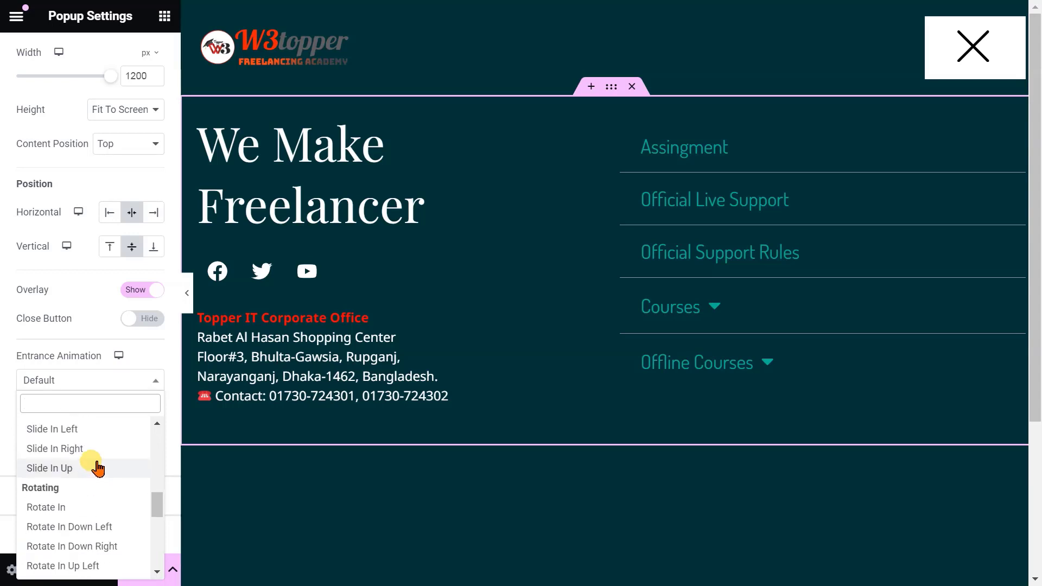
{"action": "scroll", "coordinate": [100, 473], "scroll_direction": "up", "scroll_amount": 2}
{"action": "left_click", "coordinate": [98, 490]}
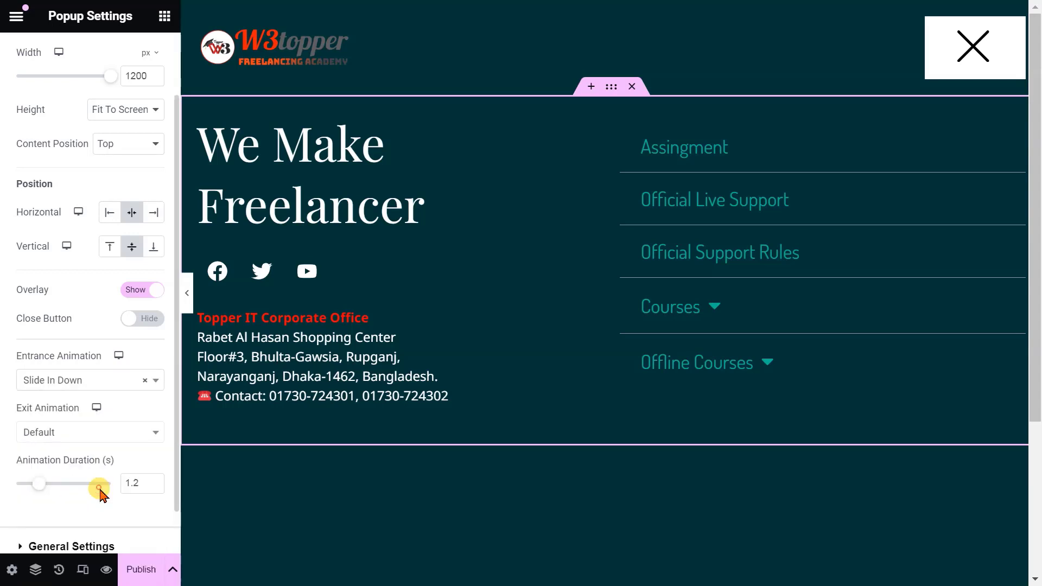
Set the popup's exit animation to Slide Out Up
{"action": "left_click", "coordinate": [110, 434]}
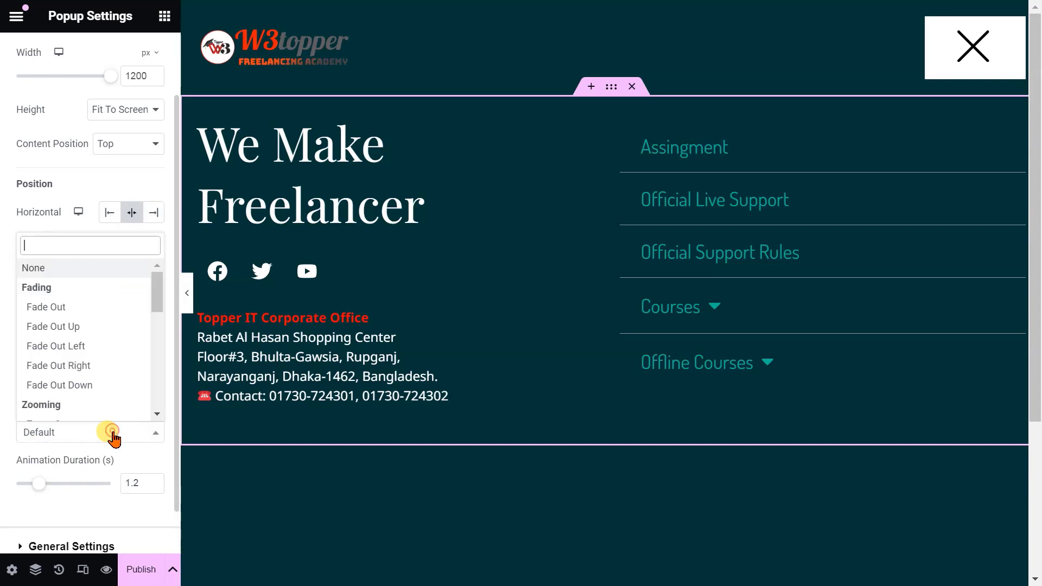
{"action": "scroll", "coordinate": [103, 352], "scroll_direction": "down", "scroll_amount": 2}
{"action": "scroll", "coordinate": [111, 357], "scroll_direction": "down", "scroll_amount": 1}
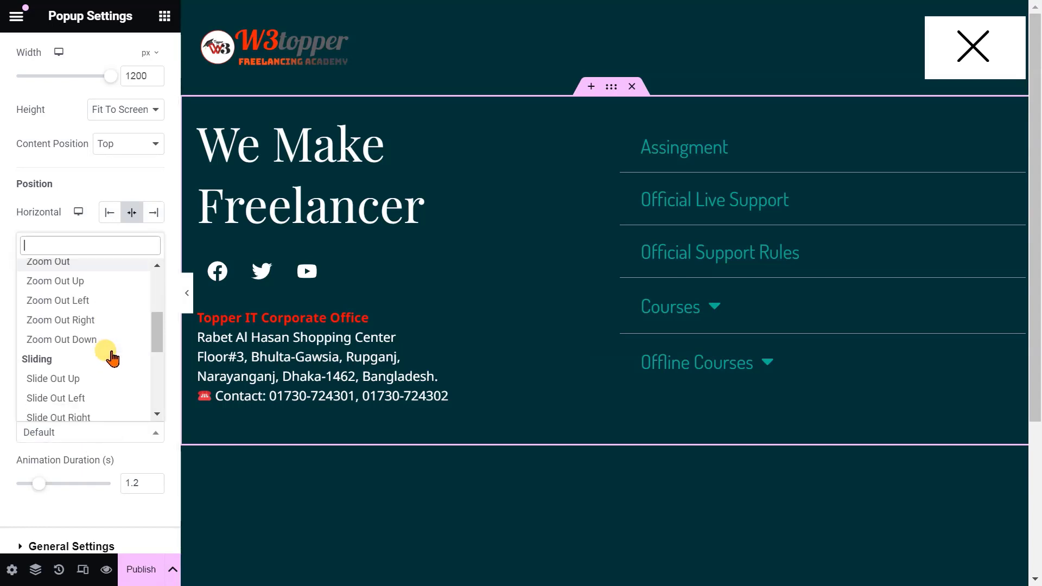
{"action": "left_click", "coordinate": [97, 377]}
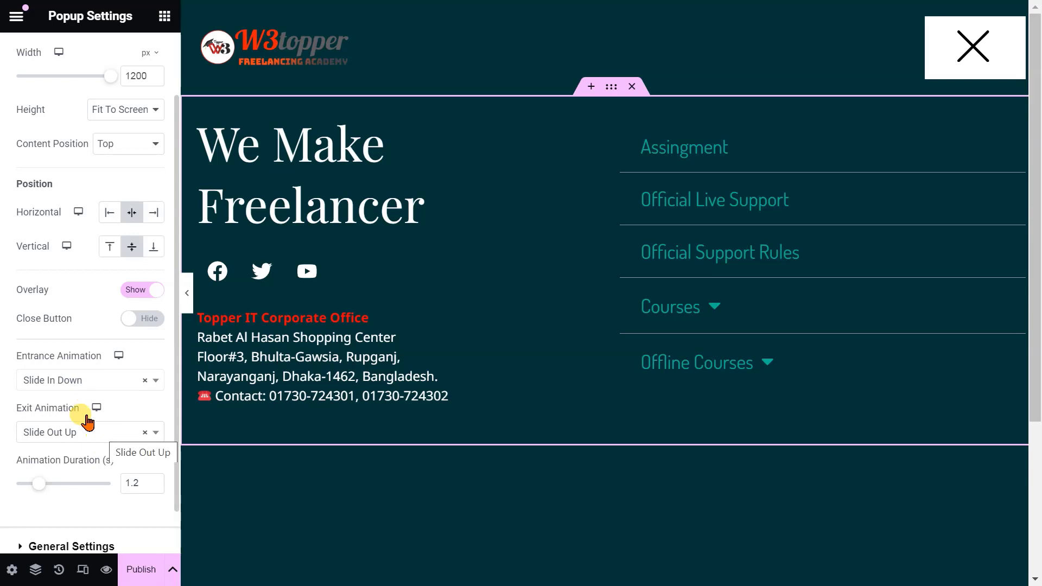
Open the popup's display conditions and save and close the publish settings without adding a condition
{"action": "left_click", "coordinate": [171, 569]}
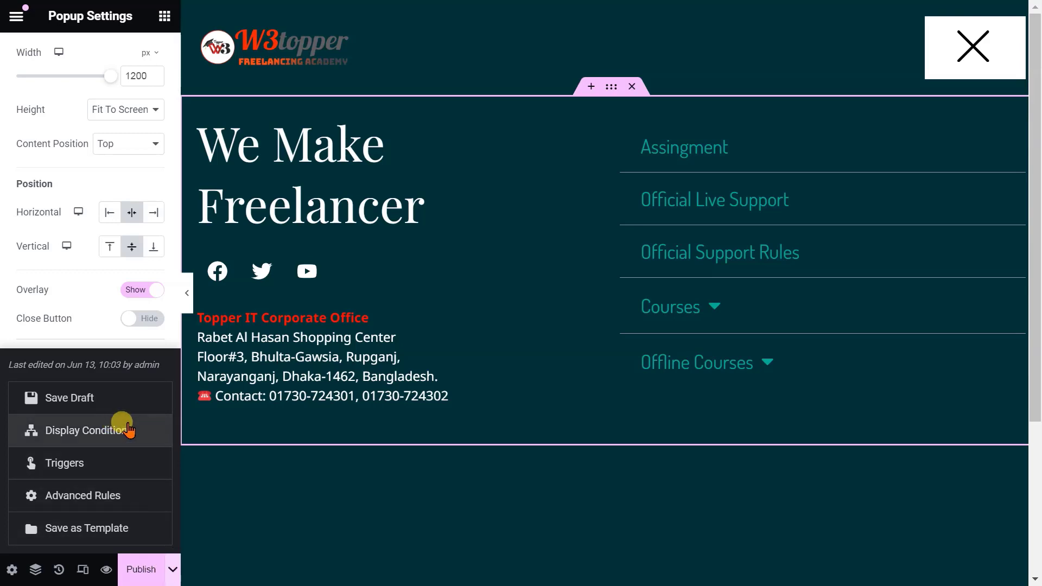
{"action": "left_click", "coordinate": [128, 429]}
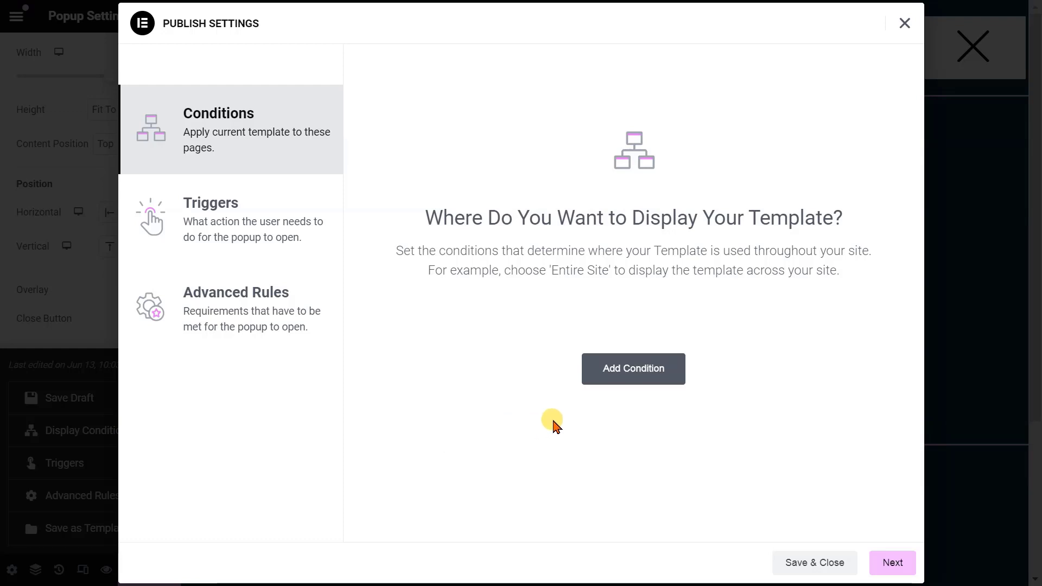
{"action": "left_click", "coordinate": [825, 564]}
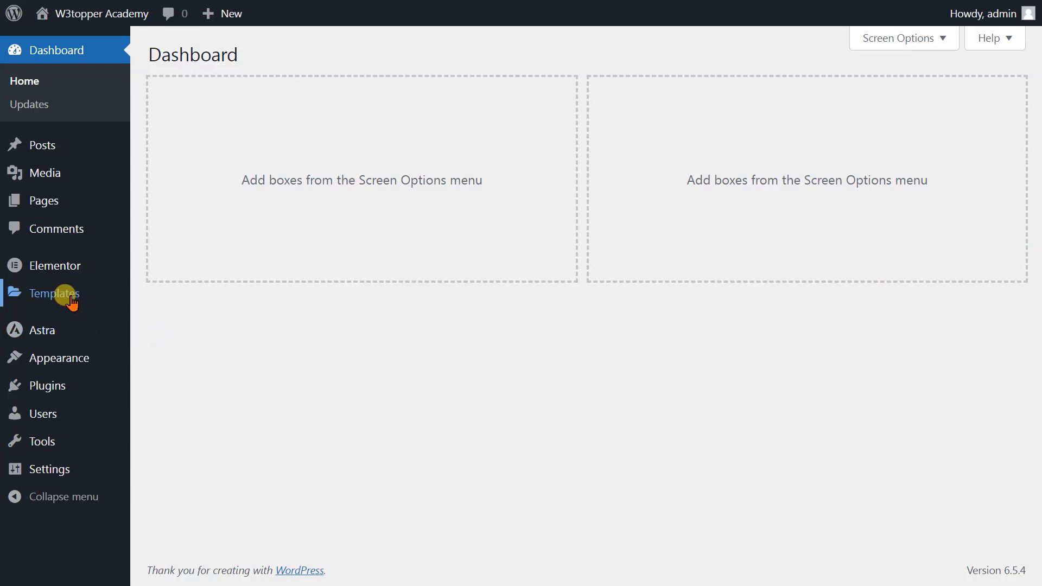
Create a new Elementor template of type Header named Main Header
{"action": "mouse_move", "coordinate": [70, 301]}
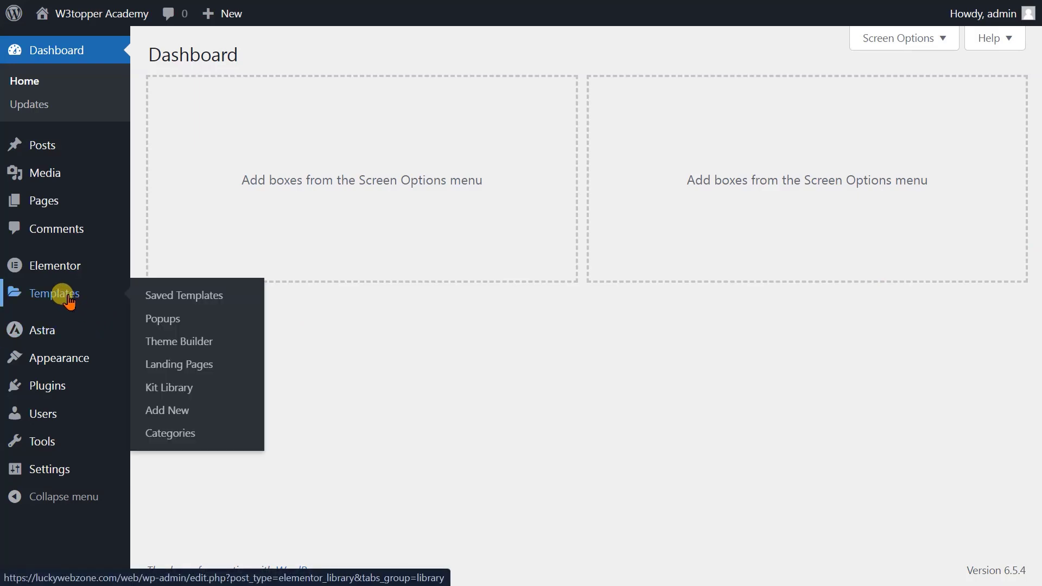
{"action": "left_click", "coordinate": [244, 425]}
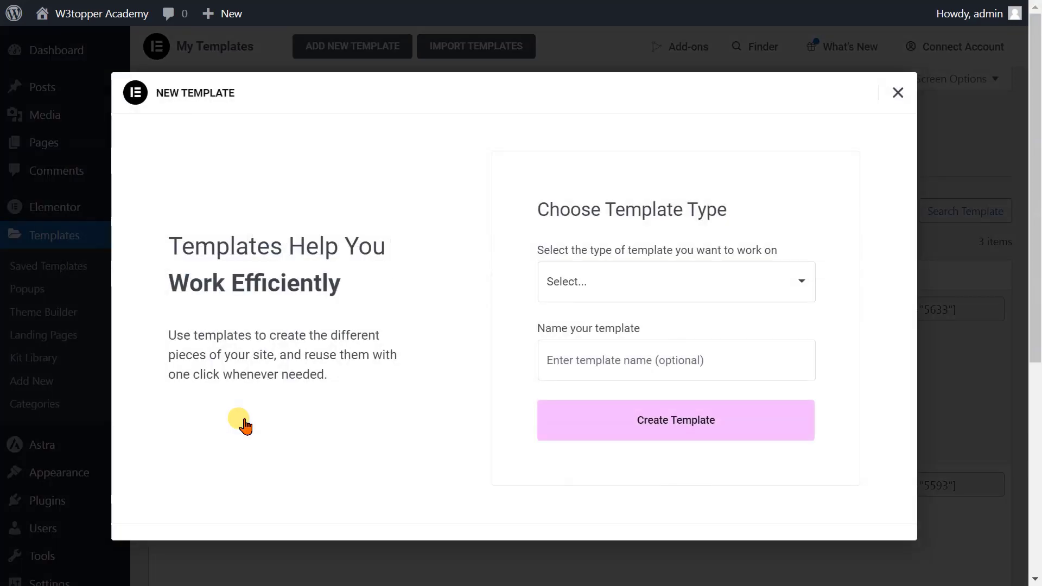
{"action": "left_click", "coordinate": [787, 281]}
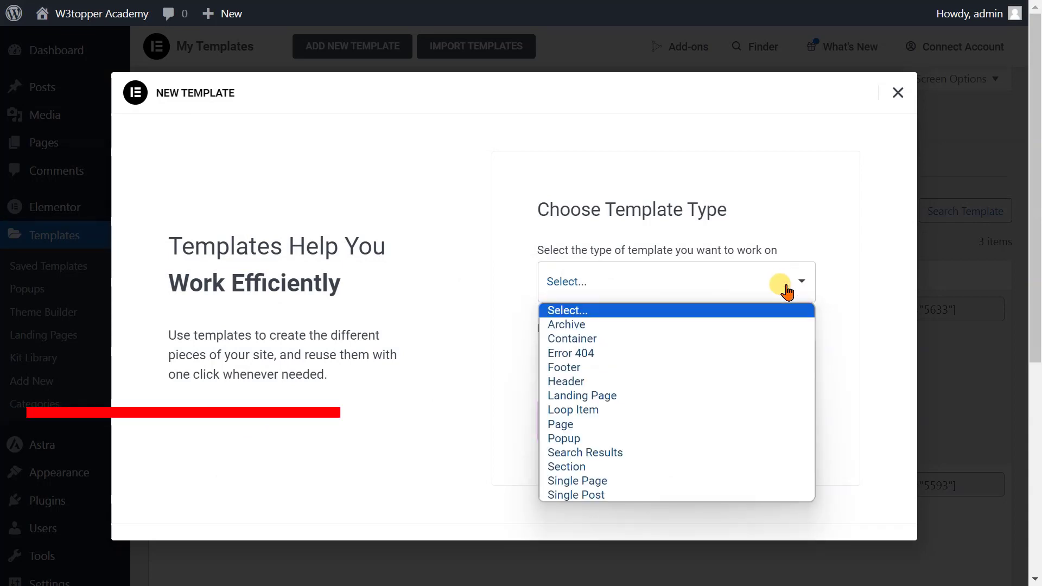
{"action": "left_click", "coordinate": [771, 382]}
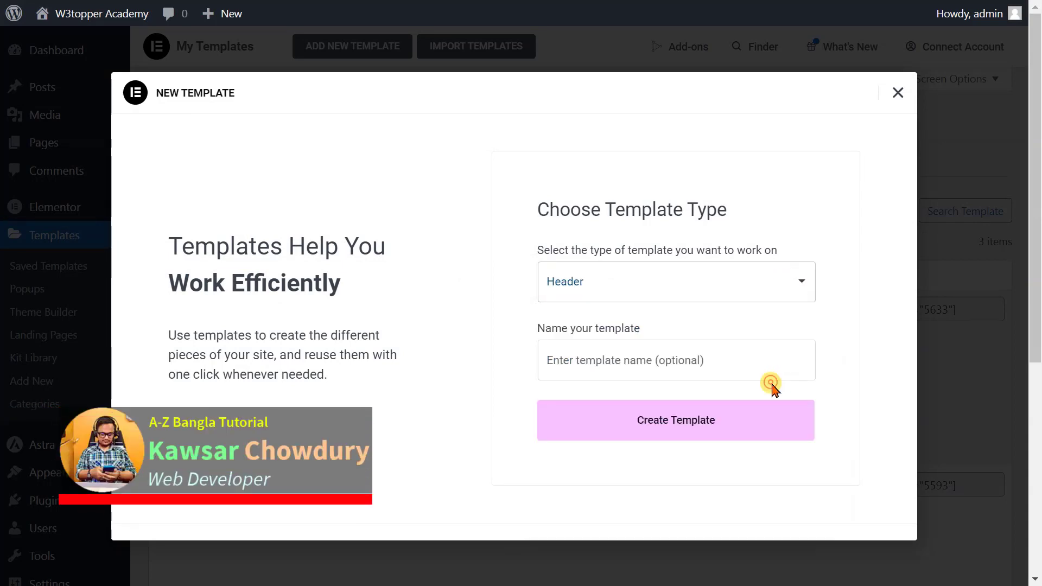
{"action": "left_click", "coordinate": [735, 355]}
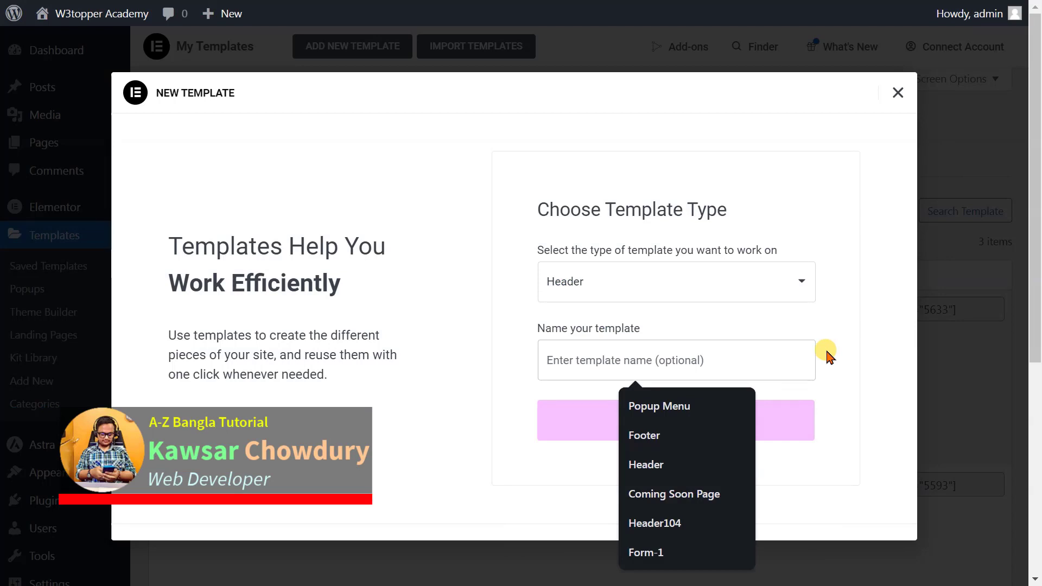
{"action": "type", "text": "Main Header"}
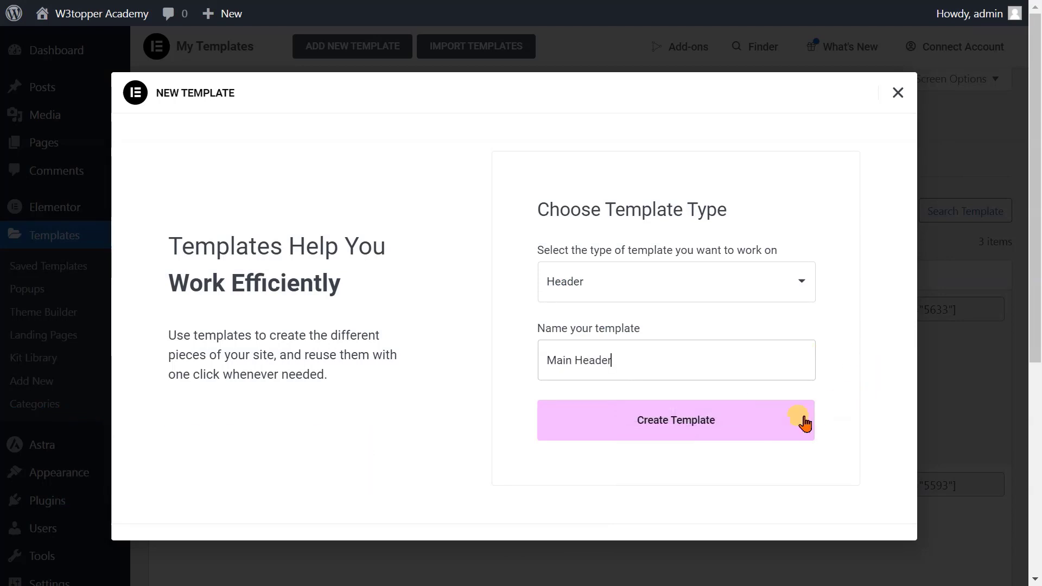
{"action": "left_click", "coordinate": [785, 432]}
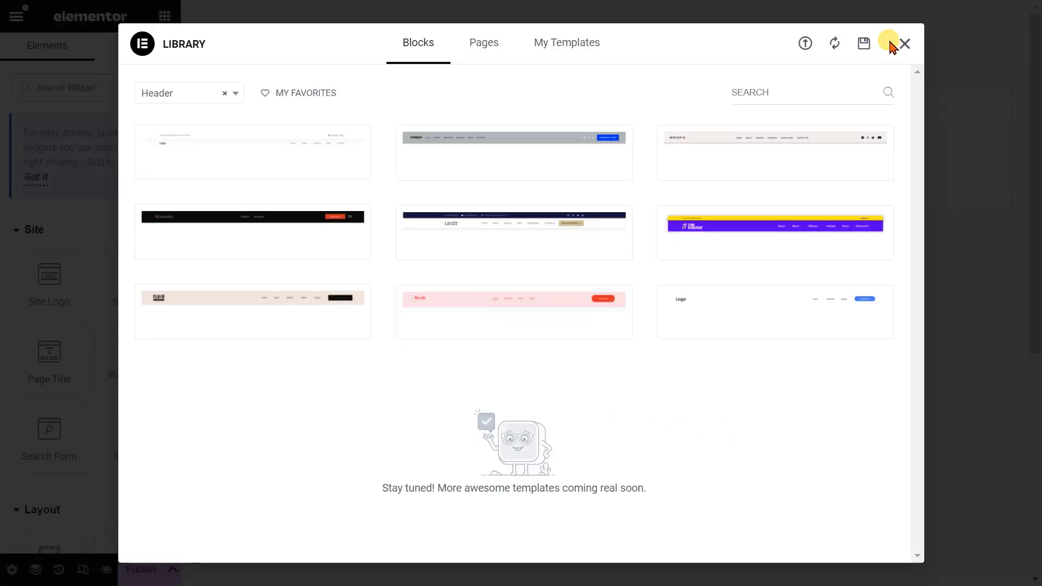
Dismiss the template library and add a Flexbox container with two equal columns to the header
{"action": "left_click", "coordinate": [904, 45]}
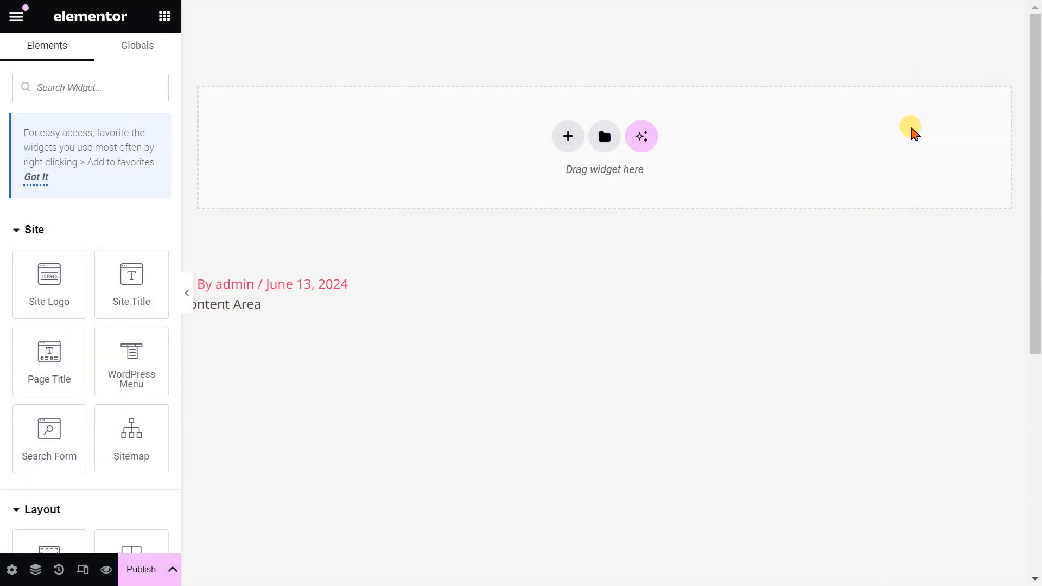
{"action": "left_click", "coordinate": [570, 140]}
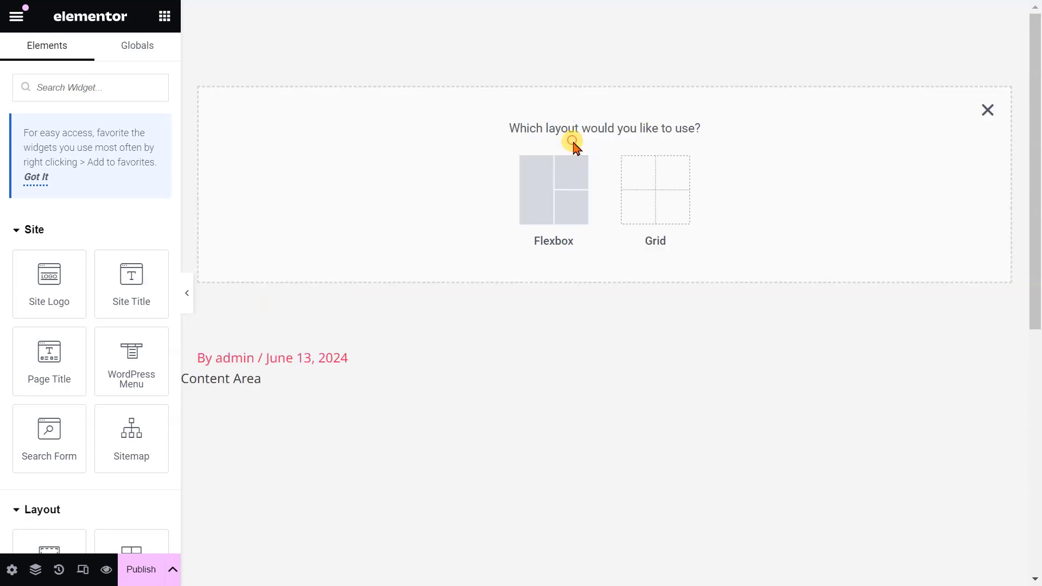
{"action": "left_click", "coordinate": [547, 185]}
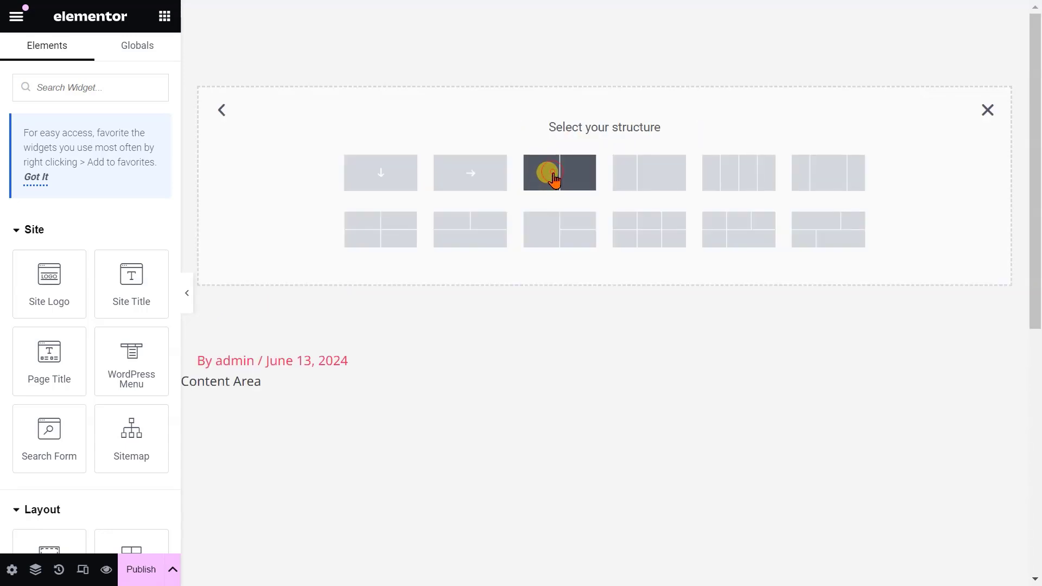
{"action": "left_click", "coordinate": [556, 179]}
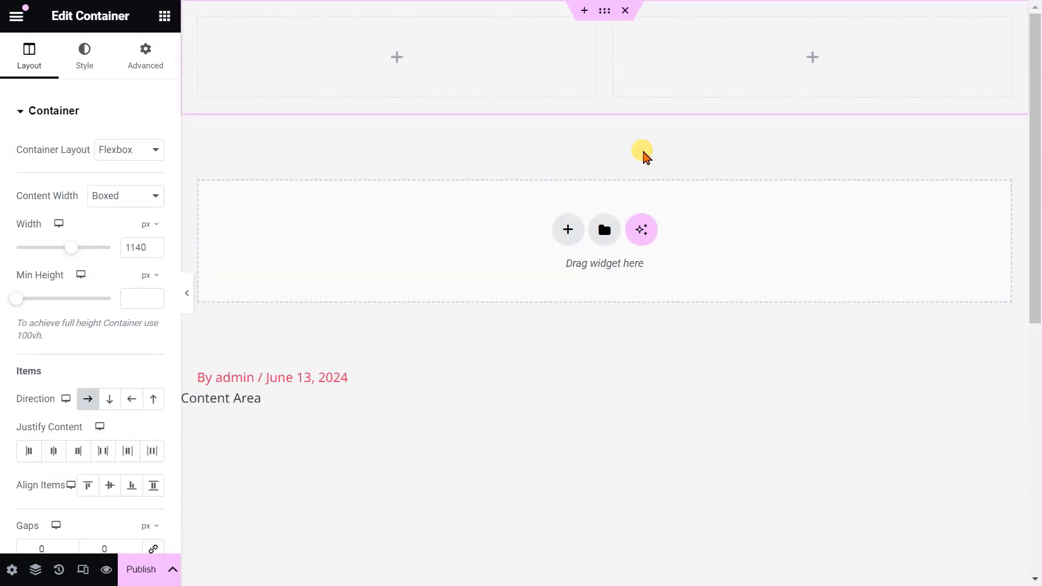
Add an Image widget with the W3topper Freelancing Academy logo to the first column and set its width to 44%
{"action": "left_click", "coordinate": [164, 15]}
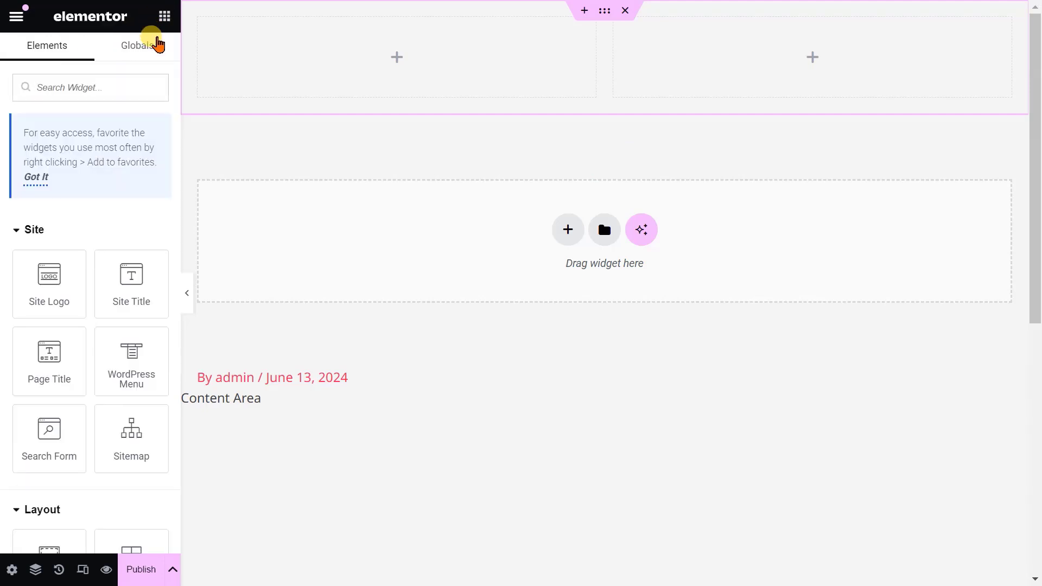
{"action": "scroll", "coordinate": [102, 204], "scroll_direction": "down", "scroll_amount": 5}
{"action": "scroll", "coordinate": [108, 228], "scroll_direction": "down", "scroll_amount": 3}
{"action": "left_click_drag", "start_coordinate": [122, 255], "coordinate": [369, 75]}
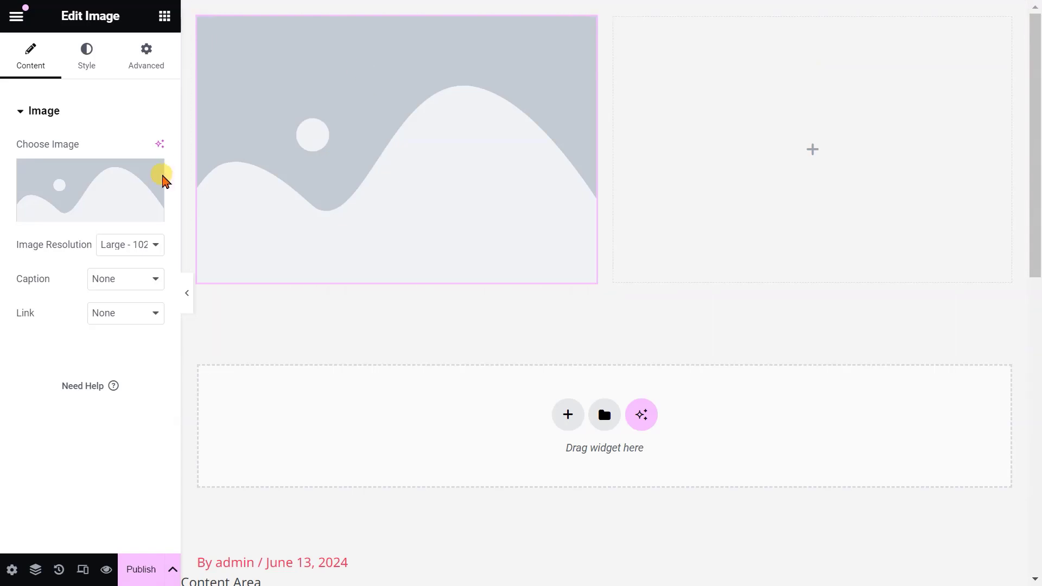
{"action": "left_click", "coordinate": [71, 215]}
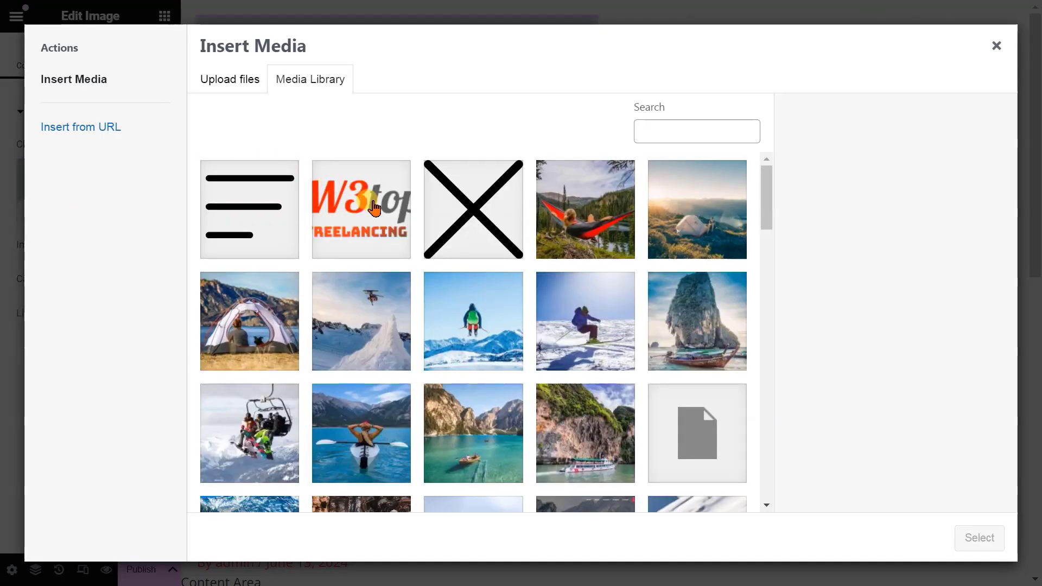
{"action": "left_click", "coordinate": [360, 208]}
{"action": "left_click", "coordinate": [978, 537]}
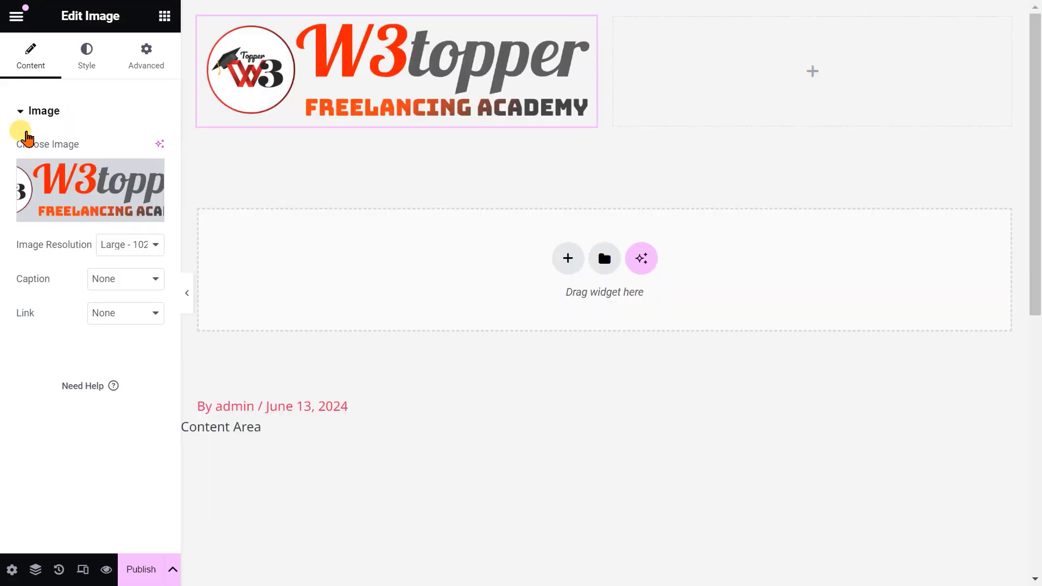
{"action": "left_click", "coordinate": [86, 51]}
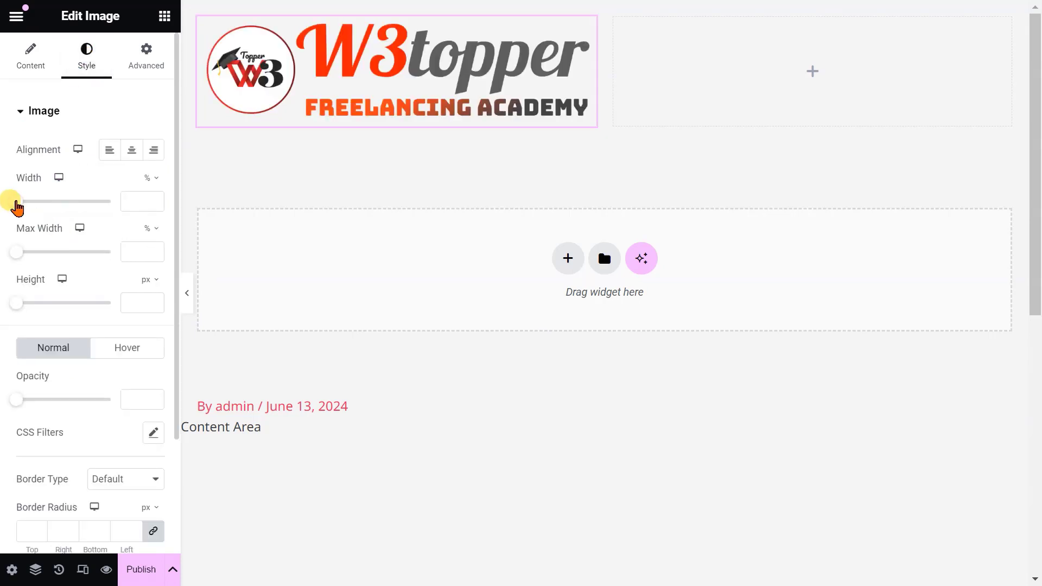
{"action": "left_click_drag", "start_coordinate": [12, 200], "coordinate": [57, 211]}
Justify the first column's content to Center with items aligned to Start, and left-align the logo image
{"action": "left_click", "coordinate": [199, 20]}
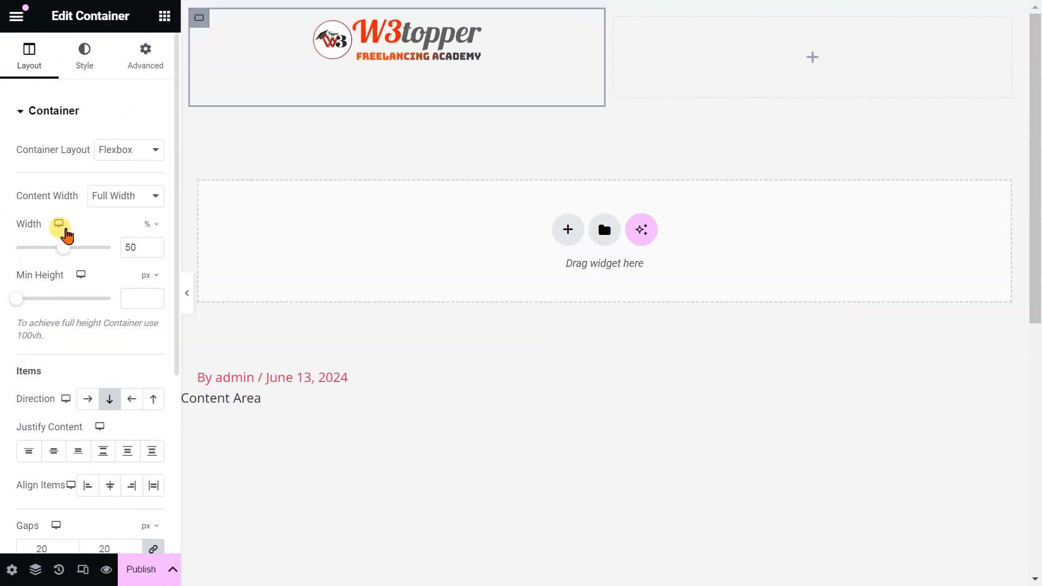
{"action": "left_click", "coordinate": [48, 452]}
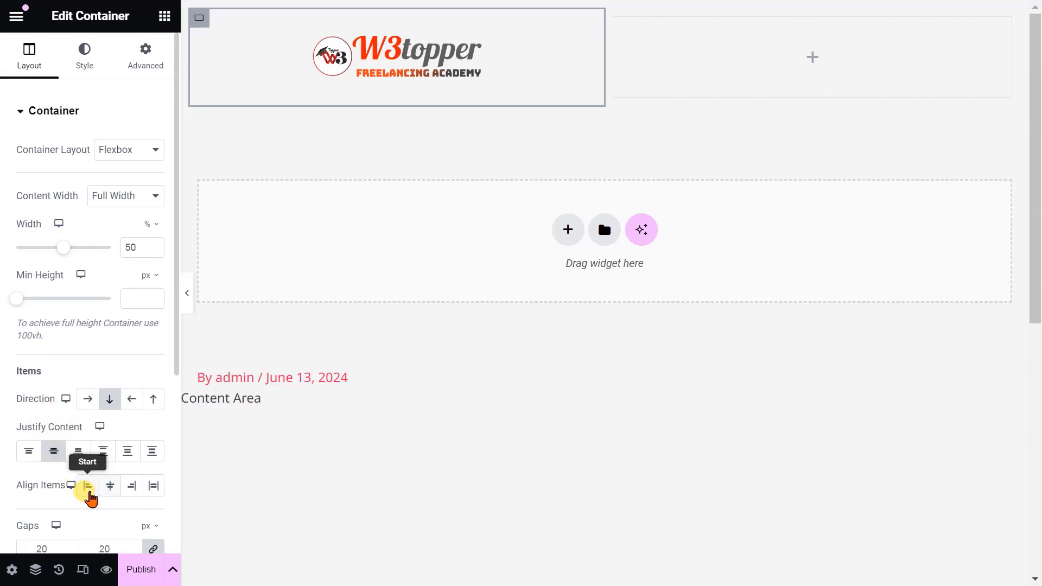
{"action": "left_click", "coordinate": [89, 489]}
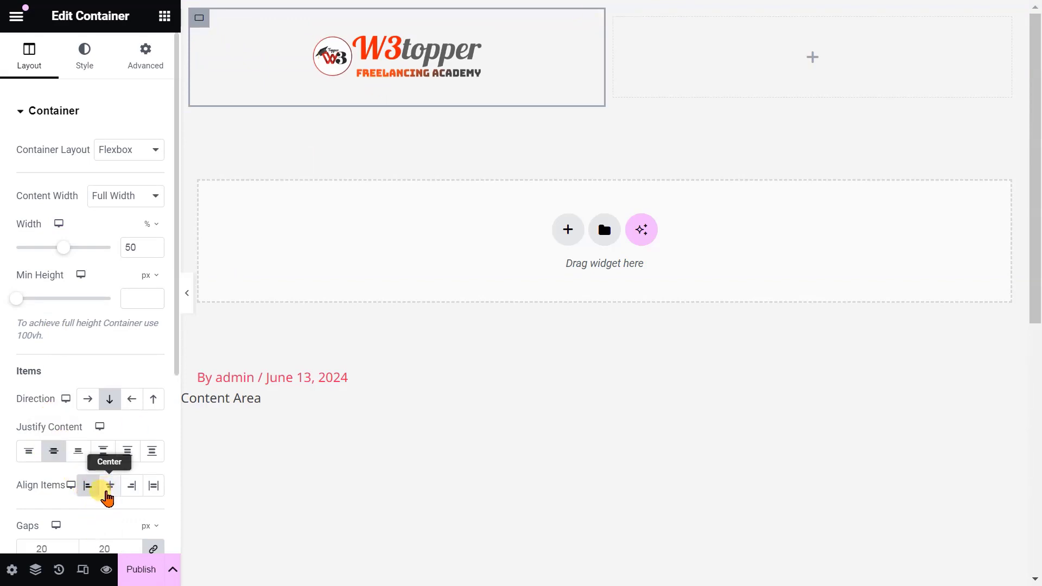
{"action": "left_click", "coordinate": [585, 46]}
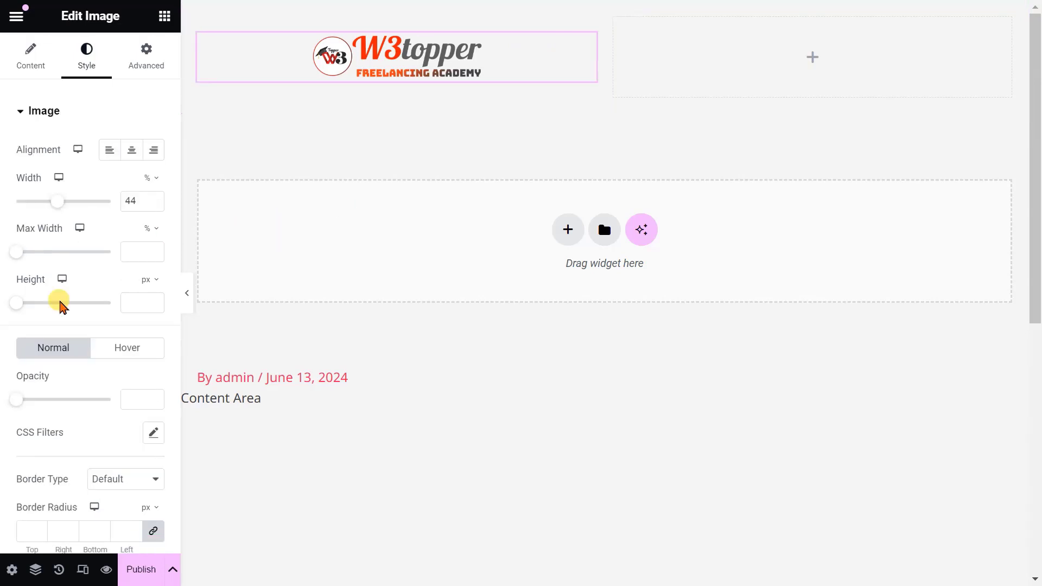
{"action": "left_click", "coordinate": [109, 150]}
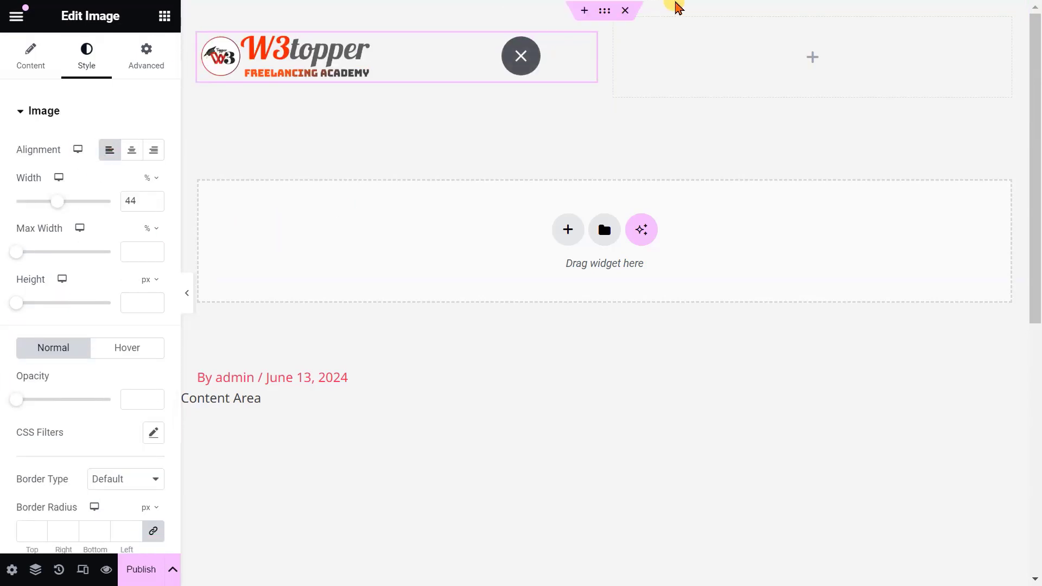
Set the logo column's width to 30% and the empty column's to 70%, and enlarge the logo to 66% width
{"action": "left_click_drag", "start_coordinate": [604, 57], "coordinate": [507, 57]}
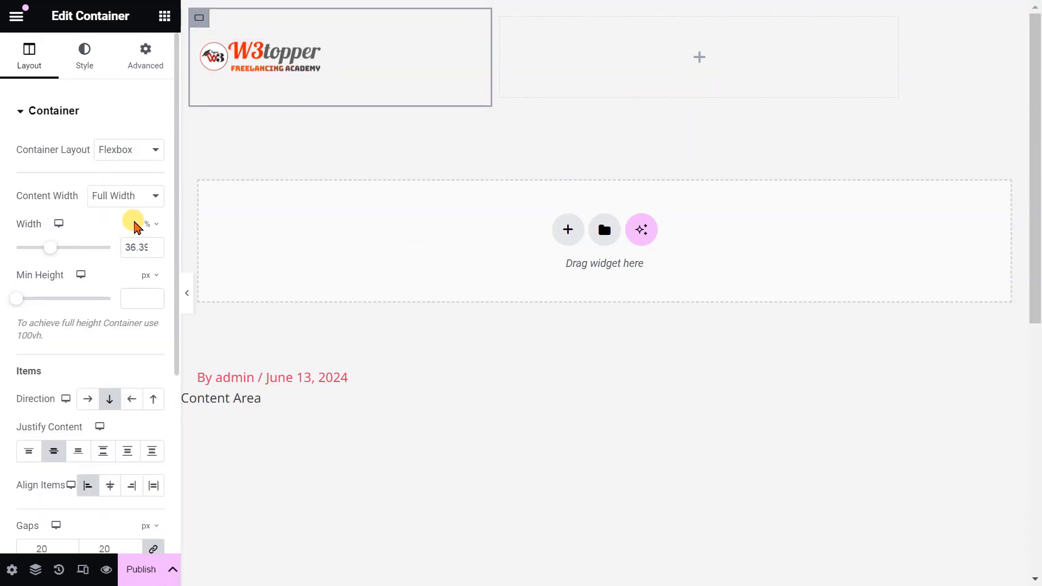
{"action": "double_click", "coordinate": [126, 247]}
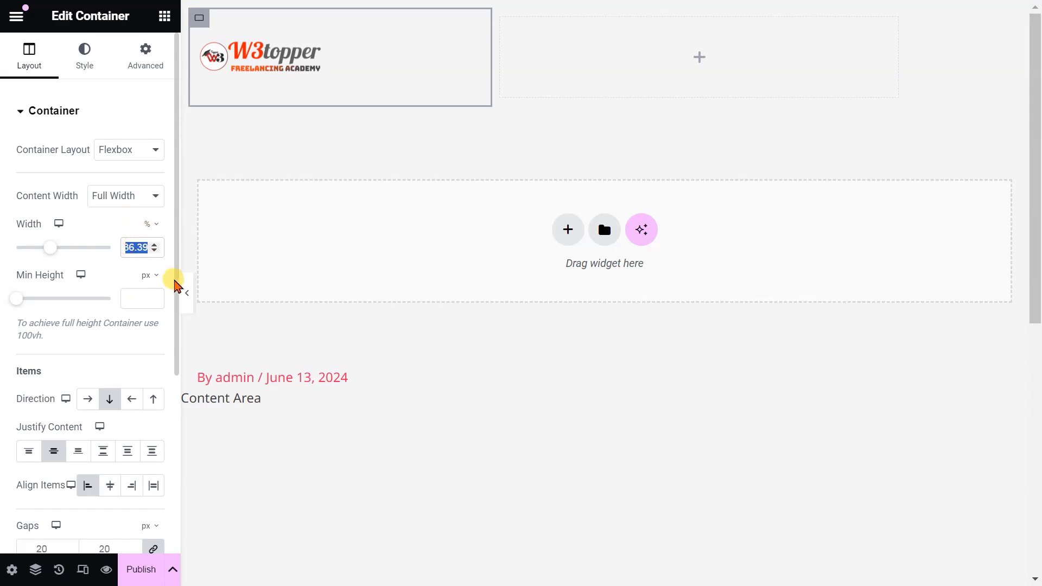
{"action": "type", "text": "30"}
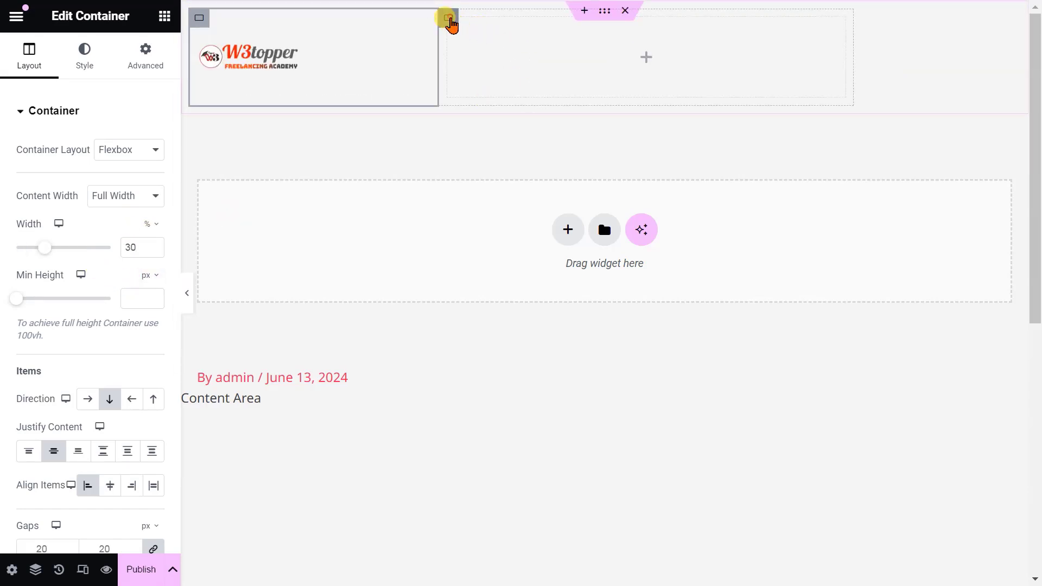
{"action": "left_click", "coordinate": [448, 18]}
{"action": "double_click", "coordinate": [132, 247]}
{"action": "type", "text": "7"}
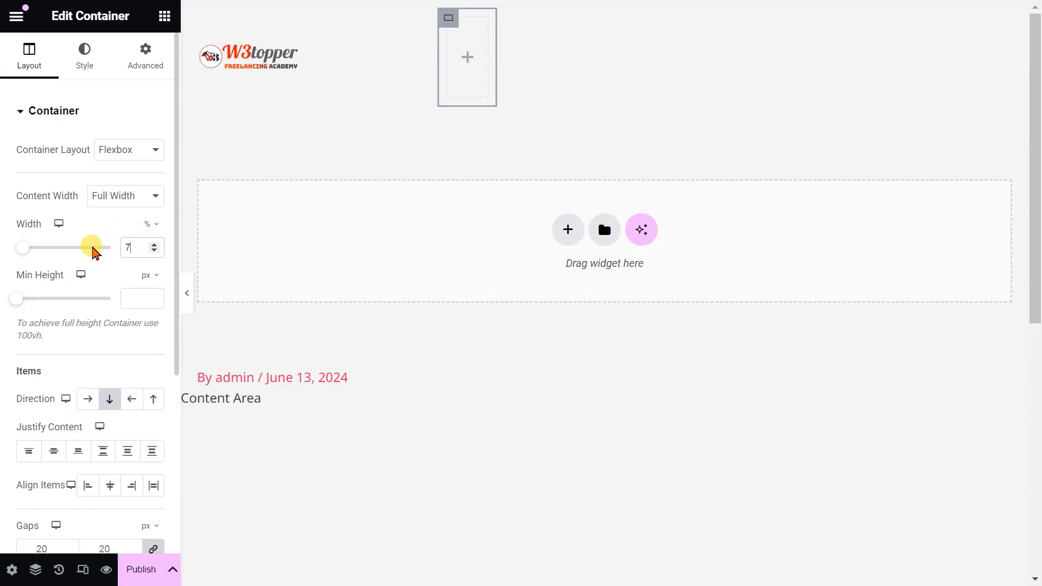
{"action": "type", "text": "0"}
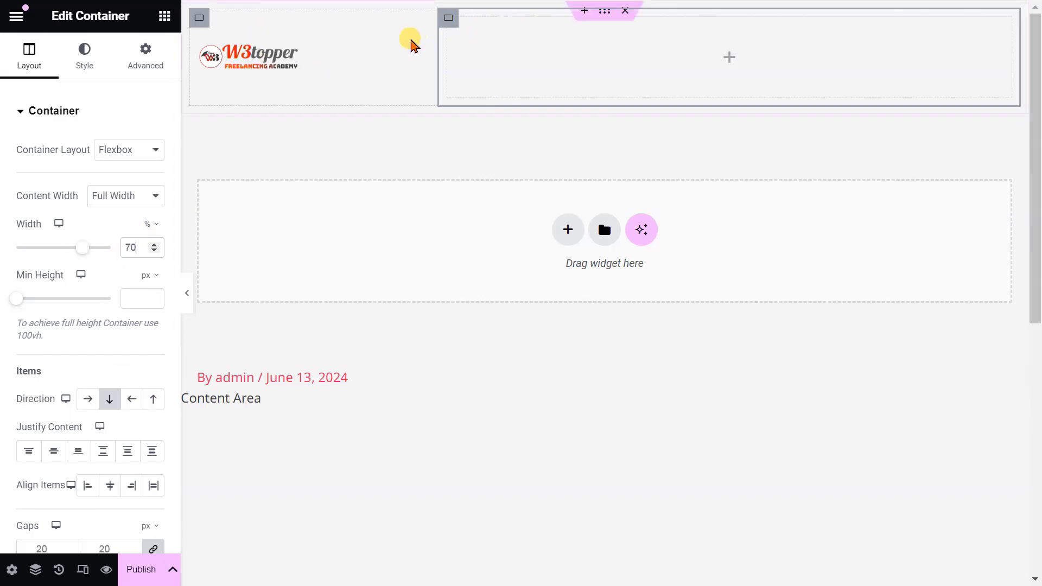
{"action": "left_click", "coordinate": [421, 52]}
{"action": "left_click_drag", "start_coordinate": [58, 201], "coordinate": [81, 209]}
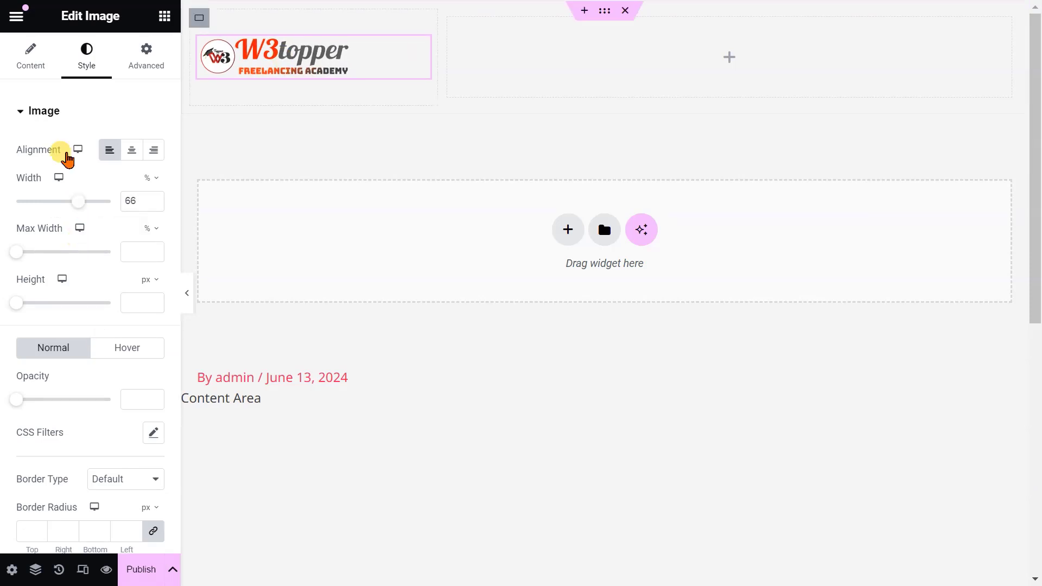
Find the Icon widget and place it in the empty 70% column
{"action": "left_click", "coordinate": [164, 16]}
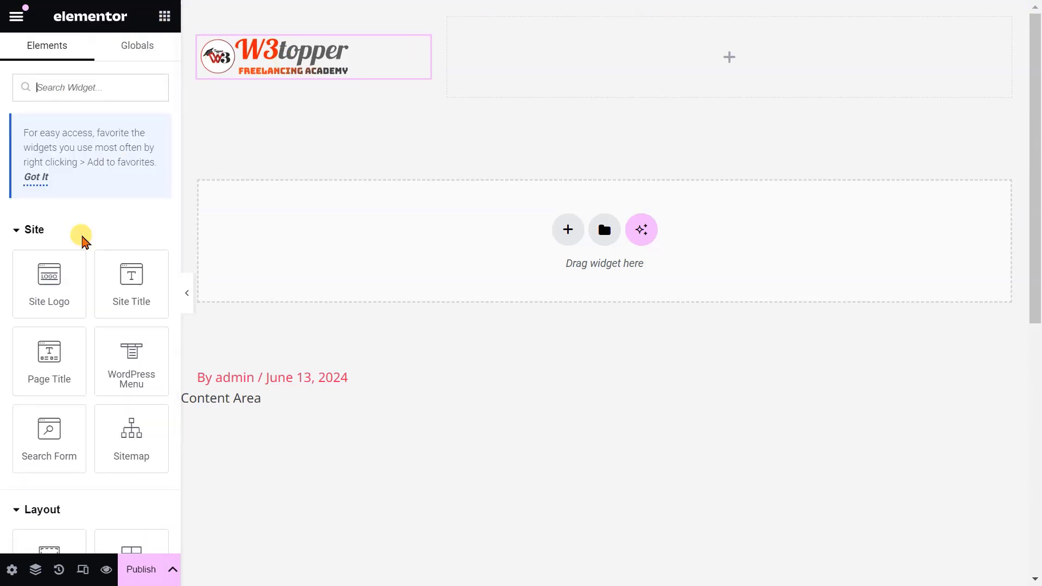
{"action": "left_click", "coordinate": [91, 94]}
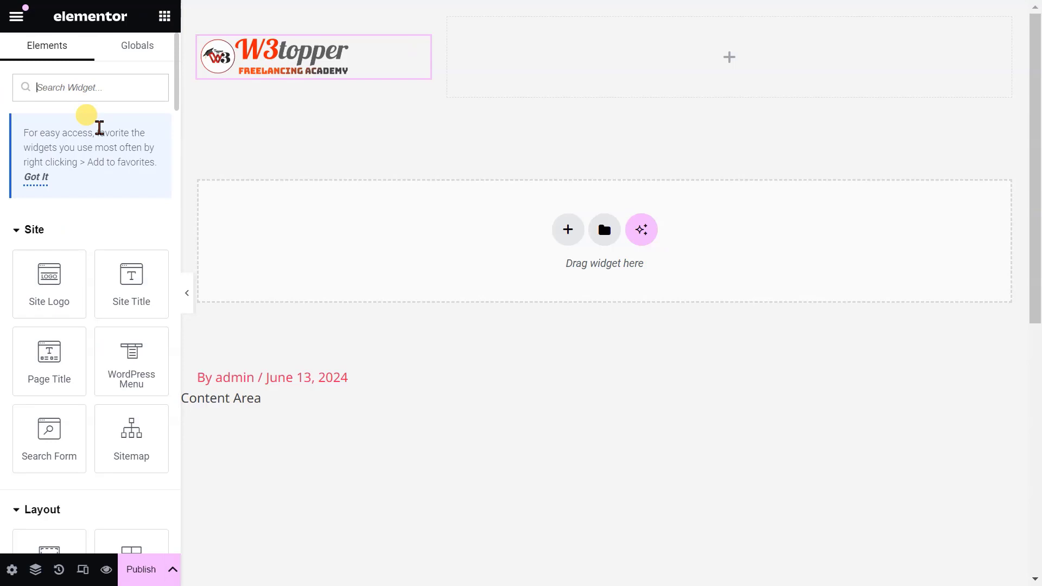
{"action": "type", "text": "icon"}
{"action": "left_click_drag", "start_coordinate": [56, 226], "coordinate": [727, 65]}
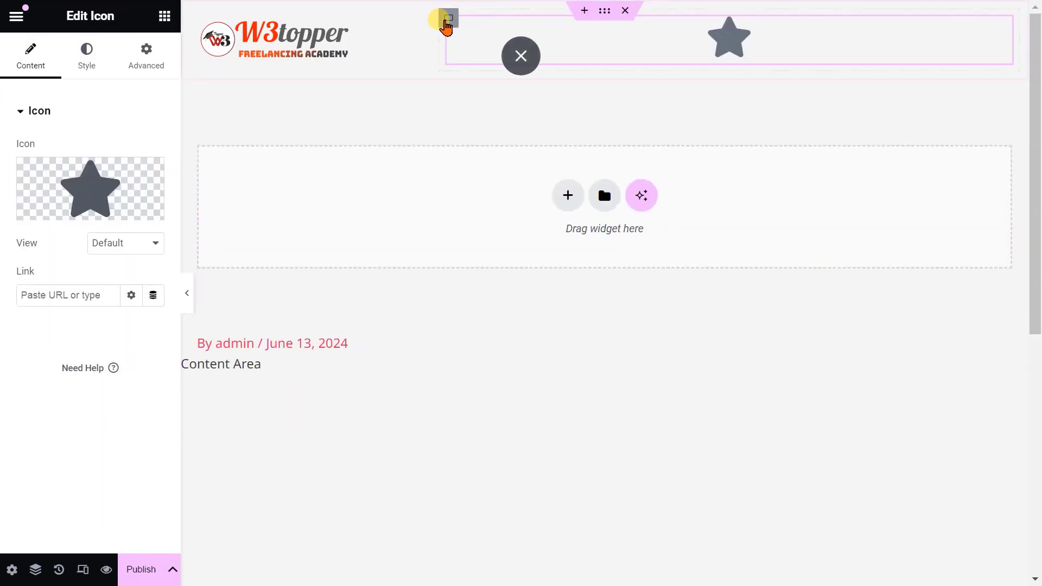
Justify the icon column's content to Center and align its items to End
{"action": "left_click", "coordinate": [446, 20]}
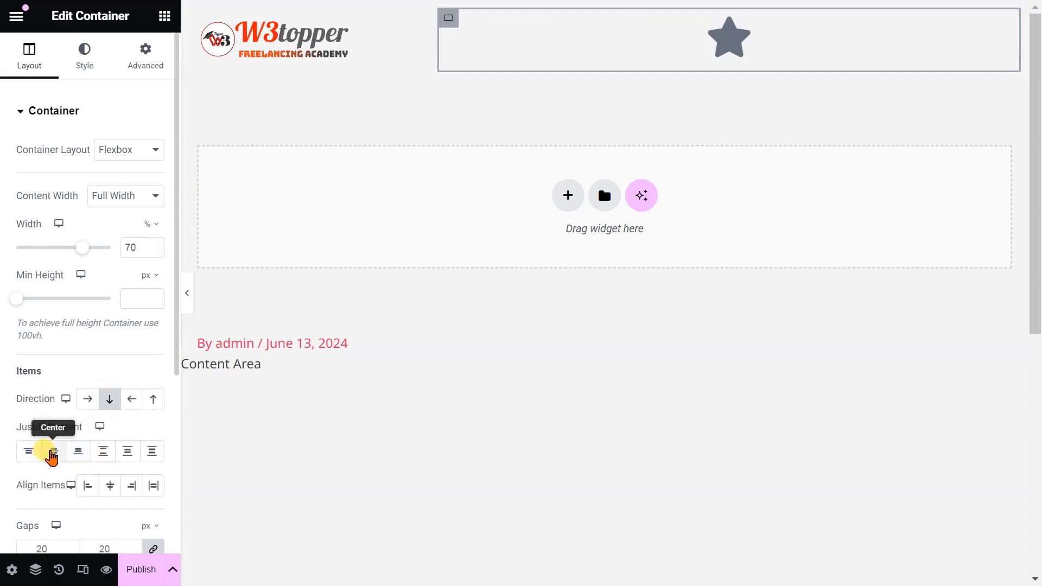
{"action": "left_click", "coordinate": [52, 454]}
{"action": "left_click", "coordinate": [131, 485]}
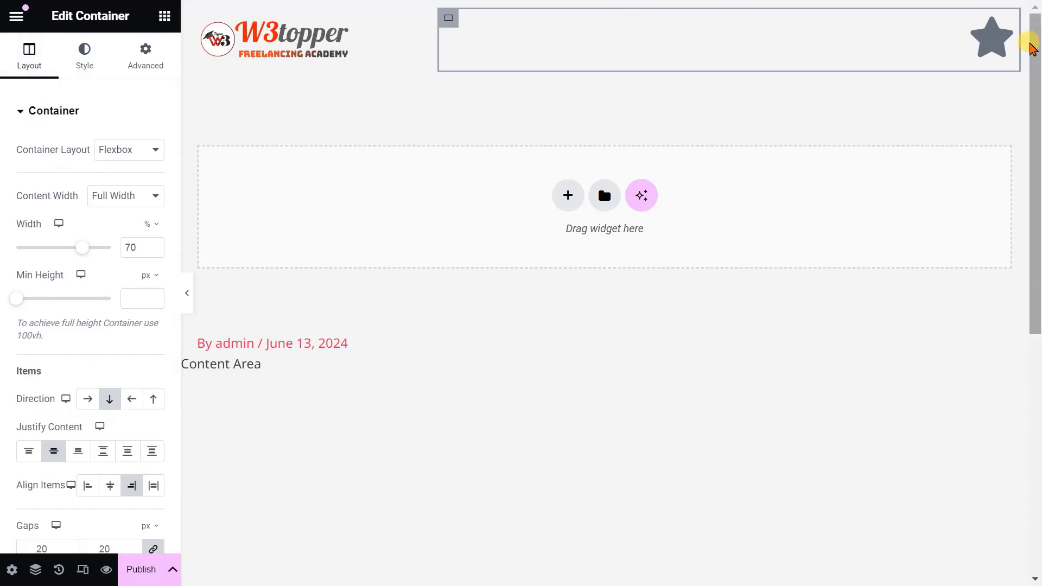
Replace the header's star icon with the three-line menu graphic svgexport-1.svg from the media library
{"action": "left_click", "coordinate": [1004, 30]}
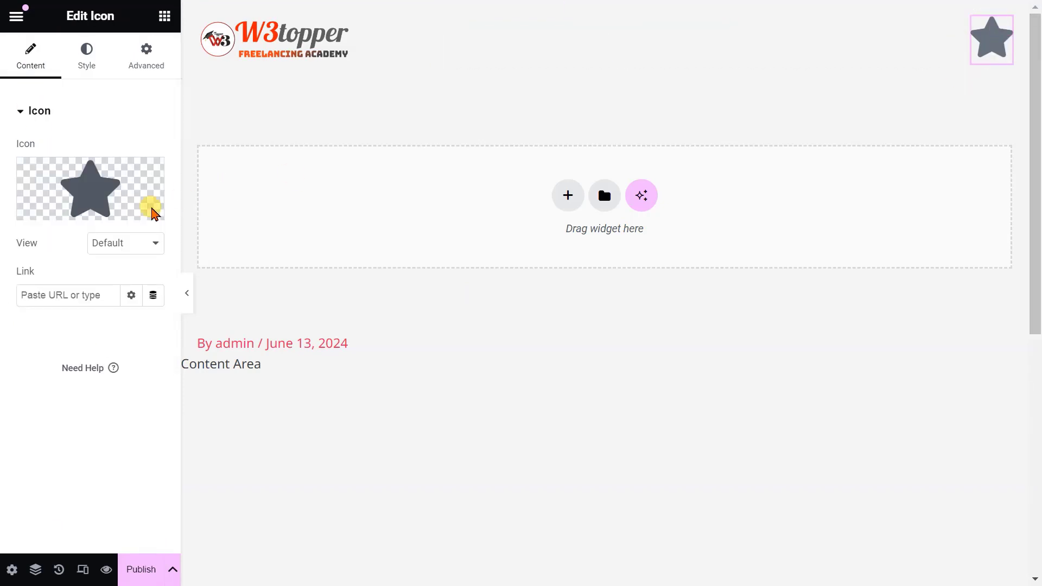
{"action": "mouse_move", "coordinate": [100, 205]}
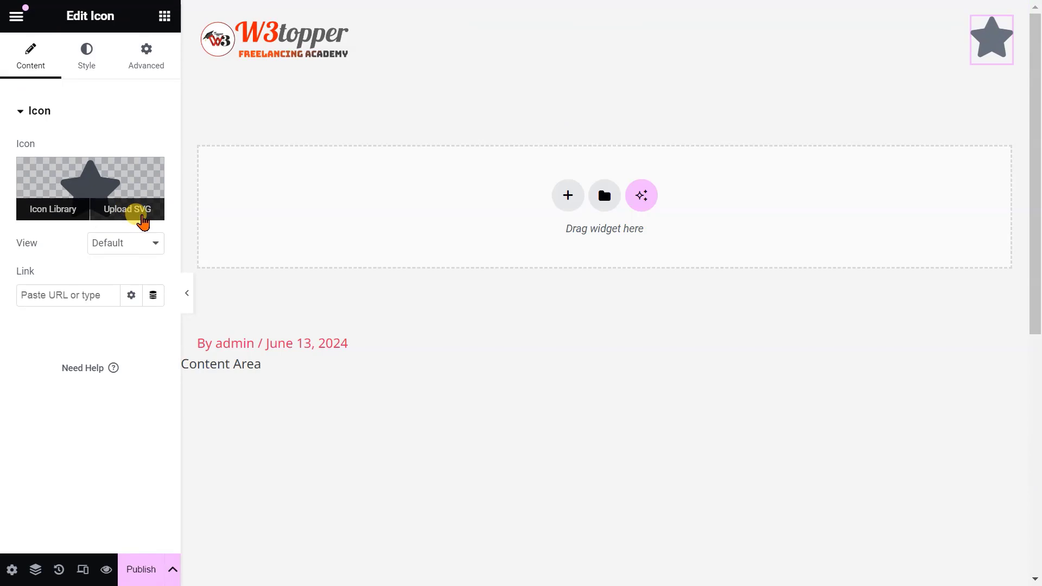
{"action": "left_click", "coordinate": [148, 219]}
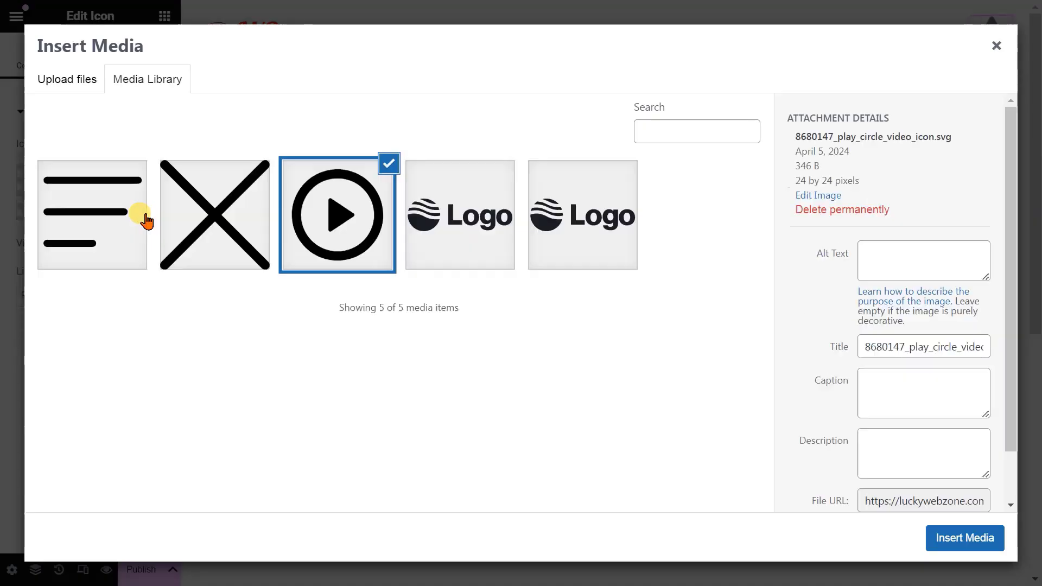
{"action": "left_click", "coordinate": [87, 228]}
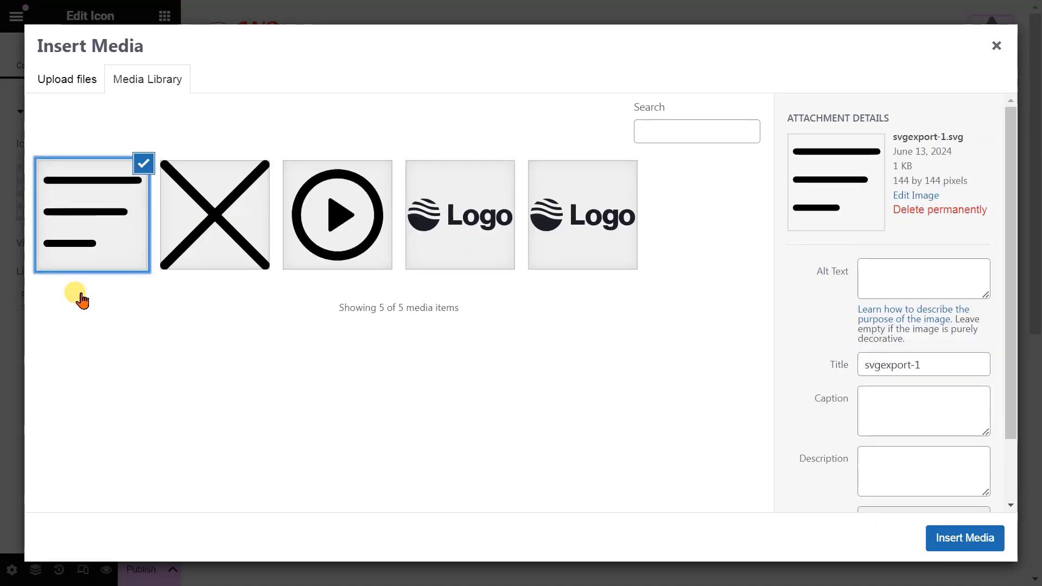
{"action": "left_click", "coordinate": [958, 539]}
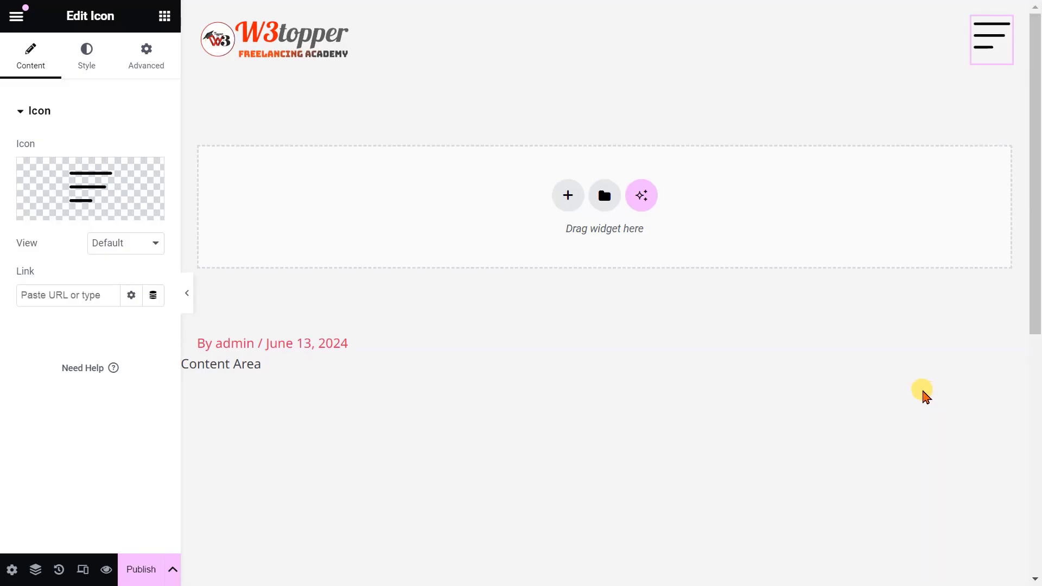
Give the outer header container a classic background in a light grey colour
{"action": "left_click", "coordinate": [606, 12]}
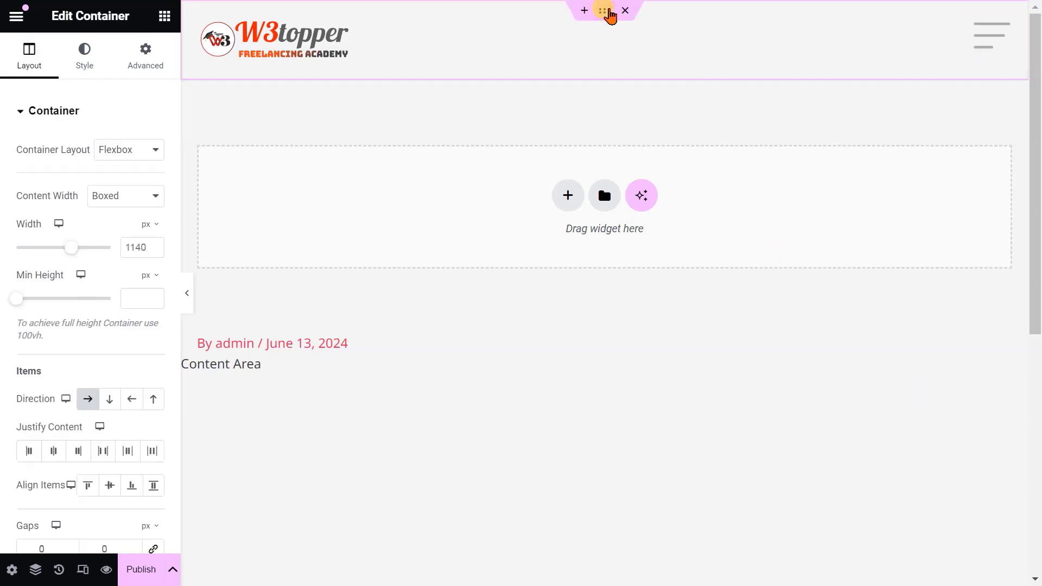
{"action": "left_click", "coordinate": [74, 58]}
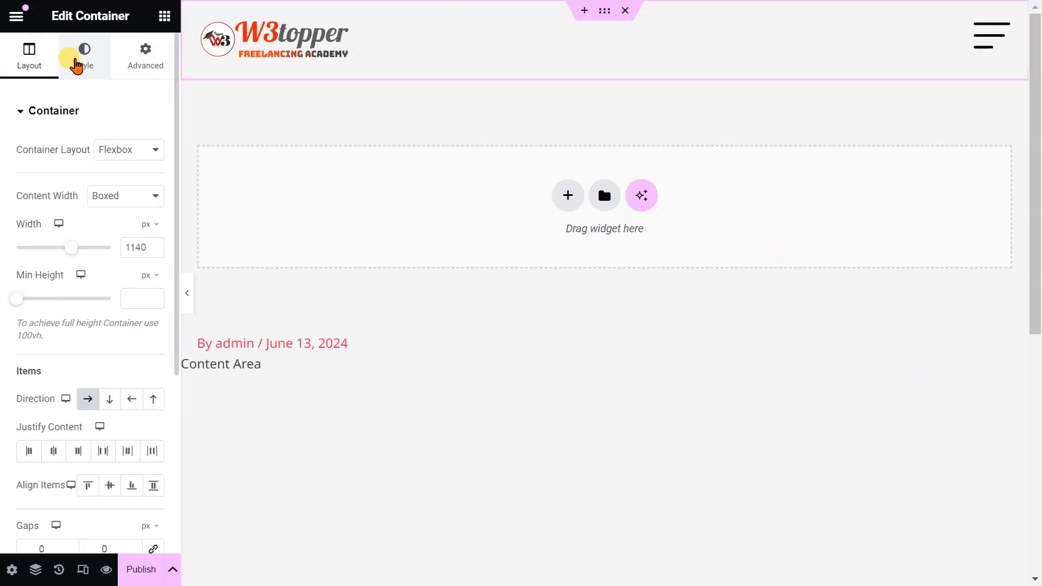
{"action": "left_click", "coordinate": [106, 185]}
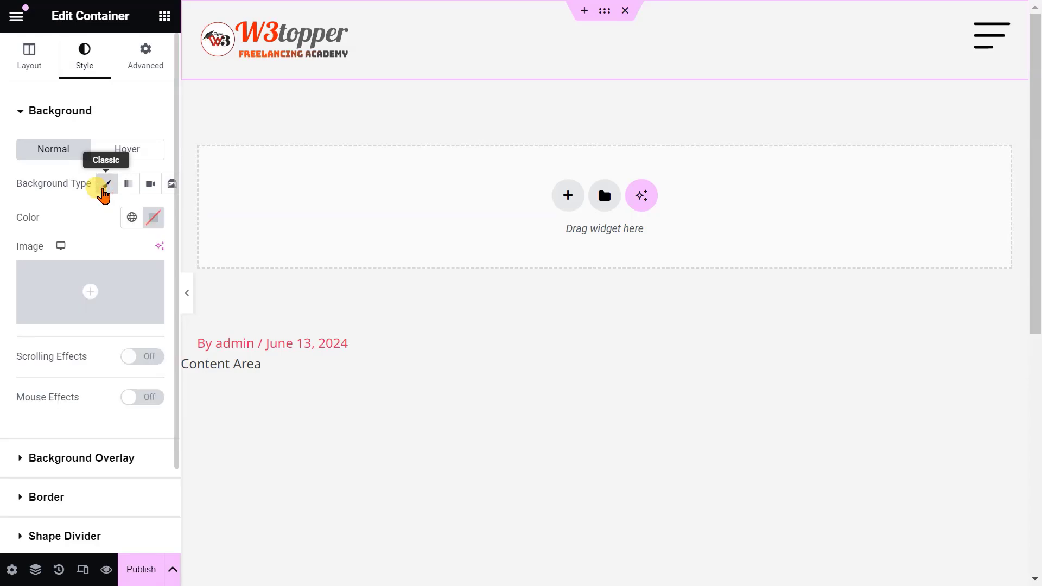
{"action": "left_click", "coordinate": [153, 217]}
{"action": "left_click_drag", "start_coordinate": [76, 295], "coordinate": [52, 306]}
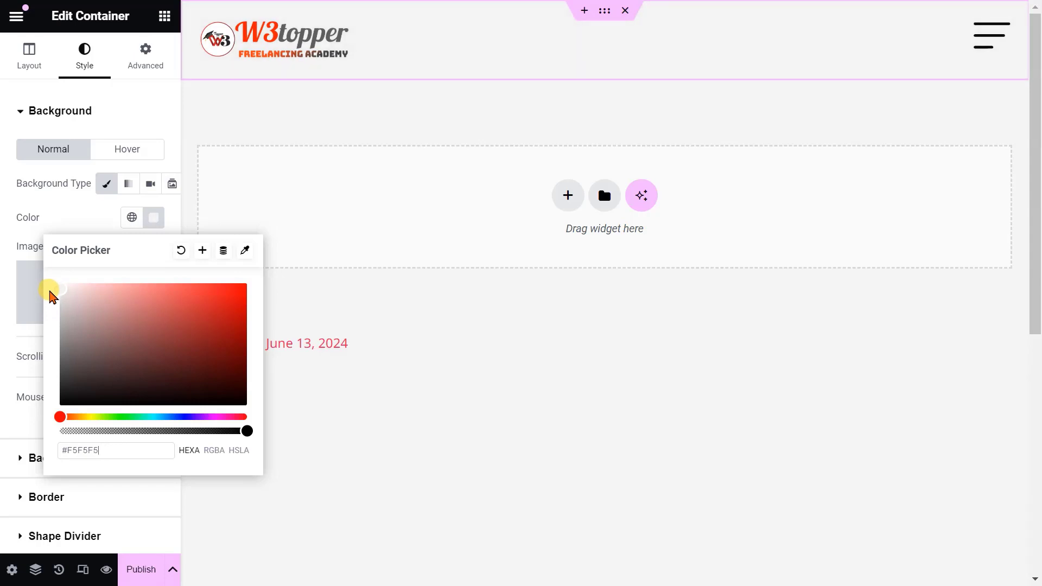
{"action": "left_click", "coordinate": [28, 198]}
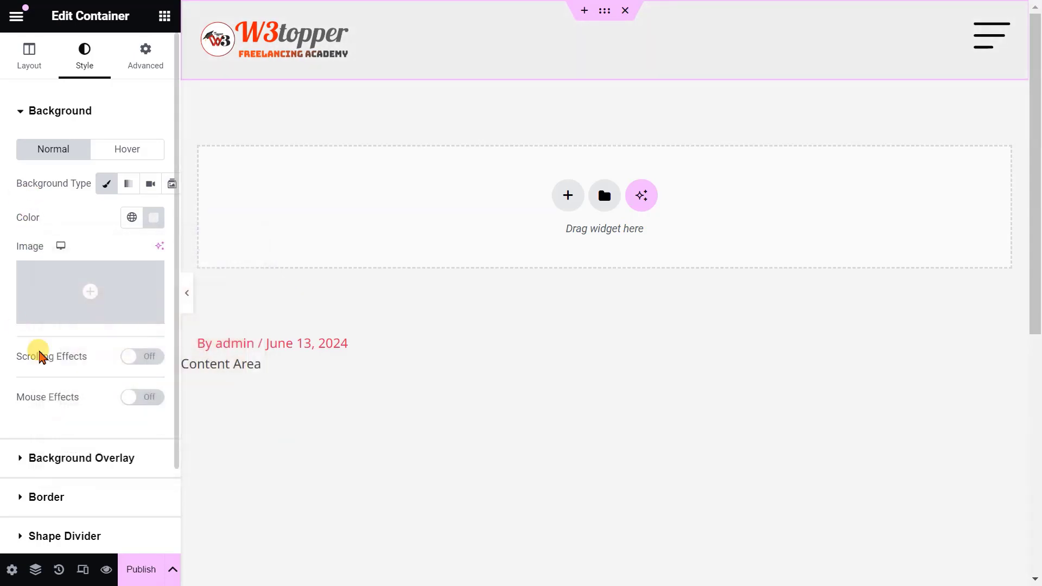
Add a box shadow with the default settings to the header container
{"action": "left_click", "coordinate": [22, 498]}
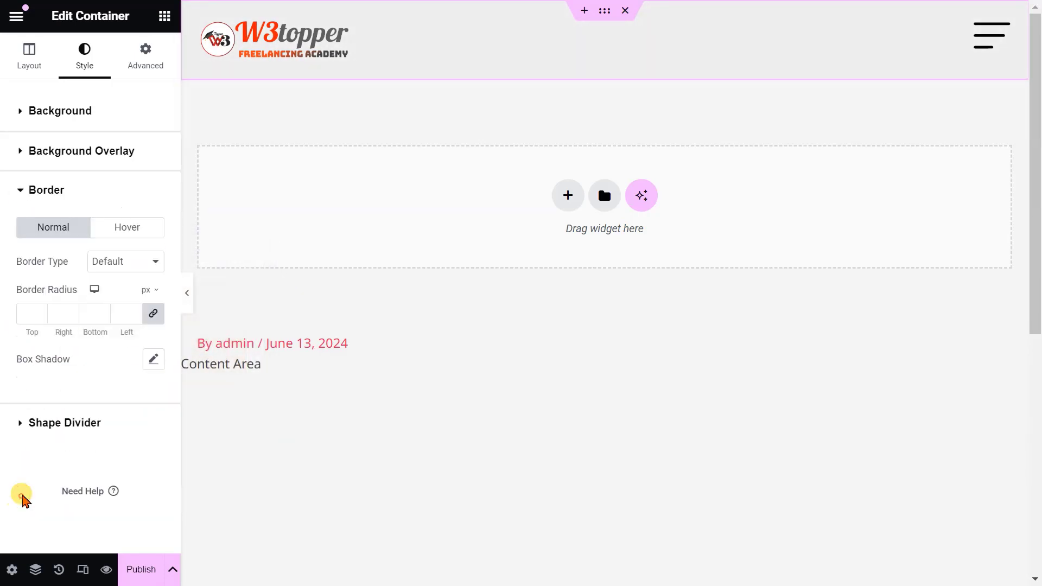
{"action": "left_click", "coordinate": [153, 359]}
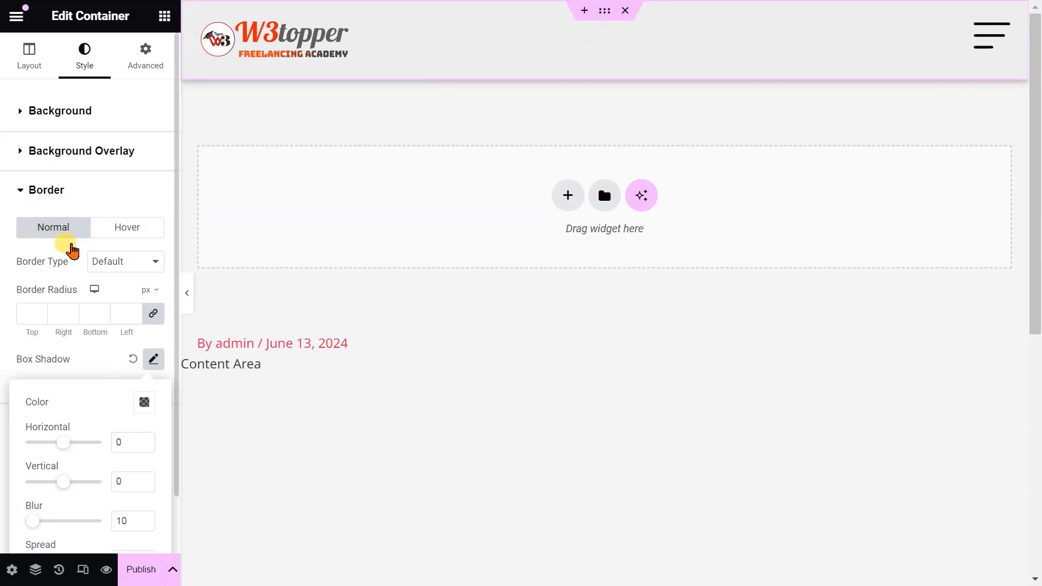
{"action": "left_click", "coordinate": [6, 353]}
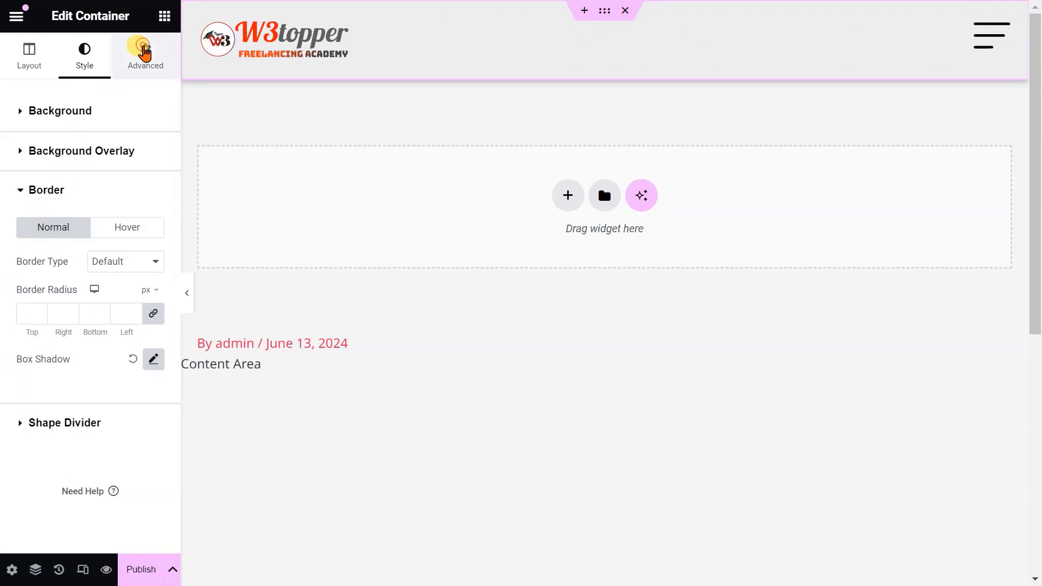
Set the header container's Sticky motion effect to Top and check it by scrolling the page
{"action": "left_click", "coordinate": [144, 52]}
{"action": "scroll", "coordinate": [90, 312], "scroll_direction": "down", "scroll_amount": 3}
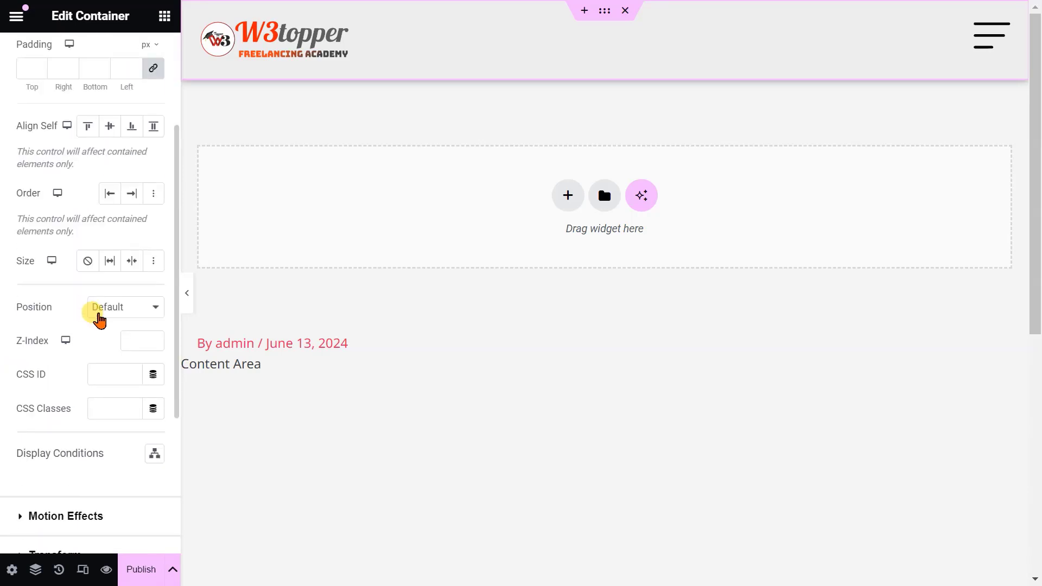
{"action": "scroll", "coordinate": [123, 320], "scroll_direction": "down", "scroll_amount": 2}
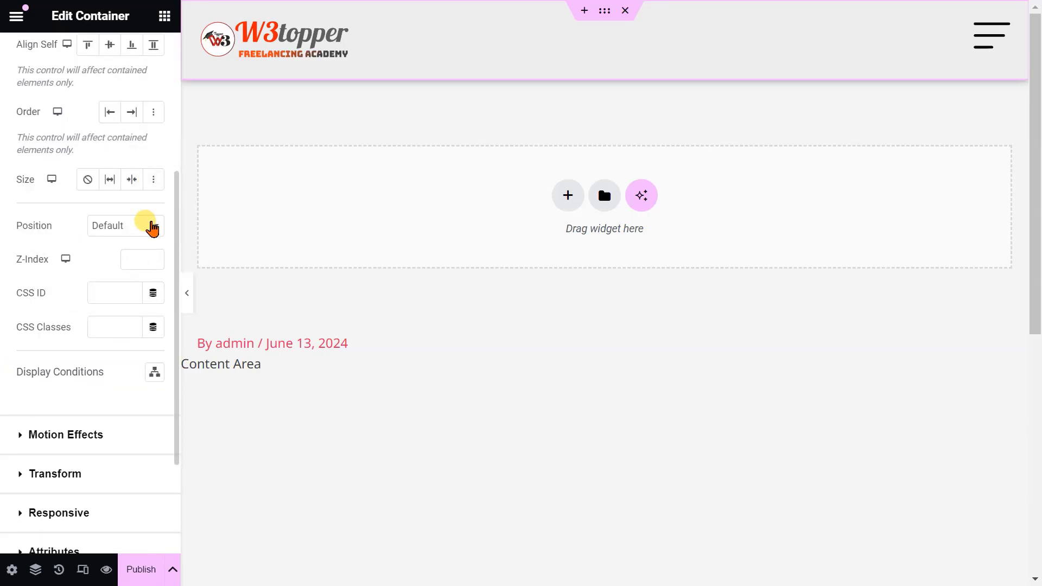
{"action": "left_click", "coordinate": [83, 434]}
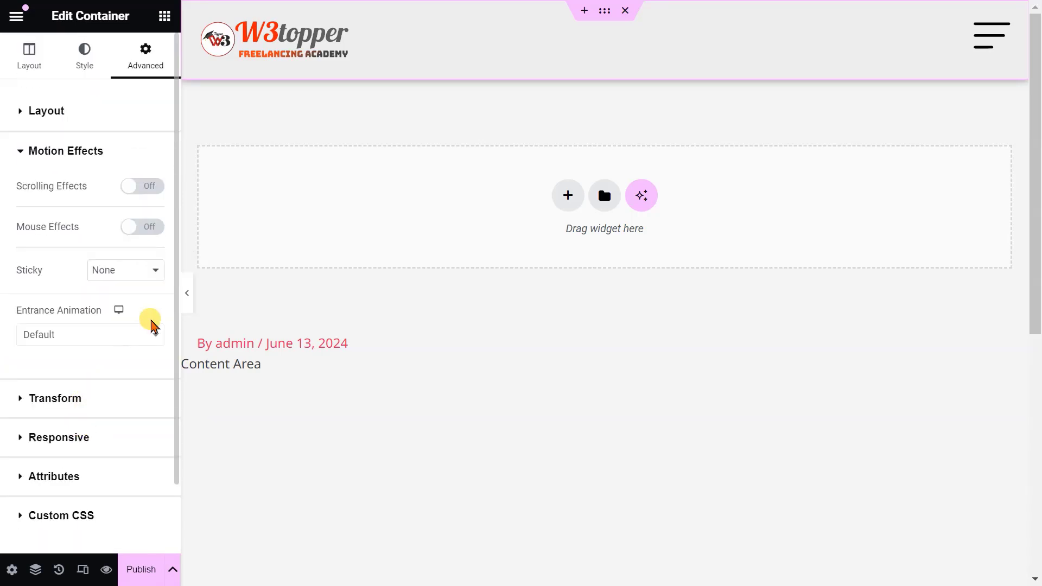
{"action": "left_click", "coordinate": [149, 269]}
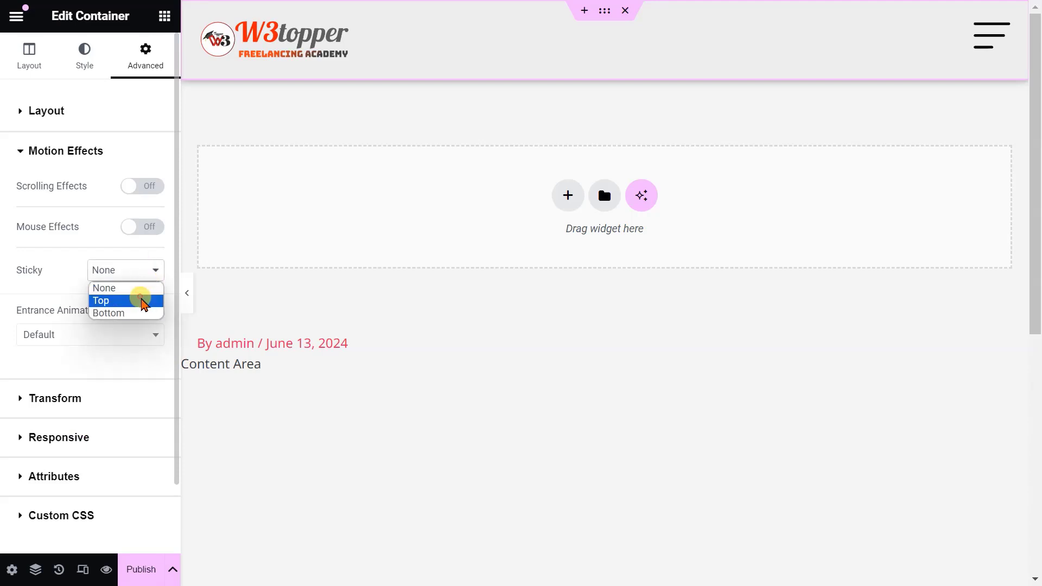
{"action": "left_click", "coordinate": [138, 300]}
{"action": "scroll", "coordinate": [453, 276], "scroll_direction": "down", "scroll_amount": 4}
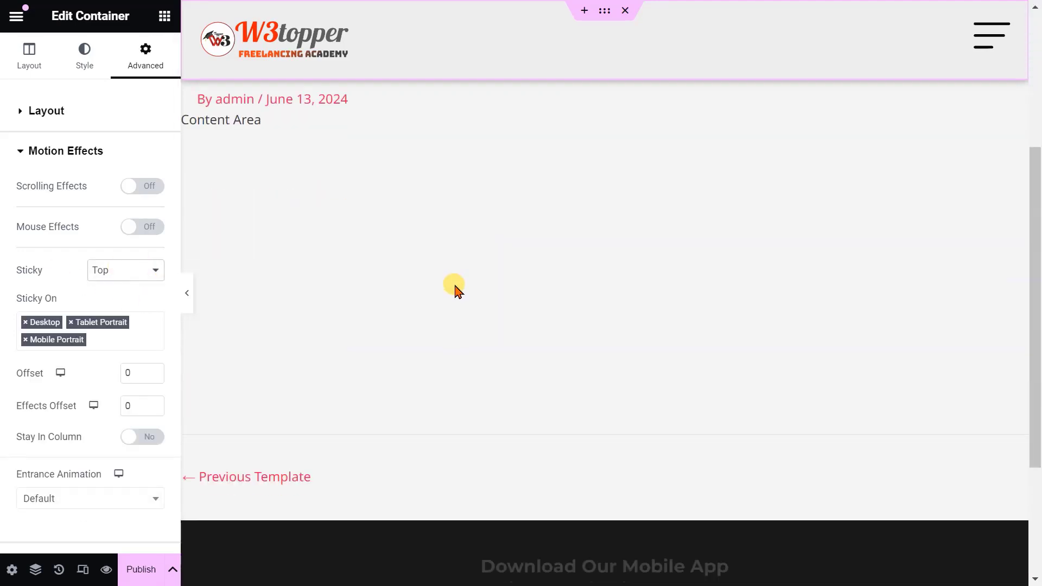
{"action": "scroll", "coordinate": [455, 287], "scroll_direction": "up", "scroll_amount": 4}
{"action": "scroll", "coordinate": [459, 289], "scroll_direction": "down", "scroll_amount": 5}
{"action": "scroll", "coordinate": [461, 290], "scroll_direction": "up", "scroll_amount": 3}
{"action": "scroll", "coordinate": [462, 287], "scroll_direction": "down", "scroll_amount": 2}
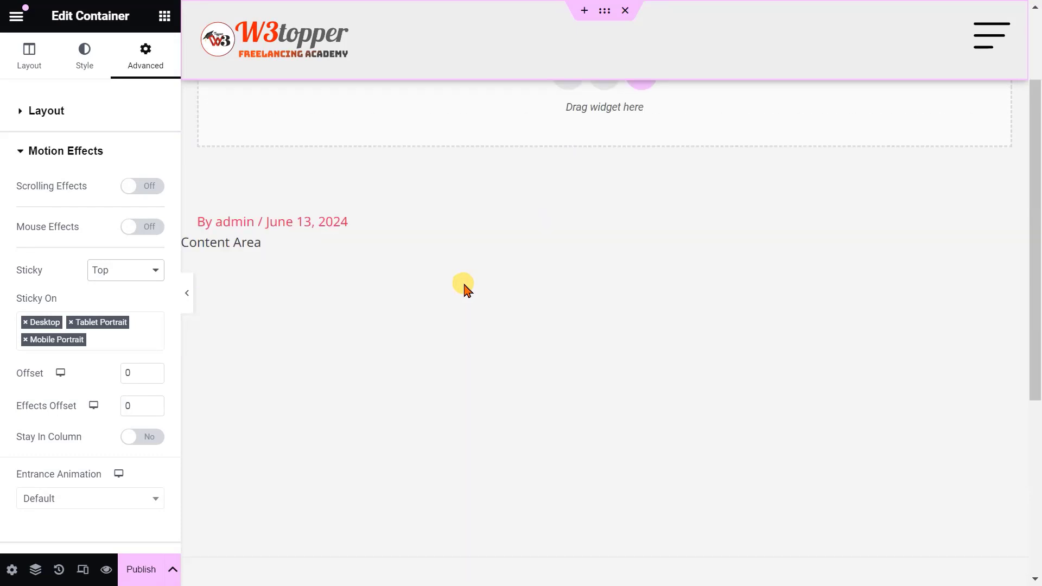
{"action": "scroll", "coordinate": [412, 274], "scroll_direction": "up", "scroll_amount": 3}
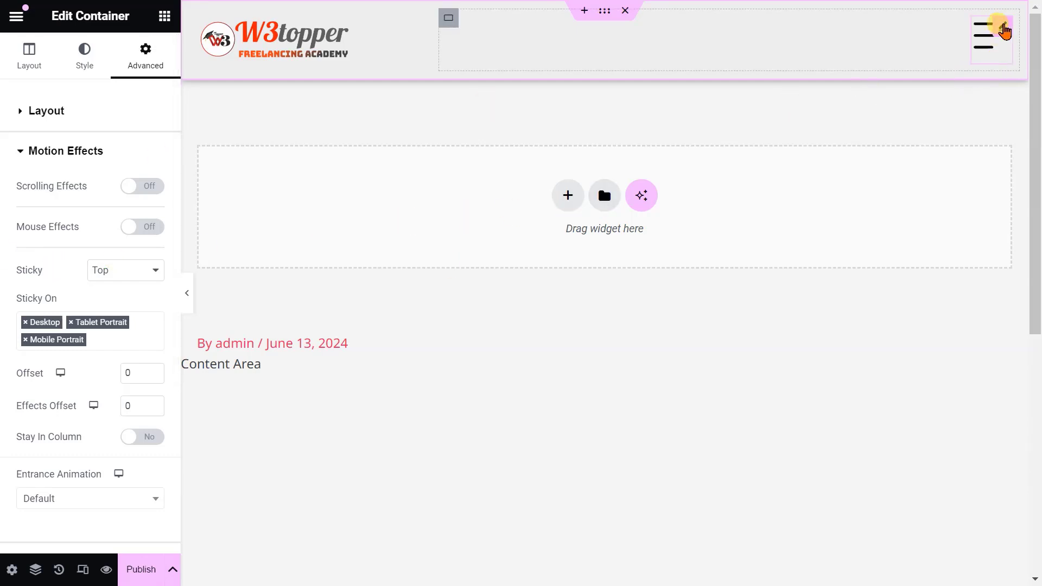
Link the header's menu icon to the dynamic Popup action
{"action": "left_click", "coordinate": [1004, 31]}
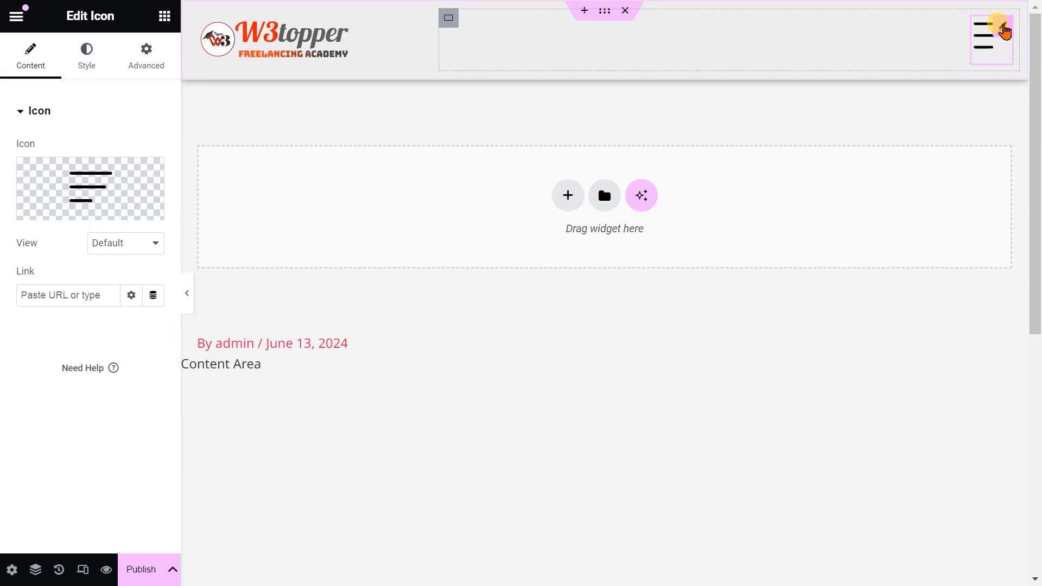
{"action": "mouse_move", "coordinate": [146, 190]}
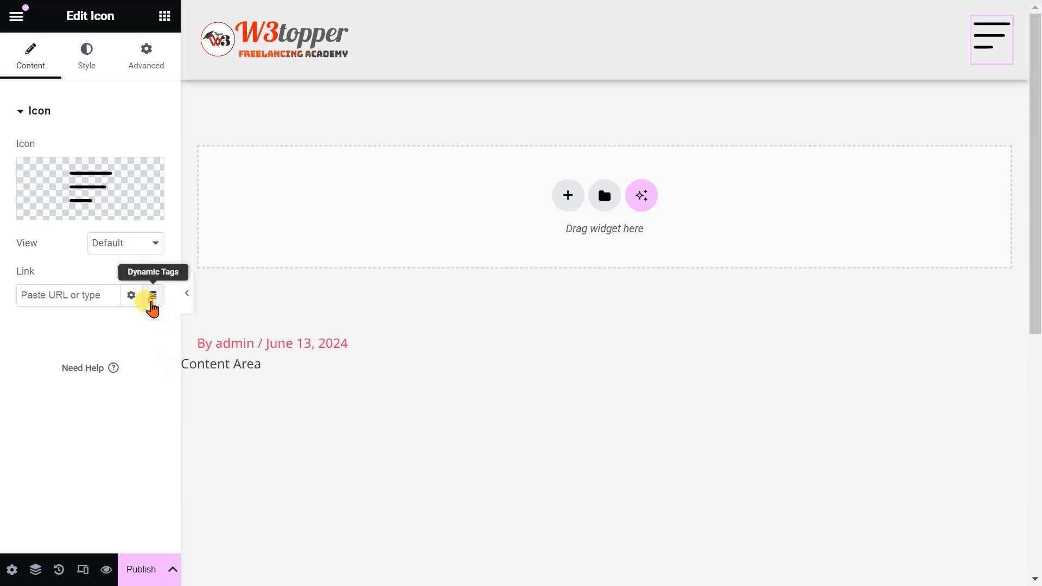
{"action": "left_click", "coordinate": [152, 295]}
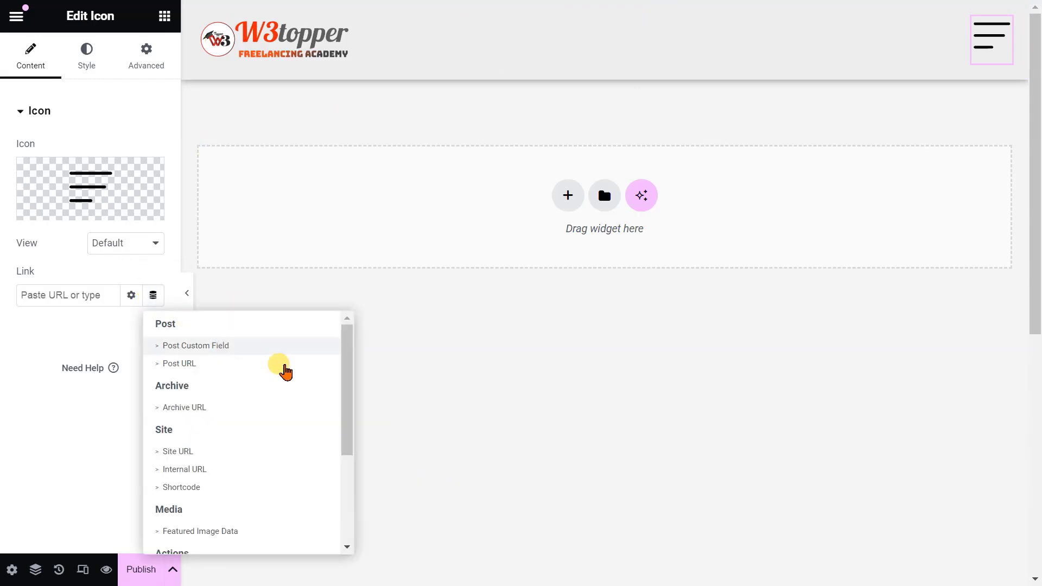
{"action": "scroll", "coordinate": [302, 374], "scroll_direction": "down", "scroll_amount": 3}
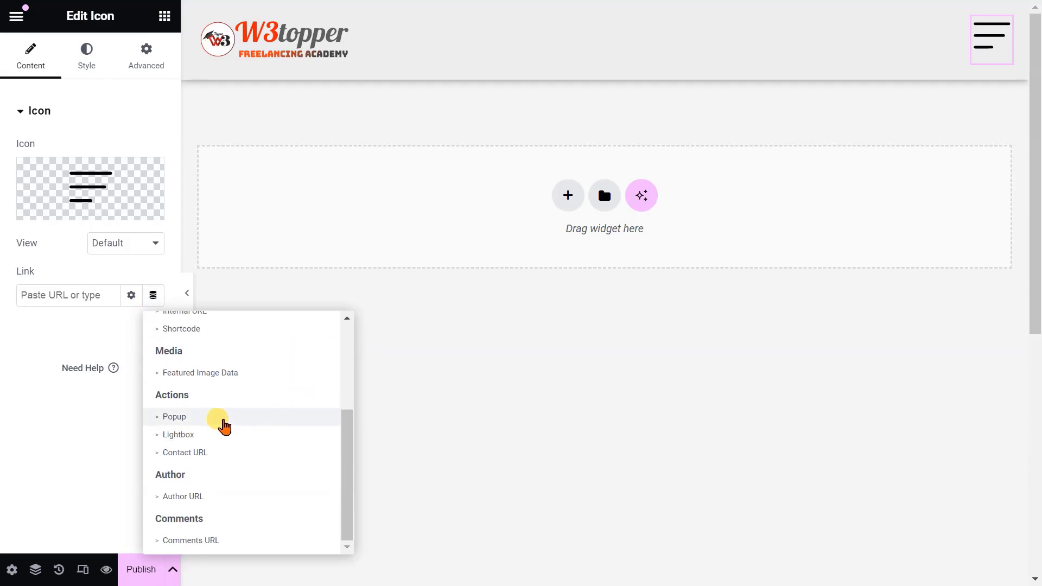
{"action": "left_click", "coordinate": [222, 418]}
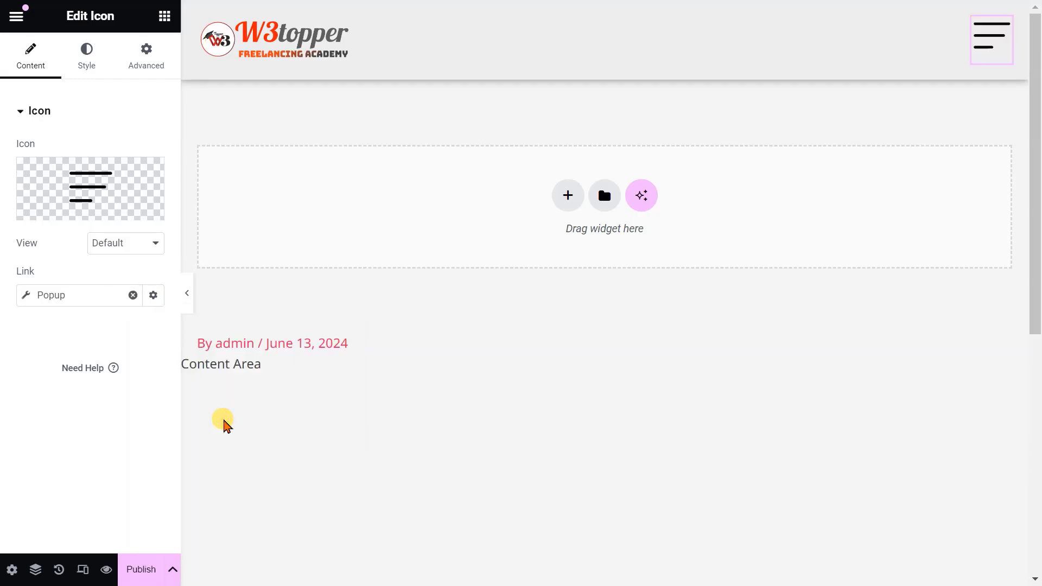
Configure the icon's popup link to use the Toggle Popup action with the Menu Popup template
{"action": "left_click", "coordinate": [26, 298]}
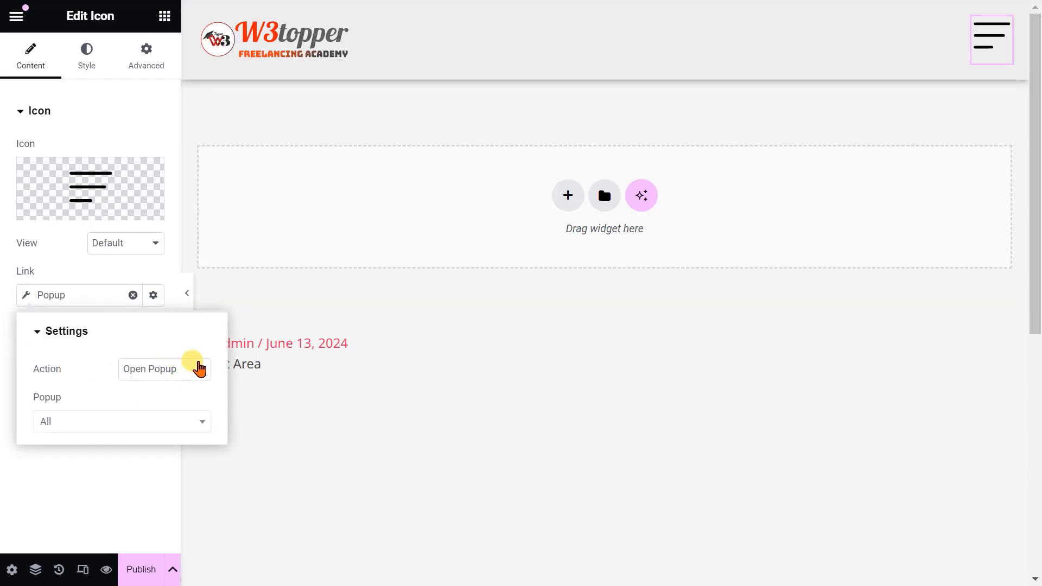
{"action": "left_click", "coordinate": [198, 367]}
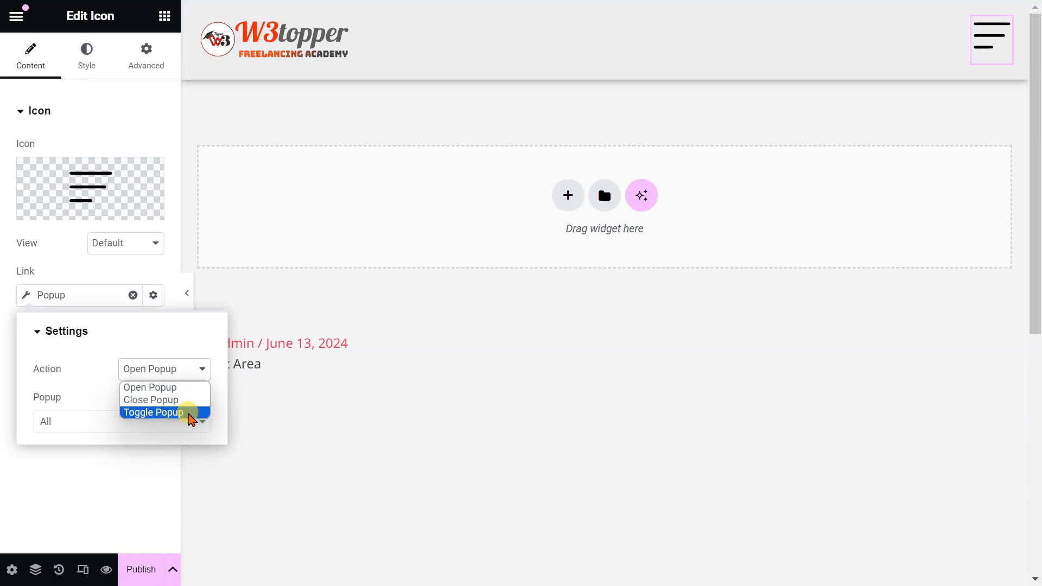
{"action": "left_click", "coordinate": [188, 413]}
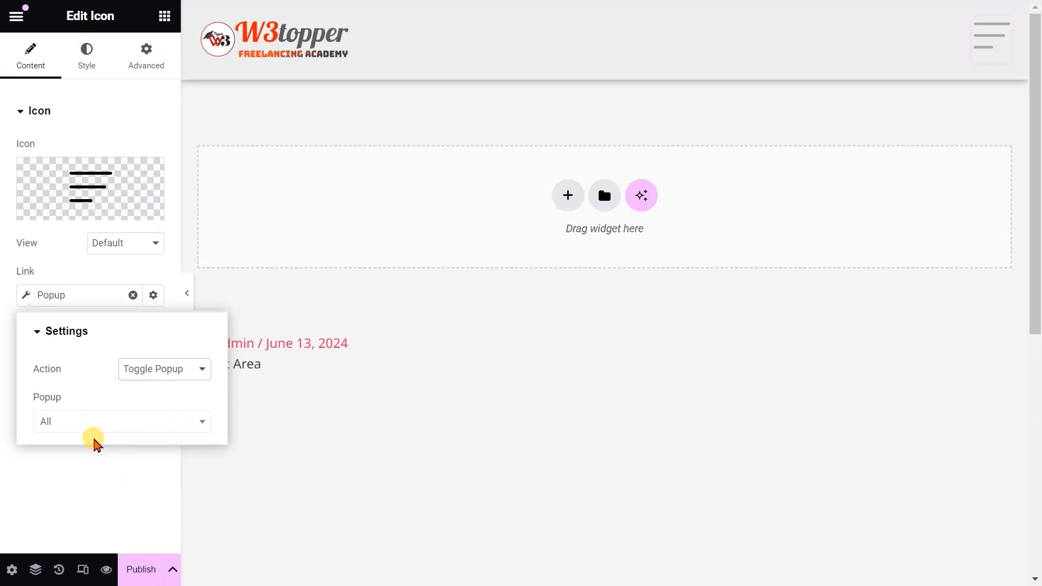
{"action": "left_click", "coordinate": [84, 426]}
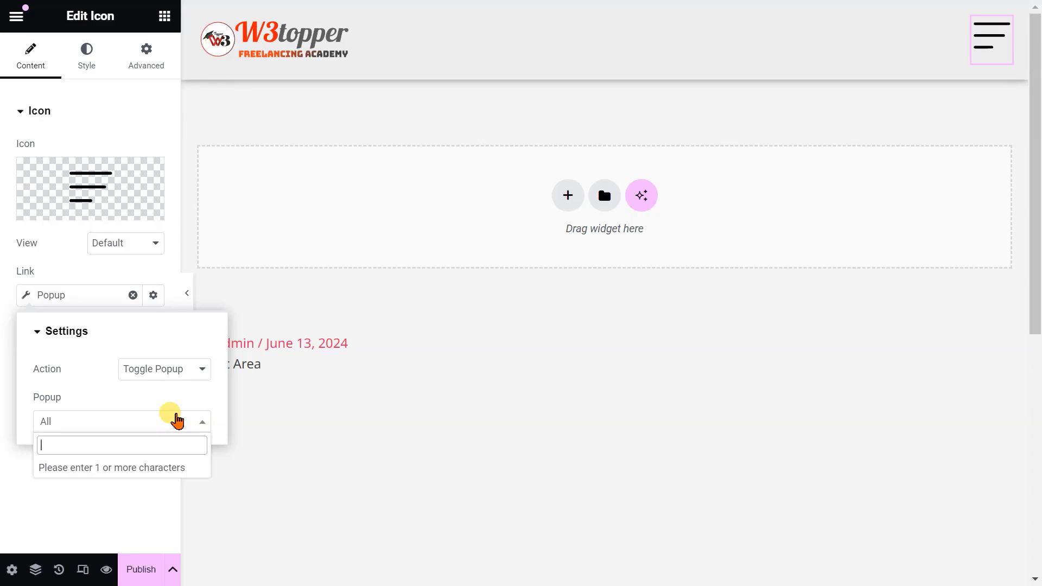
{"action": "type", "text": "Menu"}
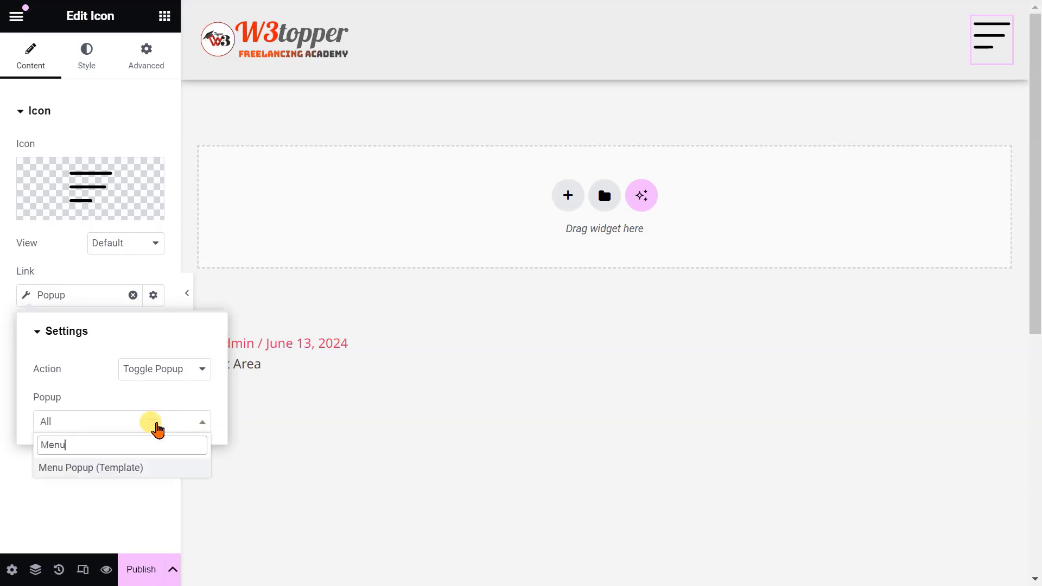
{"action": "left_click", "coordinate": [81, 469]}
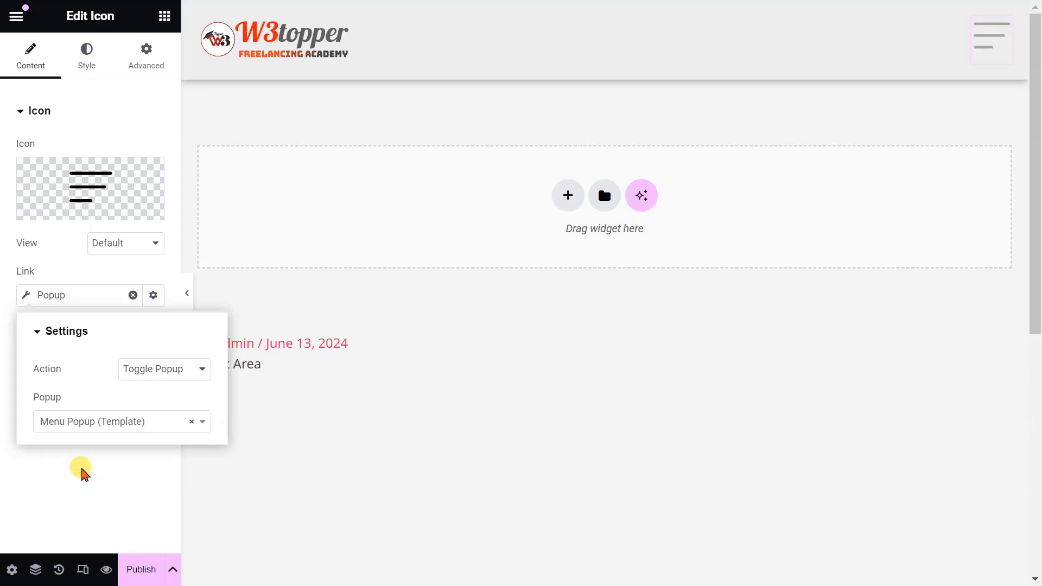
{"action": "left_click", "coordinate": [110, 472]}
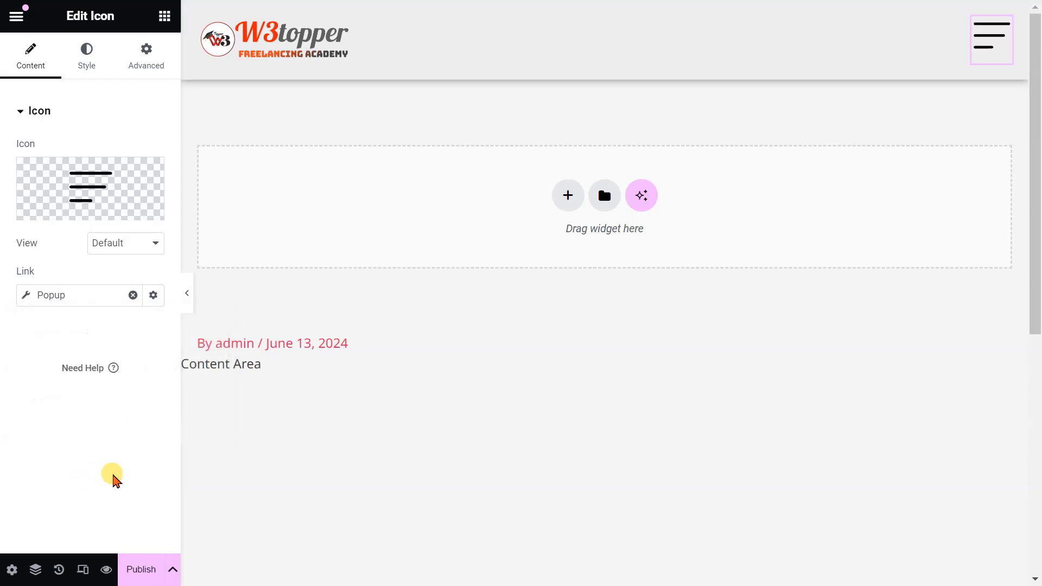
Set the header template's display condition to include the Entire Site, and save it to publish
{"action": "left_click", "coordinate": [172, 569]}
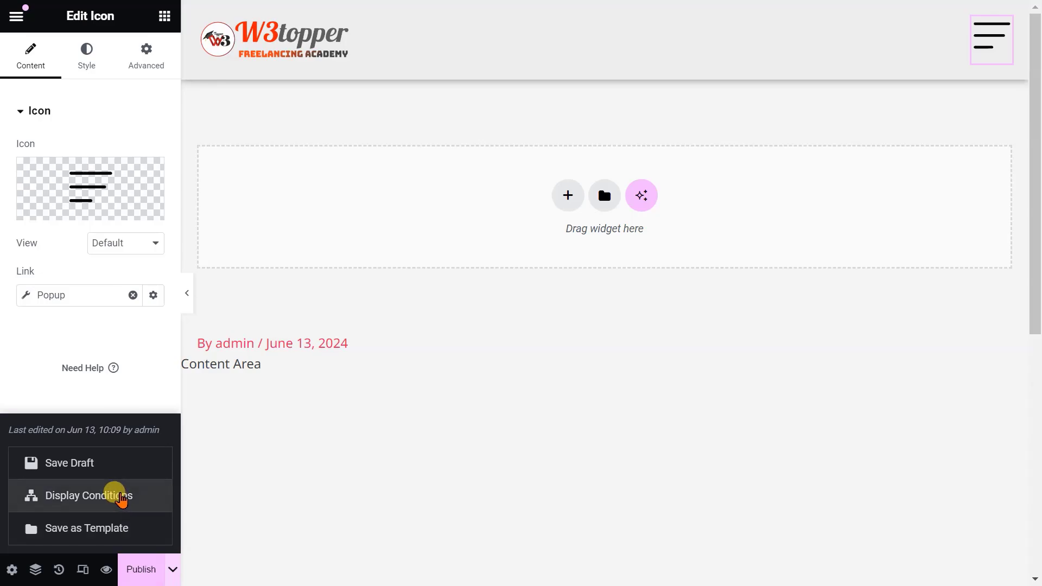
{"action": "left_click", "coordinate": [120, 496]}
{"action": "left_click", "coordinate": [546, 369]}
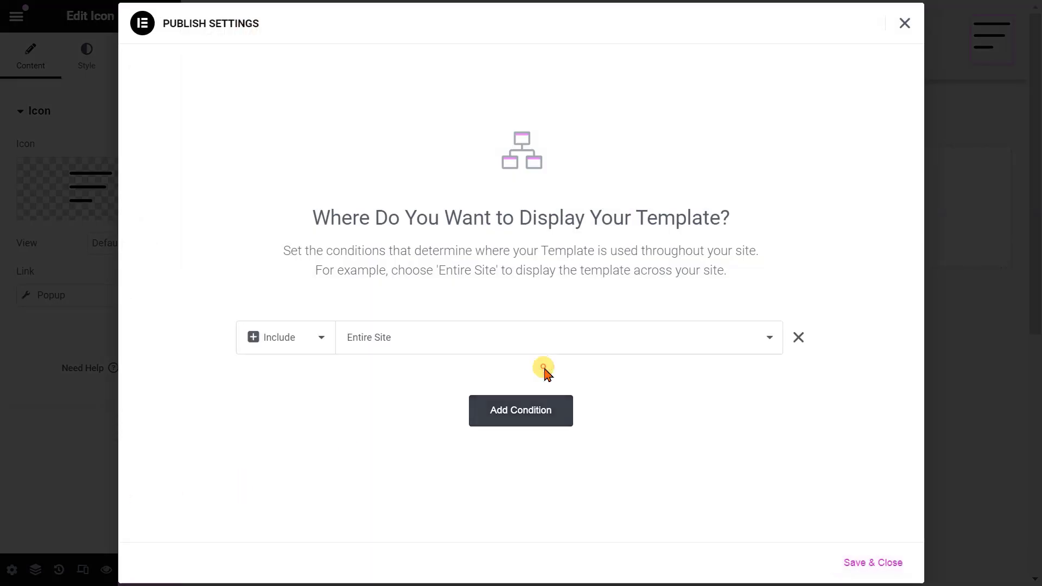
{"action": "left_click", "coordinate": [890, 563]}
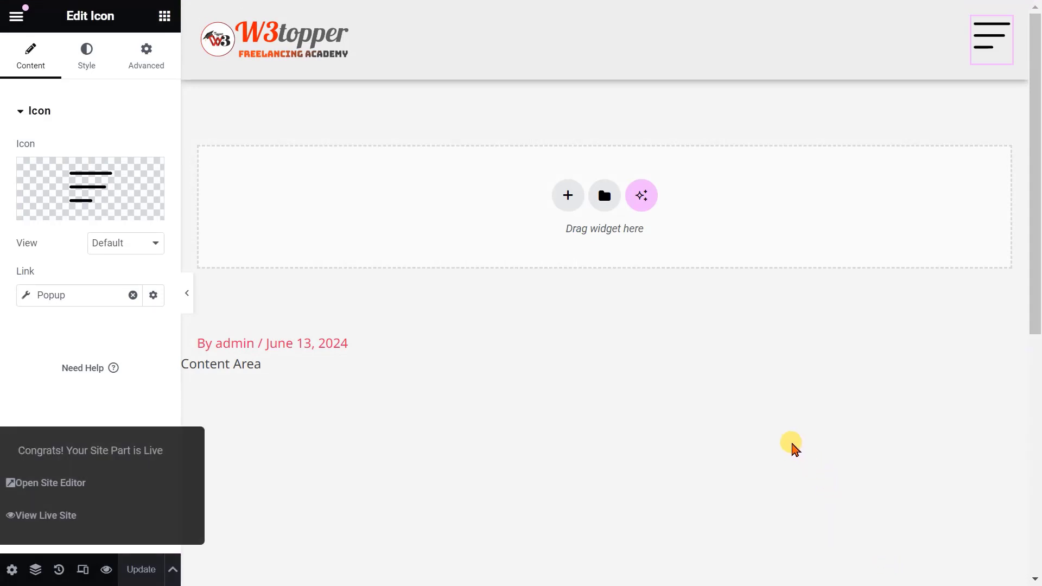
Preview the published header on the site and open the popup menu from the header's menu icon
{"action": "left_click", "coordinate": [102, 565]}
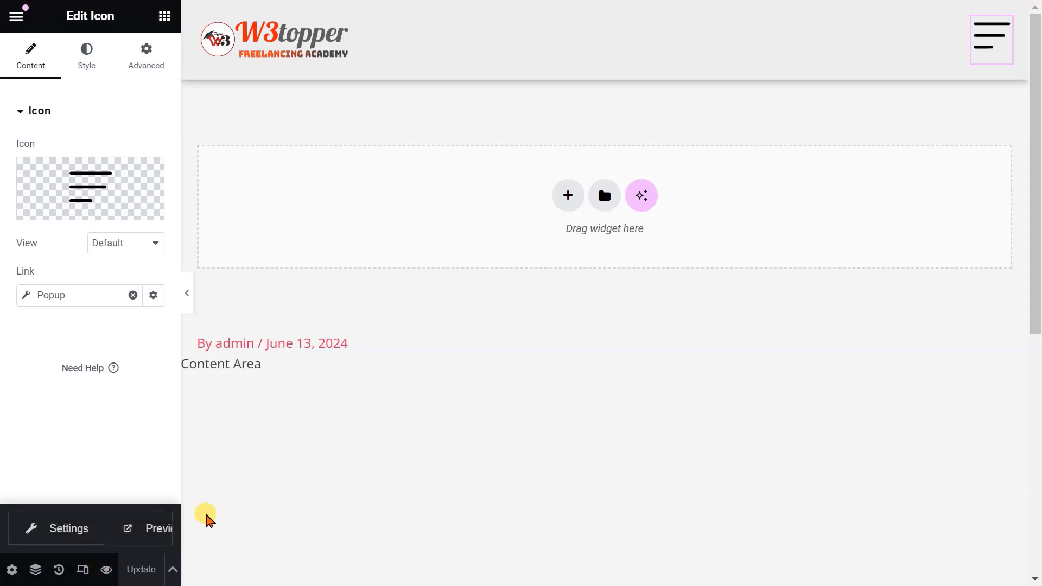
{"action": "left_click", "coordinate": [145, 526]}
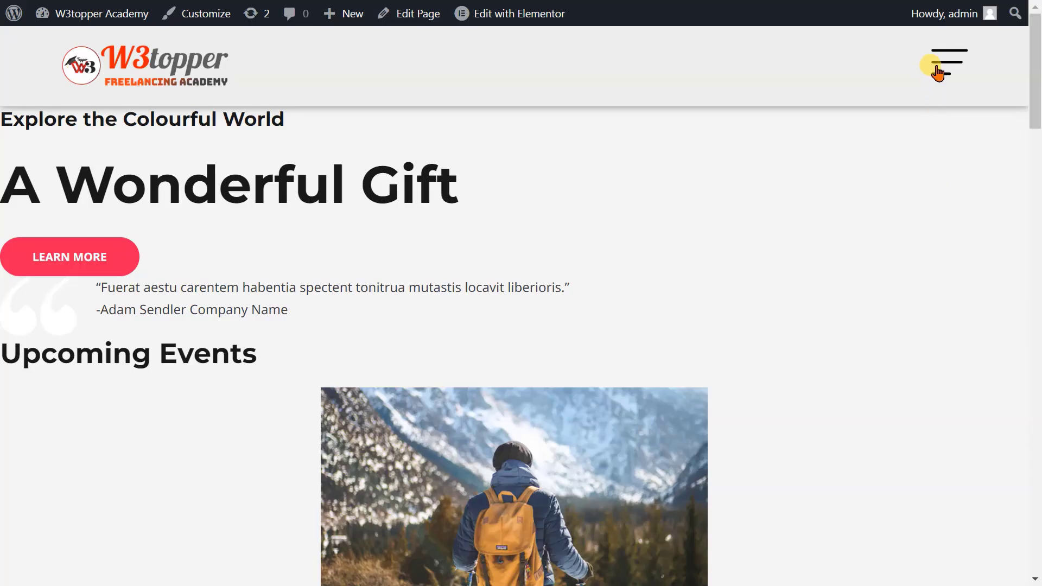
{"action": "left_click", "coordinate": [941, 61]}
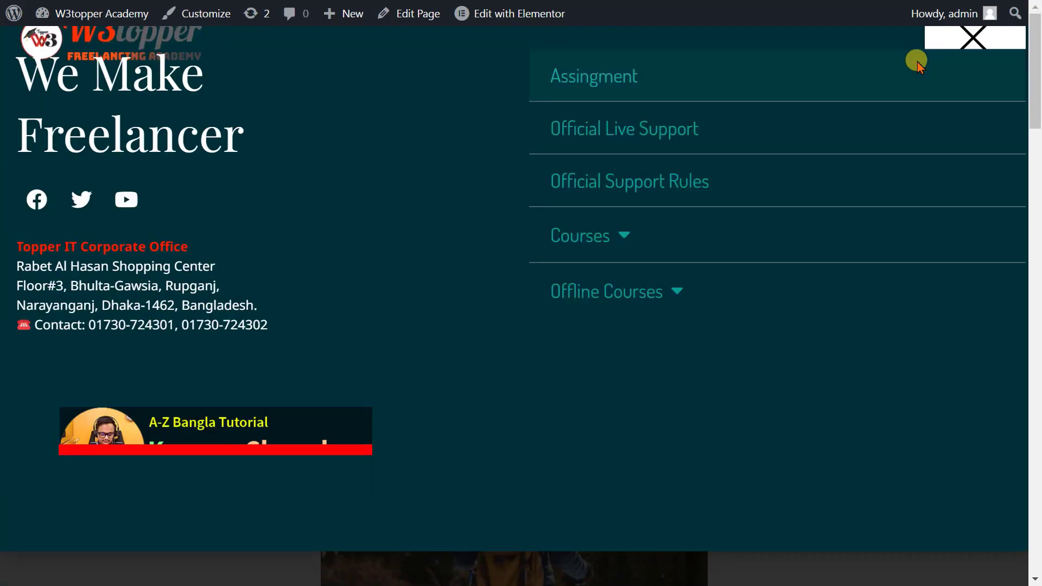
Test the Courses and Offline Courses submenus by expanding and collapsing them, and close the popup menu
{"action": "left_click", "coordinate": [619, 329]}
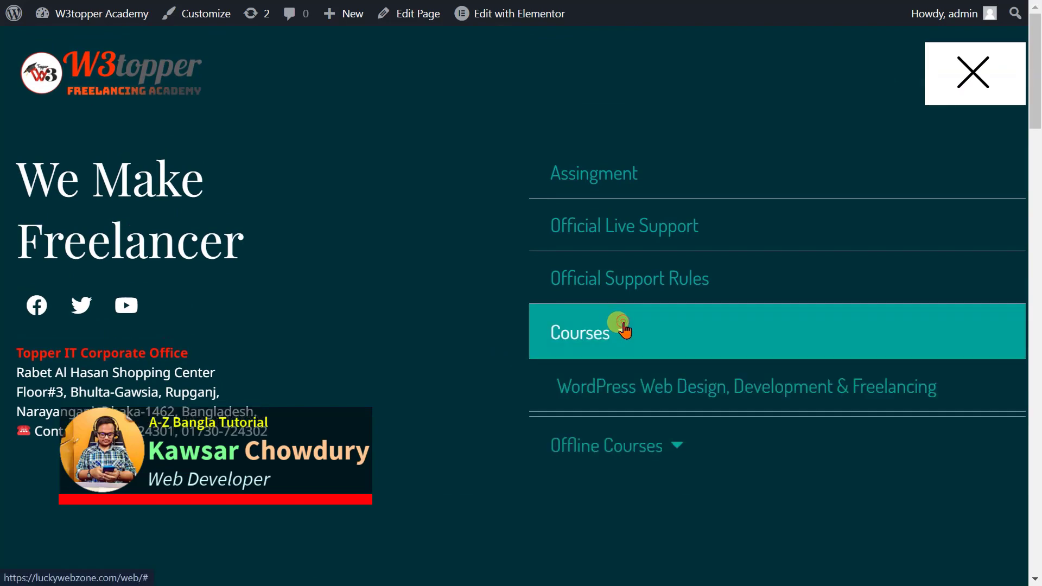
{"action": "left_click", "coordinate": [623, 329]}
{"action": "left_click", "coordinate": [665, 389]}
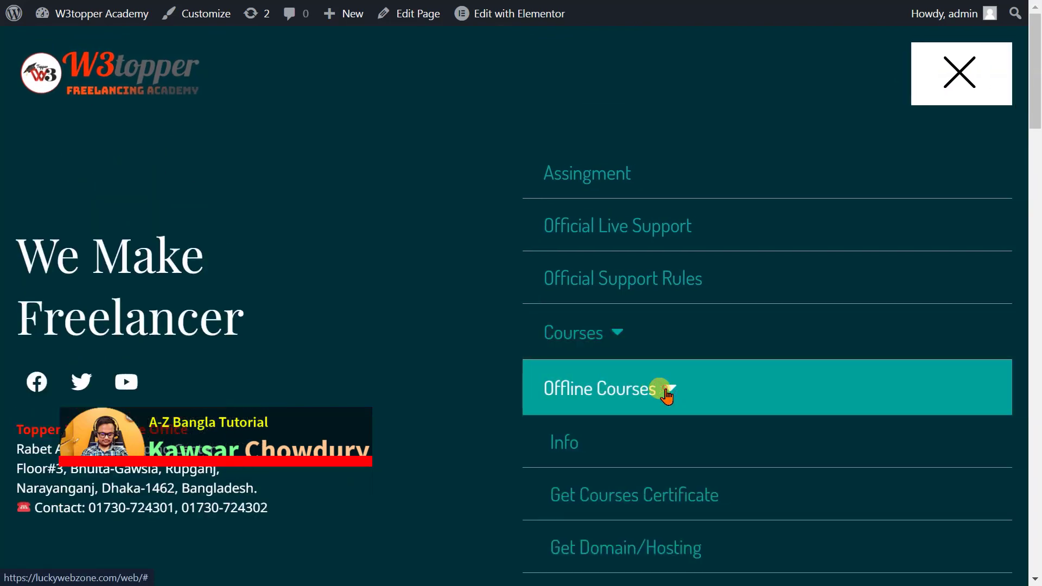
{"action": "left_click", "coordinate": [632, 400]}
{"action": "left_click", "coordinate": [987, 71]}
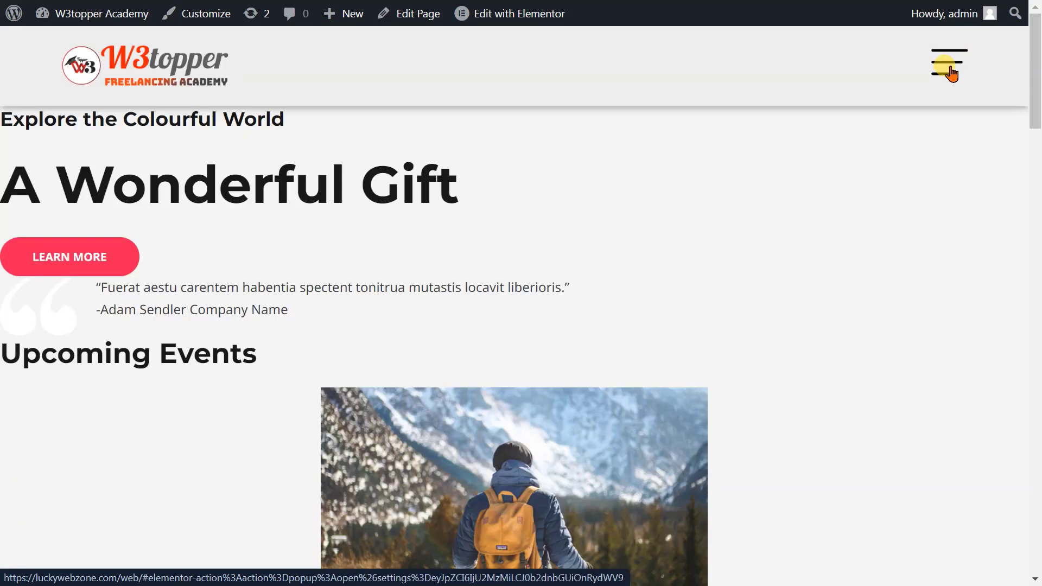
Reopen the popup menu, recheck its Offline Courses and Courses dropdowns, and test closing and reopening it from the header
{"action": "left_click", "coordinate": [949, 65]}
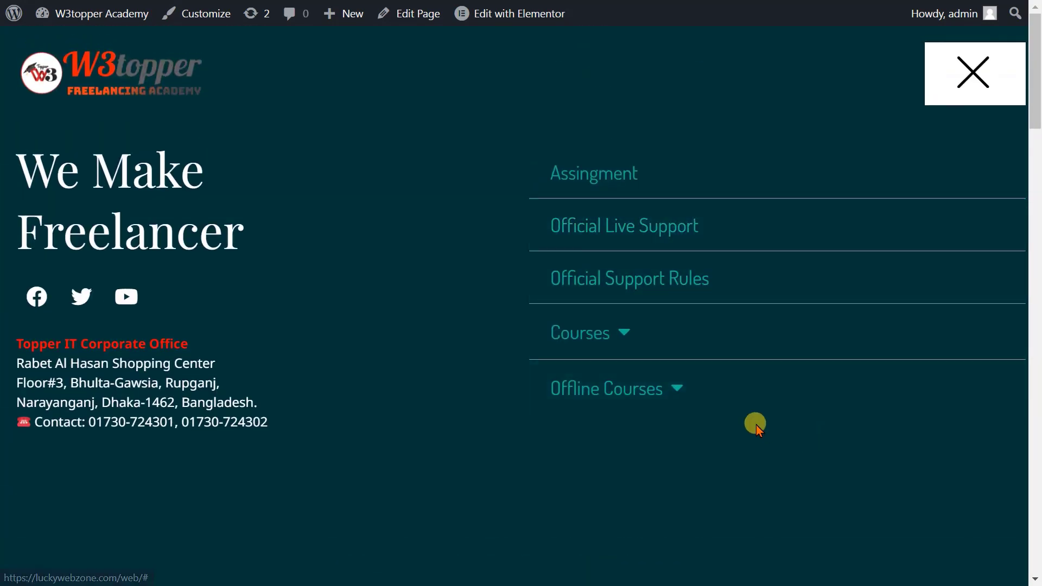
{"action": "left_click", "coordinate": [752, 408]}
{"action": "left_click", "coordinate": [700, 337]}
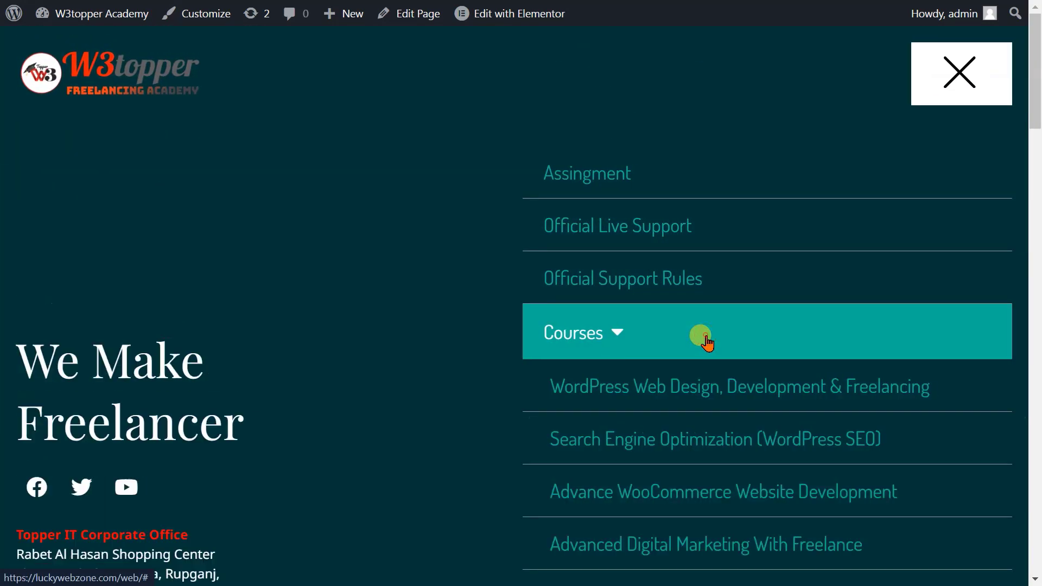
{"action": "left_click", "coordinate": [702, 338]}
{"action": "left_click", "coordinate": [1003, 64]}
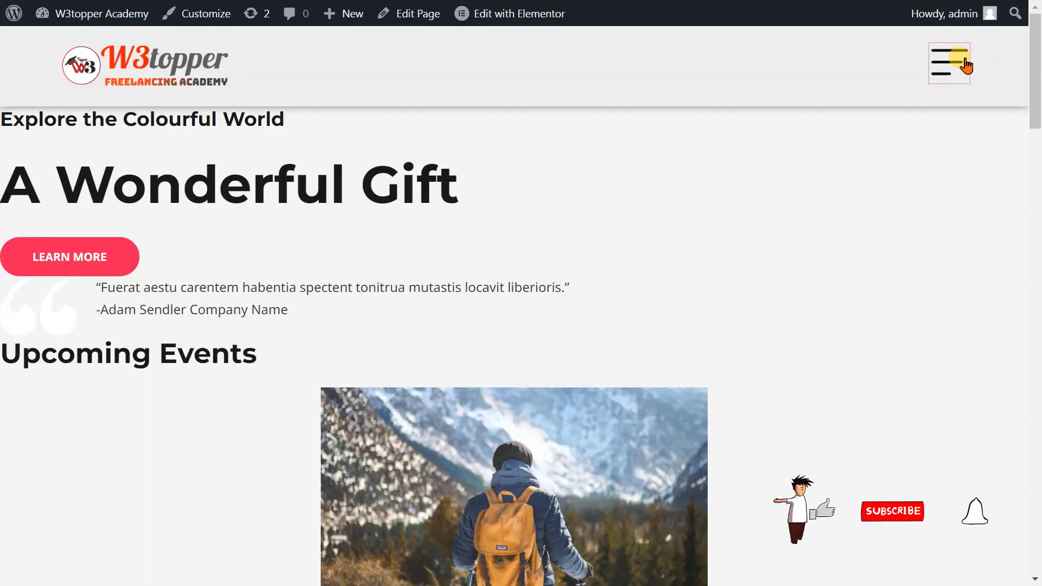
{"action": "left_click", "coordinate": [965, 63]}
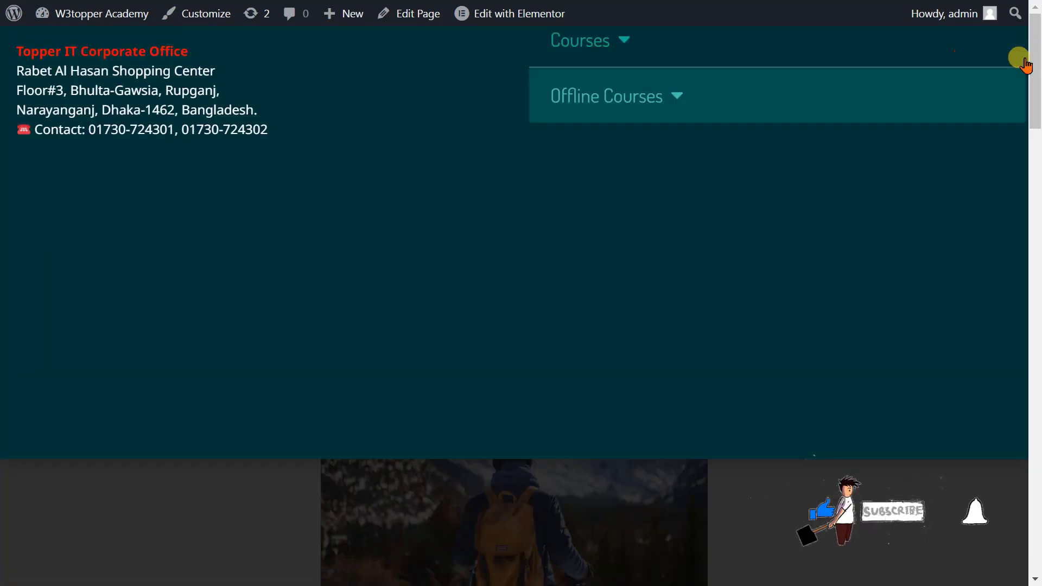